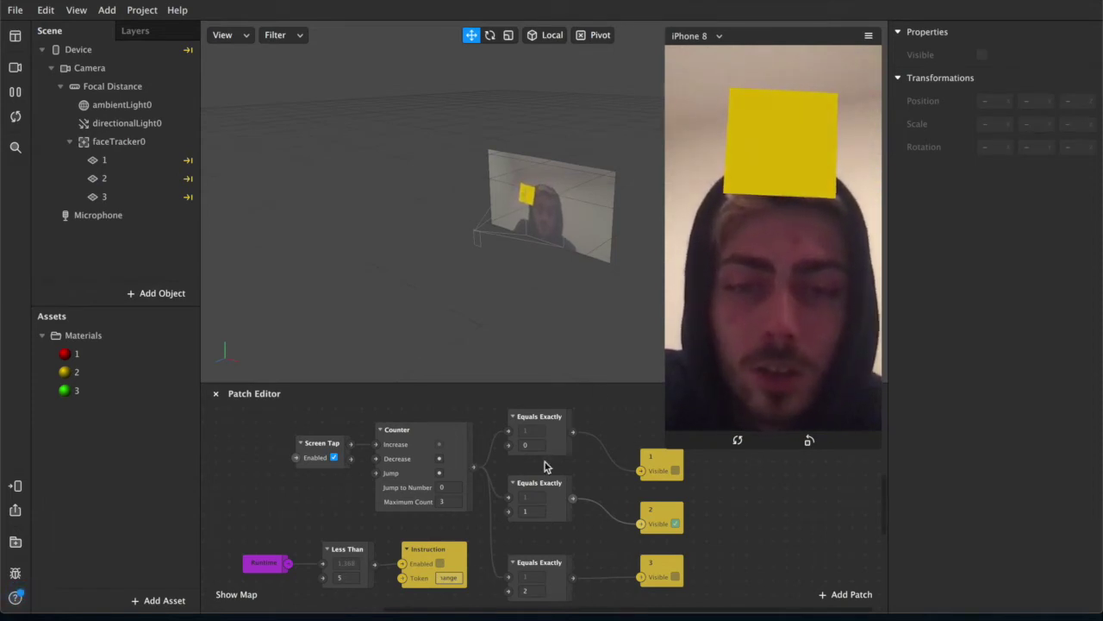
- Tap the preview four times to cycle the square above the head through its colours
{"action": "left_click", "coordinate": [734, 318]}
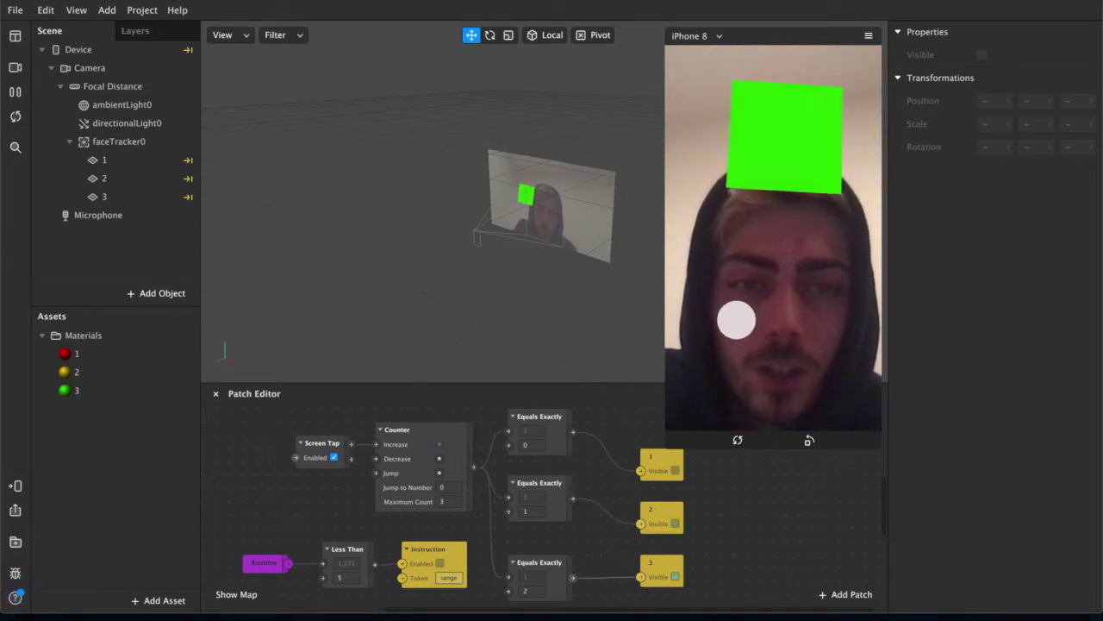
{"action": "left_click", "coordinate": [736, 321]}
{"action": "left_click", "coordinate": [735, 320]}
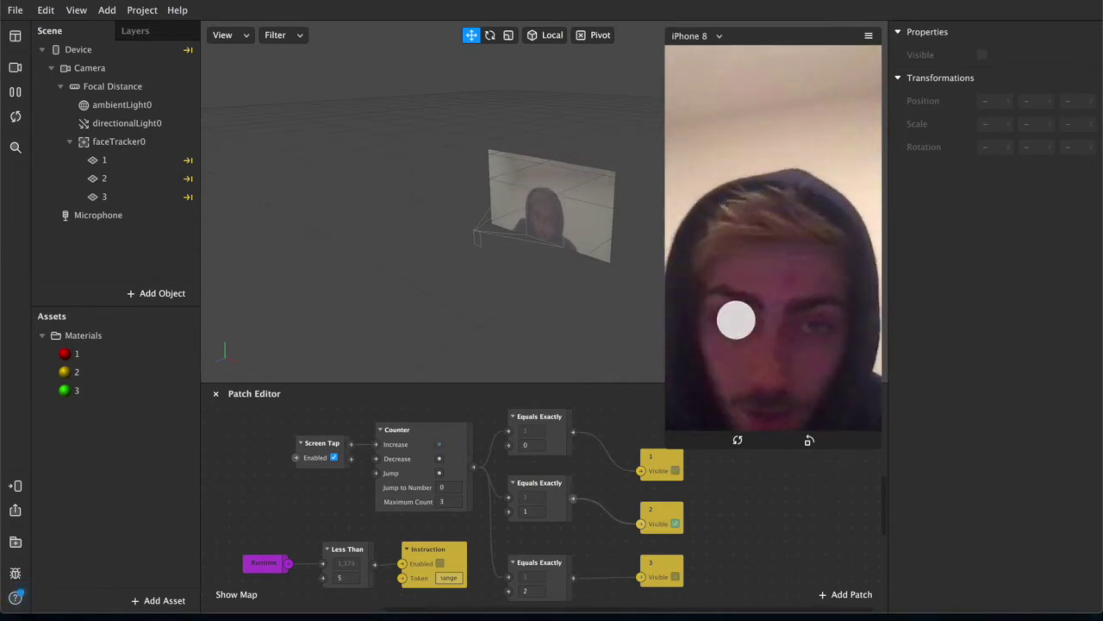
{"action": "left_click", "coordinate": [735, 320]}
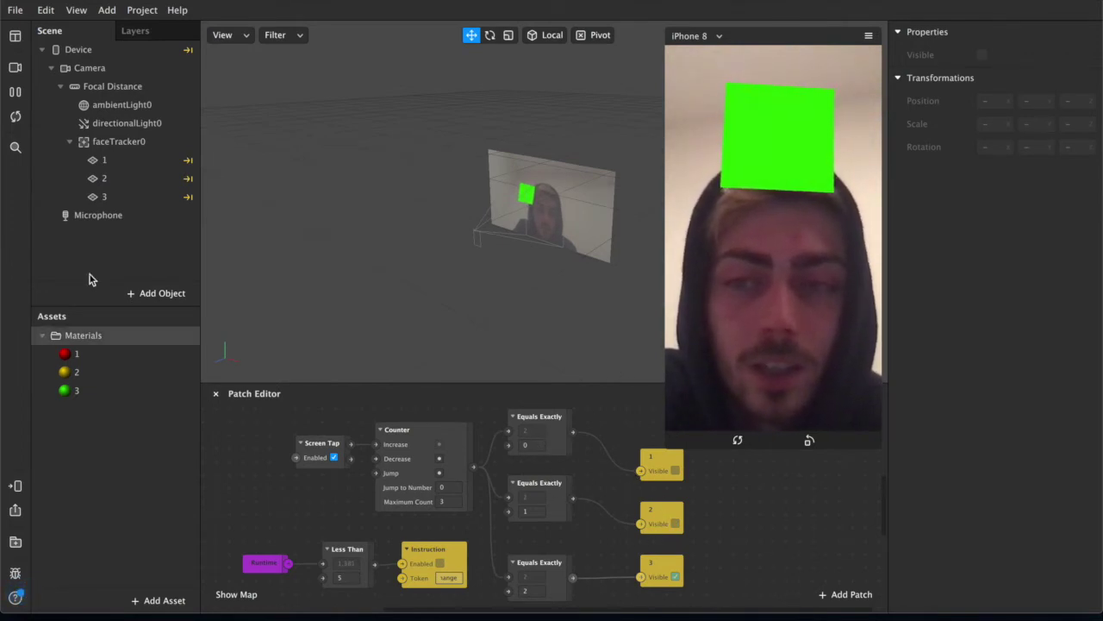
- Restart the effect preview and tap six more times to cycle the colours again
{"action": "left_click", "coordinate": [15, 116]}
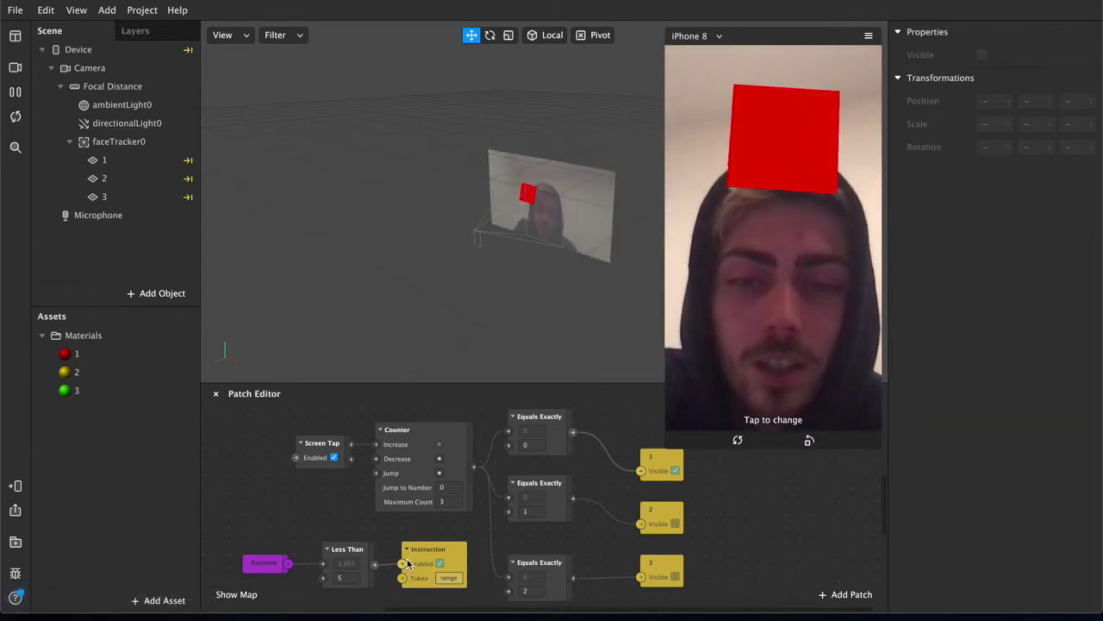
{"action": "left_click", "coordinate": [759, 338]}
{"action": "left_click", "coordinate": [759, 338]}
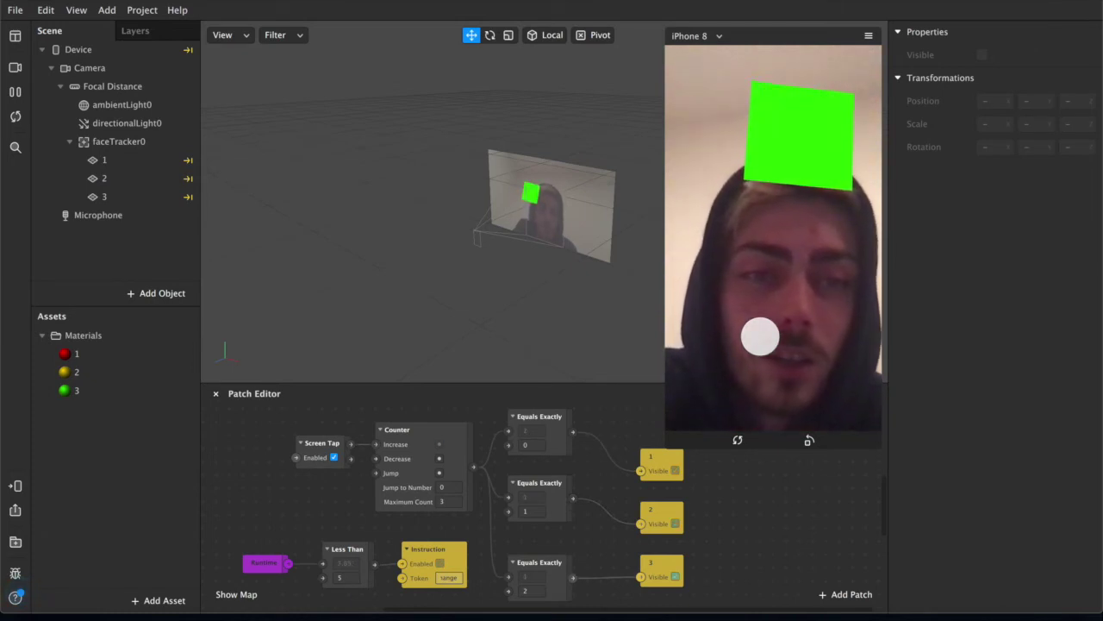
{"action": "left_click", "coordinate": [760, 336]}
{"action": "left_click", "coordinate": [761, 337]}
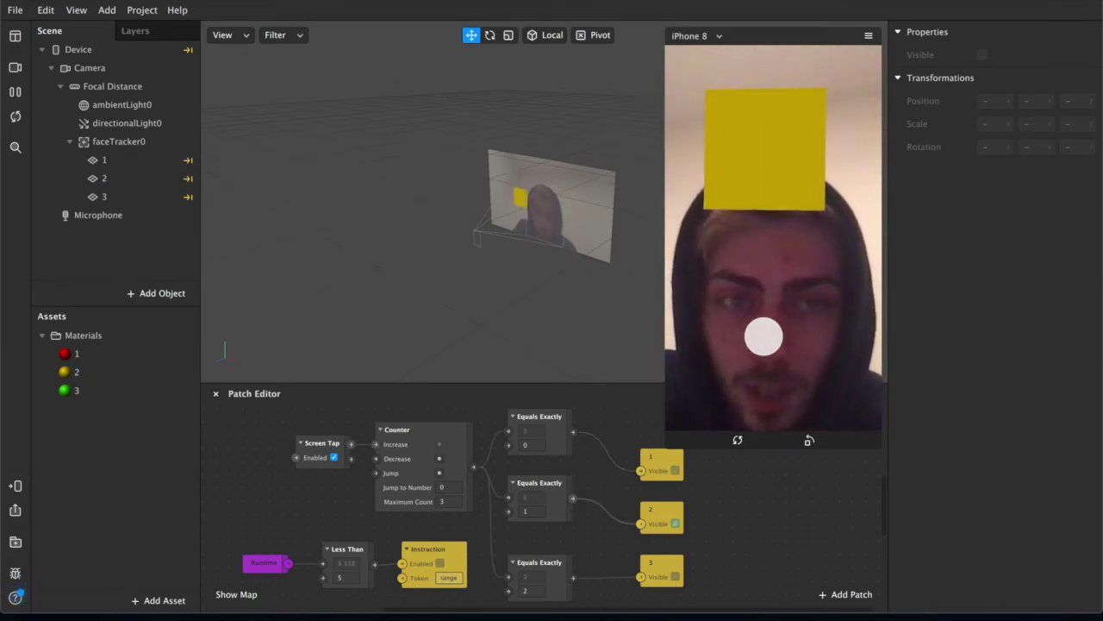
{"action": "left_click", "coordinate": [764, 337]}
{"action": "left_click", "coordinate": [763, 336]}
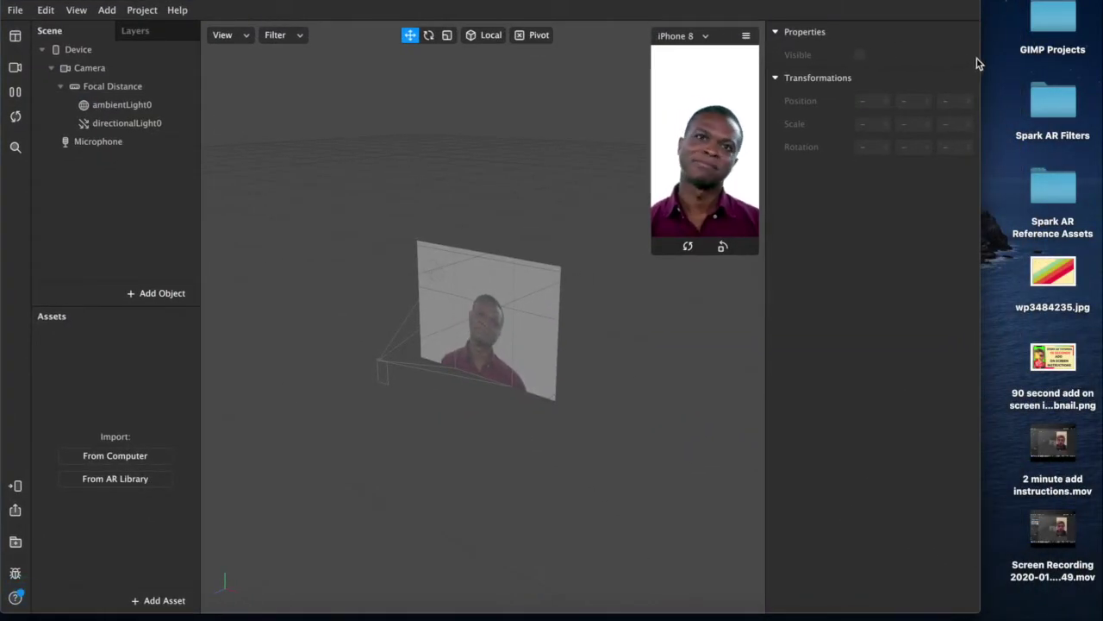
- Widen the window to full screen and insert the first plane, plane0
{"action": "left_click_drag", "start_coordinate": [978, 62], "coordinate": [1100, 40]}
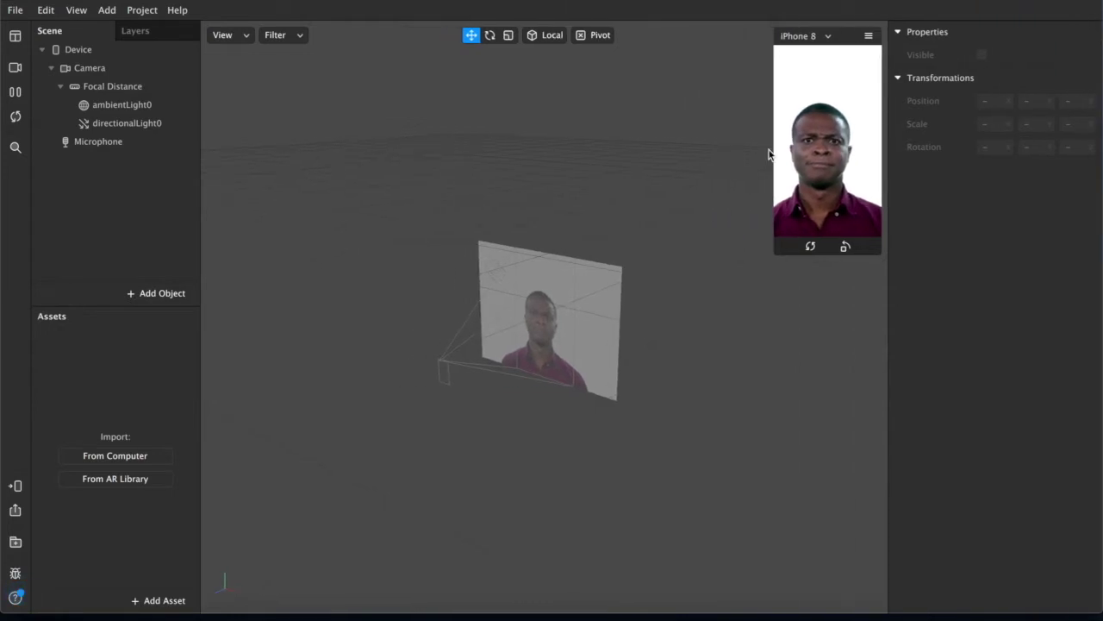
{"action": "left_click", "coordinate": [148, 294]}
{"action": "left_click", "coordinate": [128, 260]}
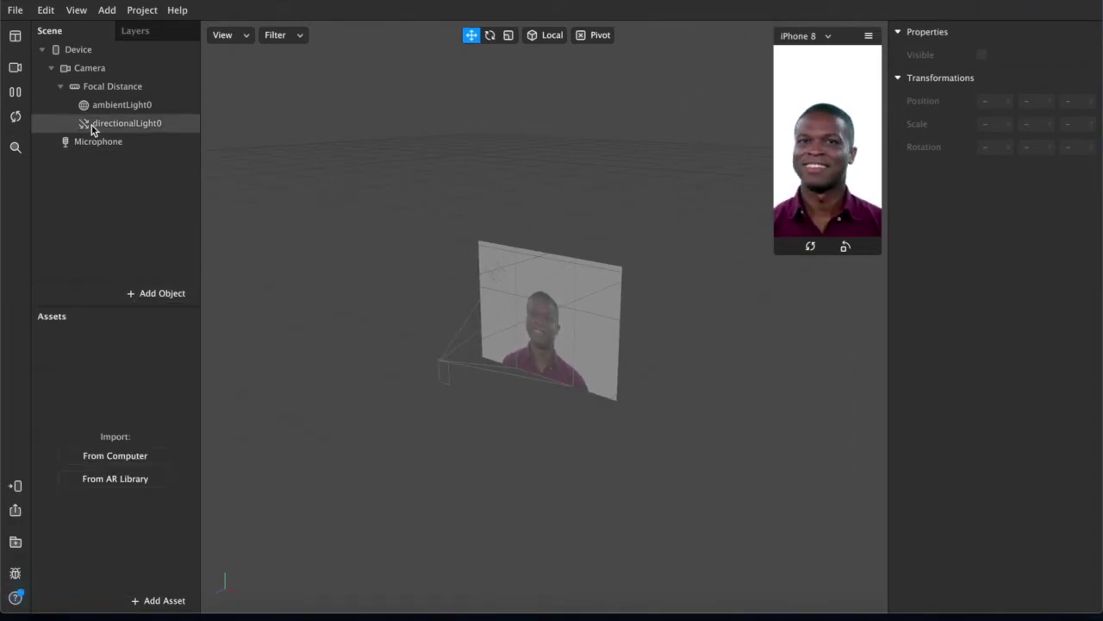
{"action": "left_click", "coordinate": [158, 293]}
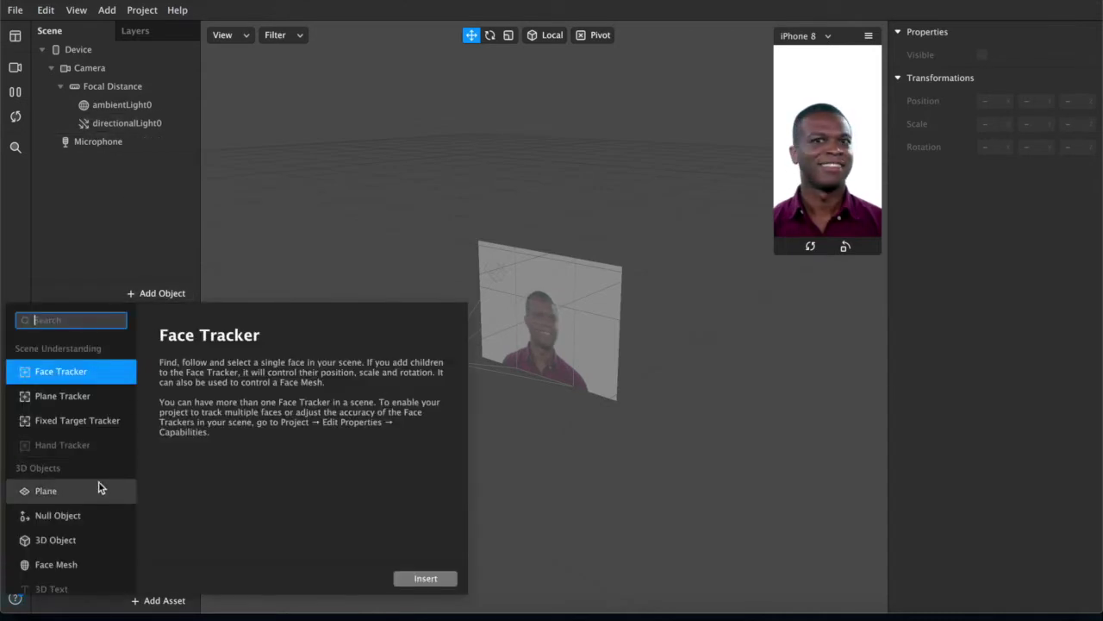
{"action": "left_click", "coordinate": [46, 491]}
{"action": "left_click", "coordinate": [422, 578]}
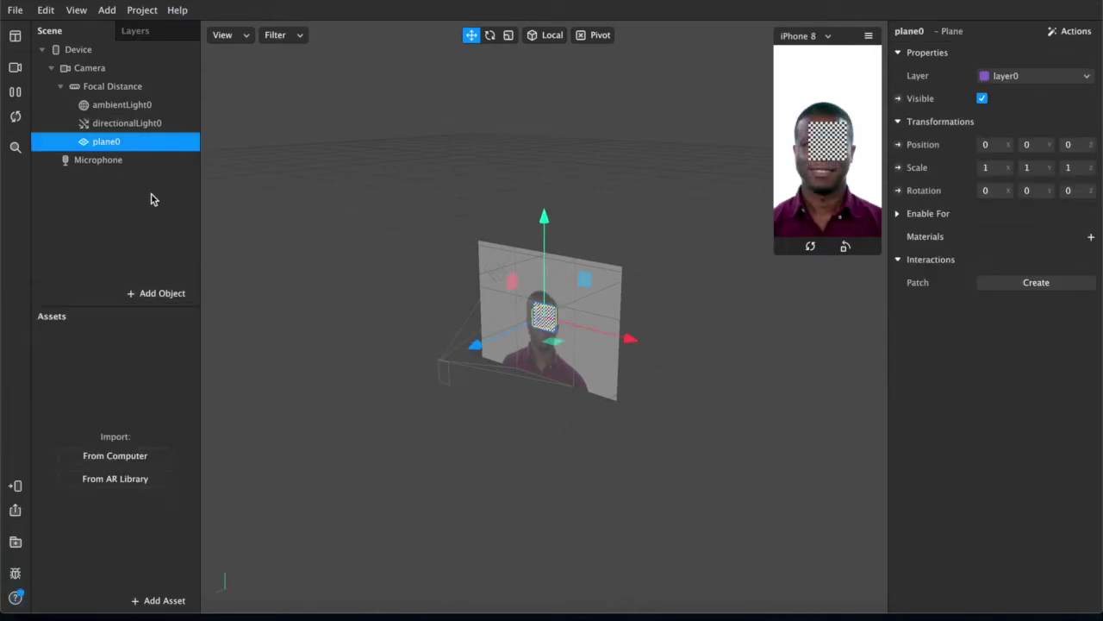
- Insert two more planes, plane1 and plane2, via Add Object > Plane
{"action": "left_click", "coordinate": [153, 294]}
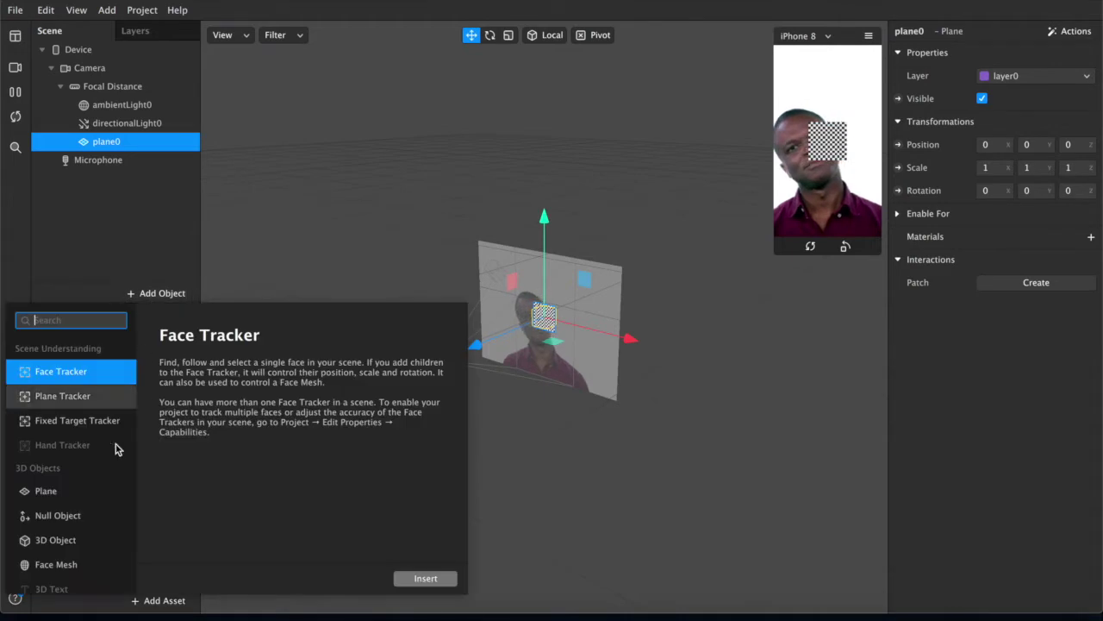
{"action": "left_click", "coordinate": [53, 492]}
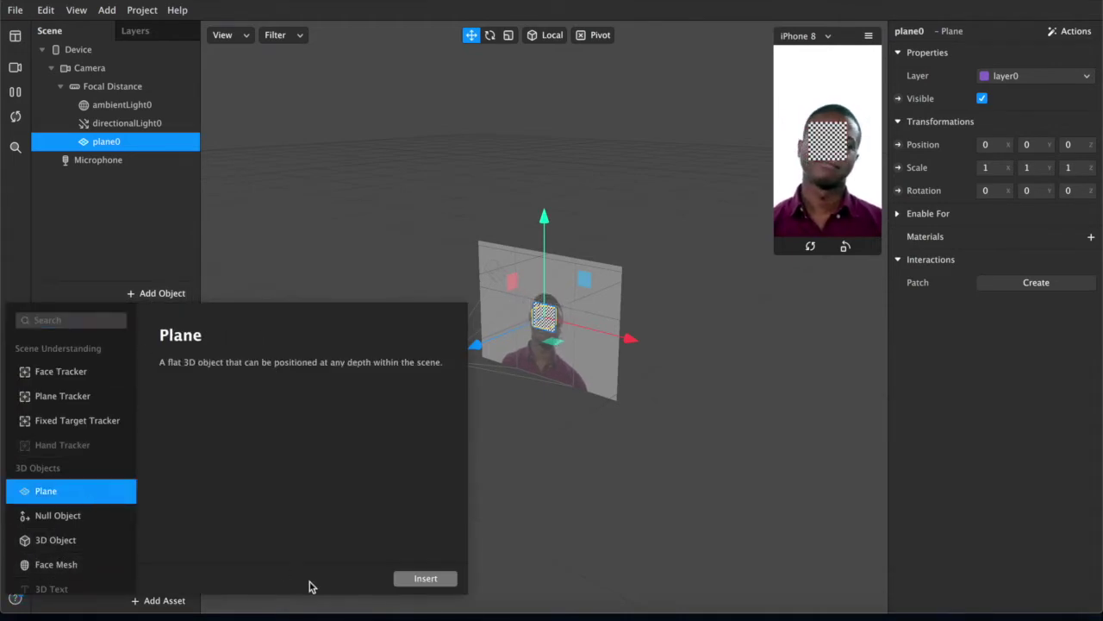
{"action": "left_click", "coordinate": [425, 579]}
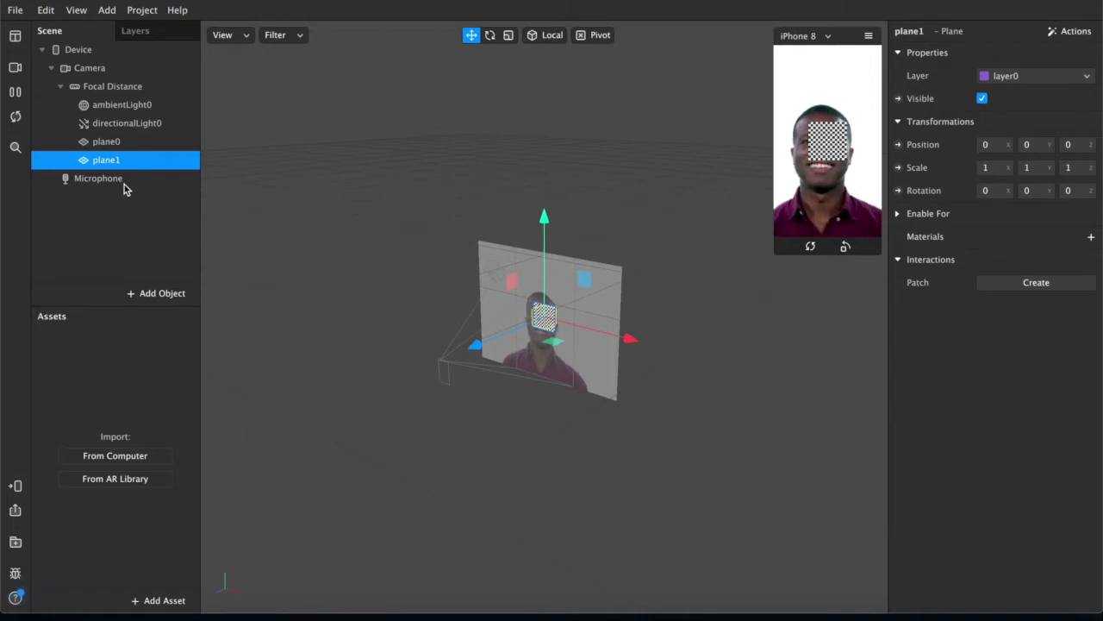
{"action": "left_click", "coordinate": [154, 293]}
{"action": "left_click", "coordinate": [60, 491]}
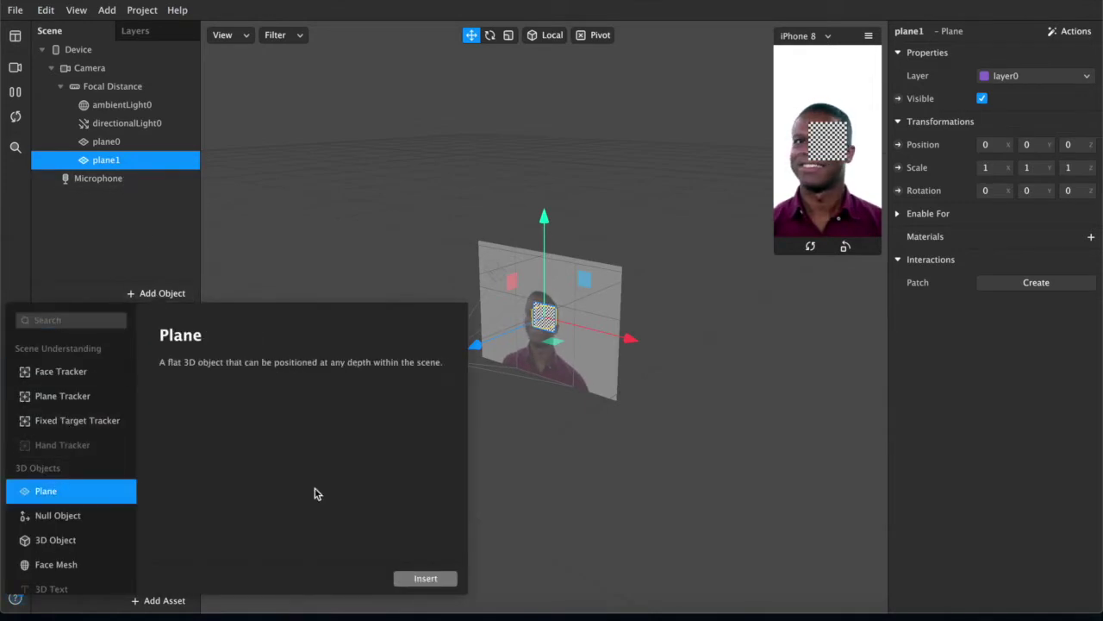
{"action": "left_click", "coordinate": [425, 578]}
- Rename the three planes to 1, 2 and 3
{"action": "double_click", "coordinate": [112, 143]}
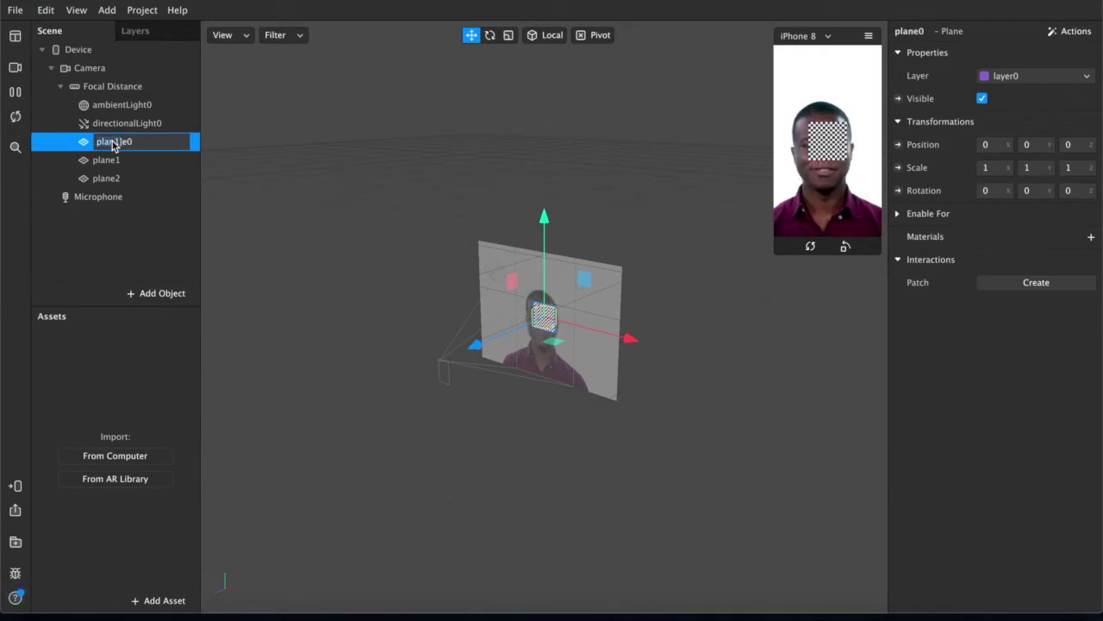
{"action": "type", "text": "1"}
{"action": "key", "text": "Return"}
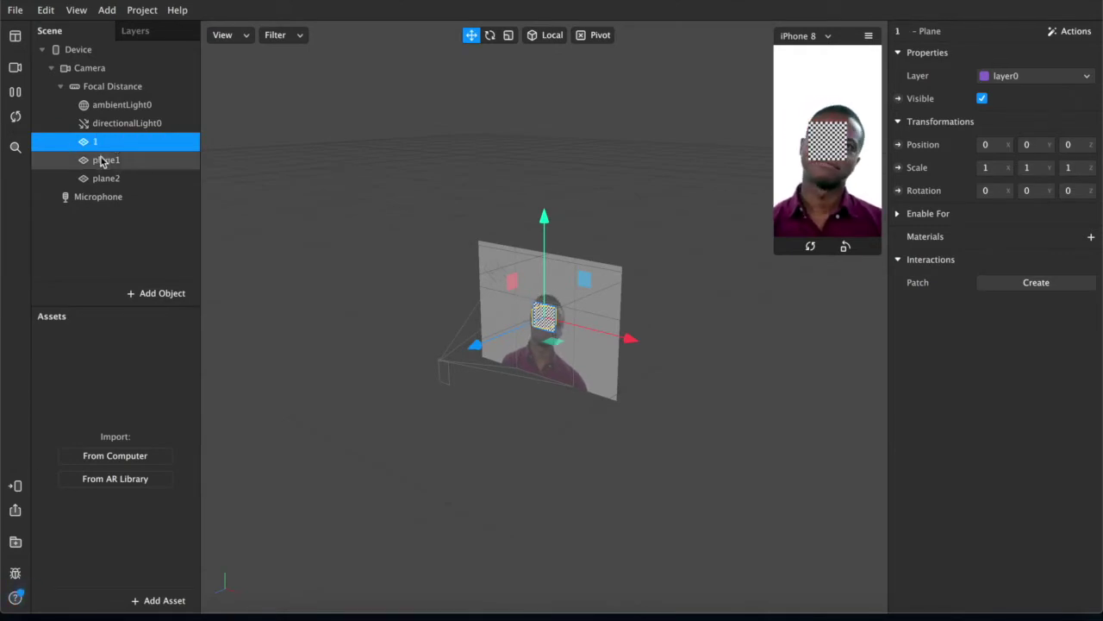
{"action": "double_click", "coordinate": [104, 161]}
{"action": "type", "text": "1"}
{"action": "key", "text": "Return"}
{"action": "left_click", "coordinate": [107, 178]}
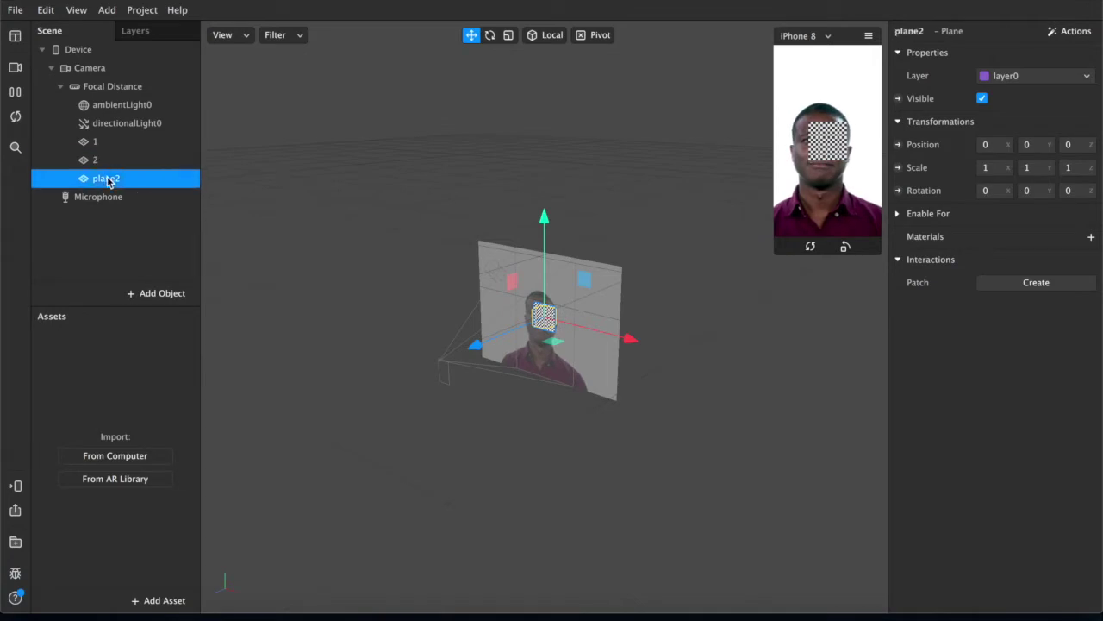
{"action": "double_click", "coordinate": [107, 178]}
{"action": "type", "text": "3"}
{"action": "key", "text": "Return"}
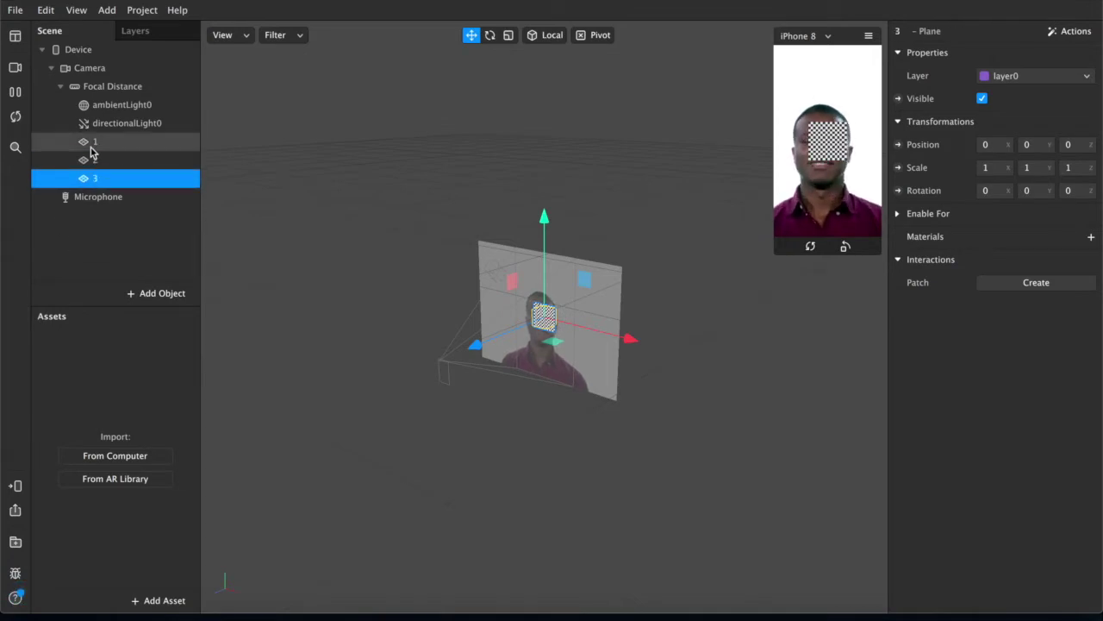
- Give plane 1 a new material and name it 1
{"action": "left_click", "coordinate": [99, 145]}
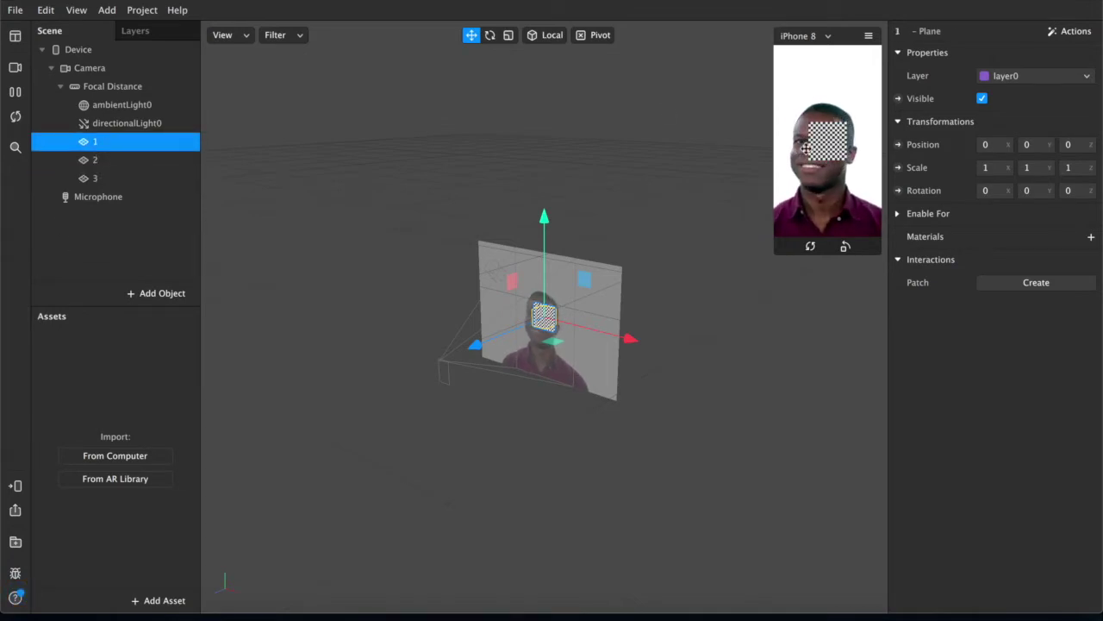
{"action": "left_click", "coordinate": [1092, 238]}
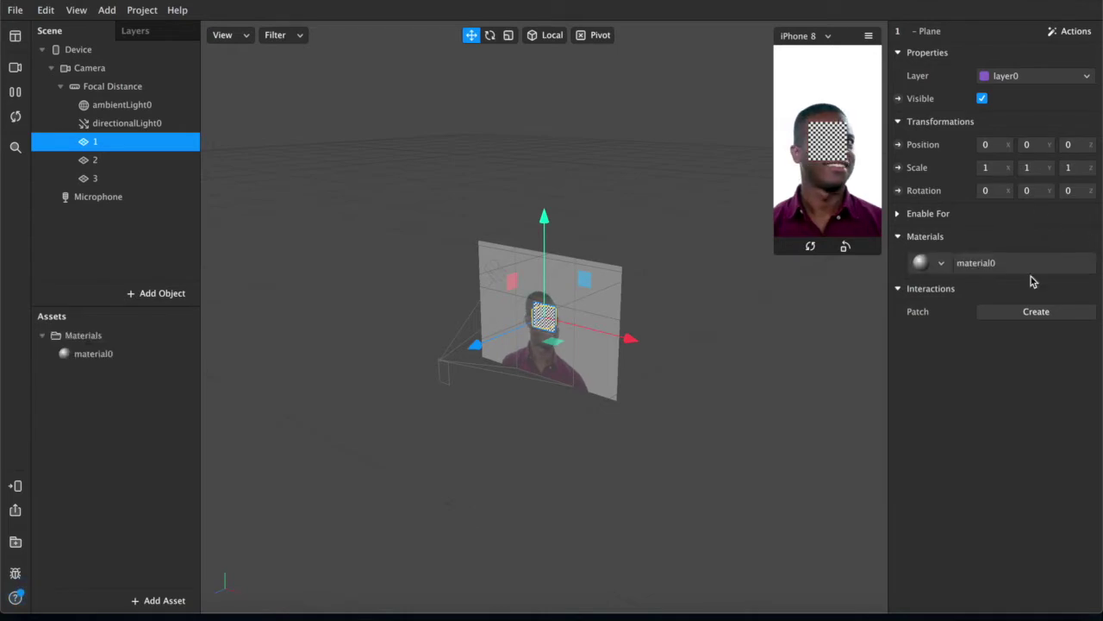
{"action": "left_click", "coordinate": [129, 161]}
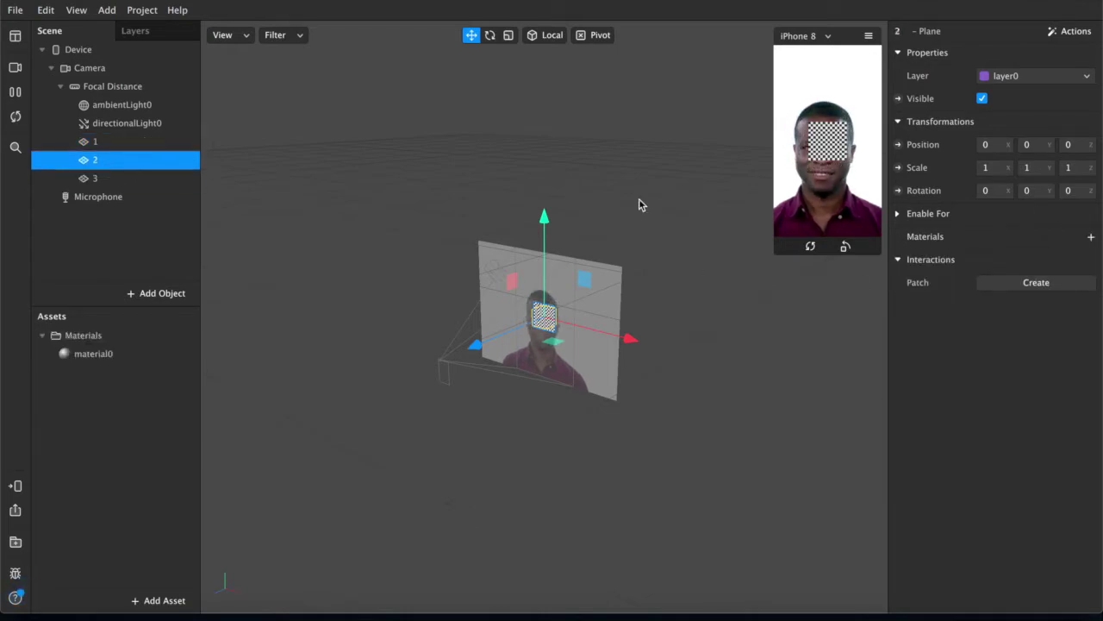
{"action": "double_click", "coordinate": [108, 355]}
{"action": "key", "text": "Return"}
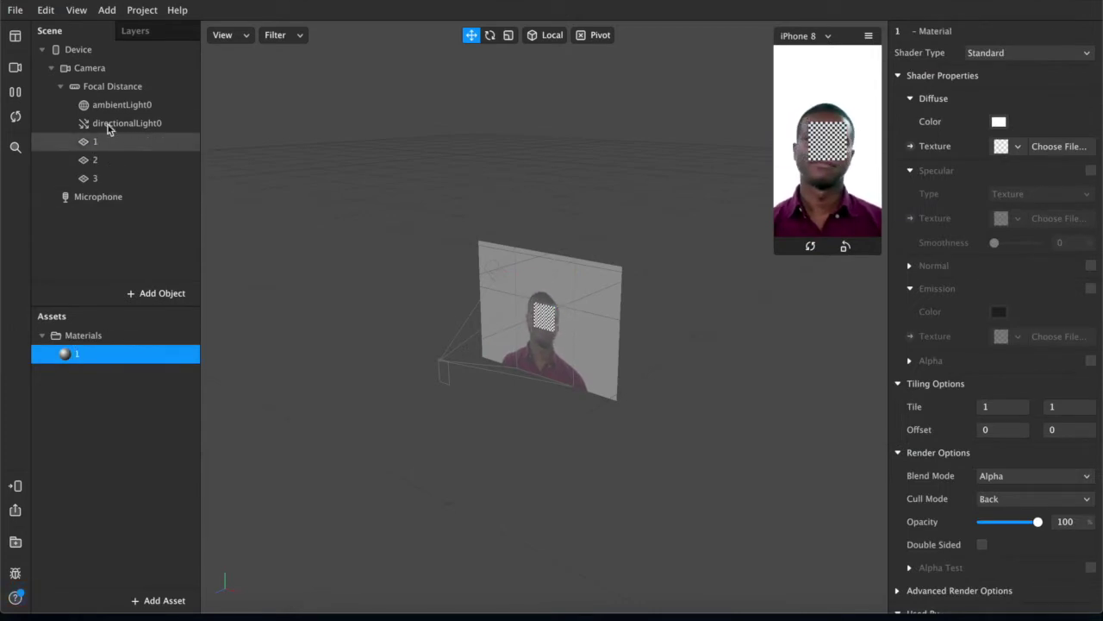
- Create a new material for plane 2 and name it 2
{"action": "left_click", "coordinate": [110, 161]}
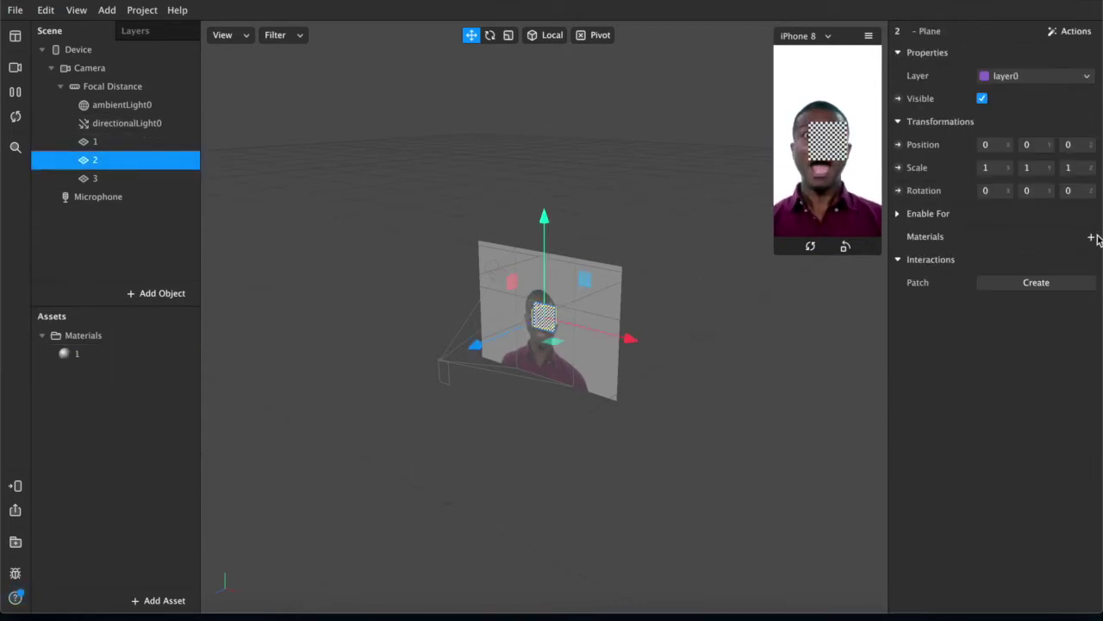
{"action": "left_click", "coordinate": [1092, 237]}
{"action": "left_click", "coordinate": [1008, 284]}
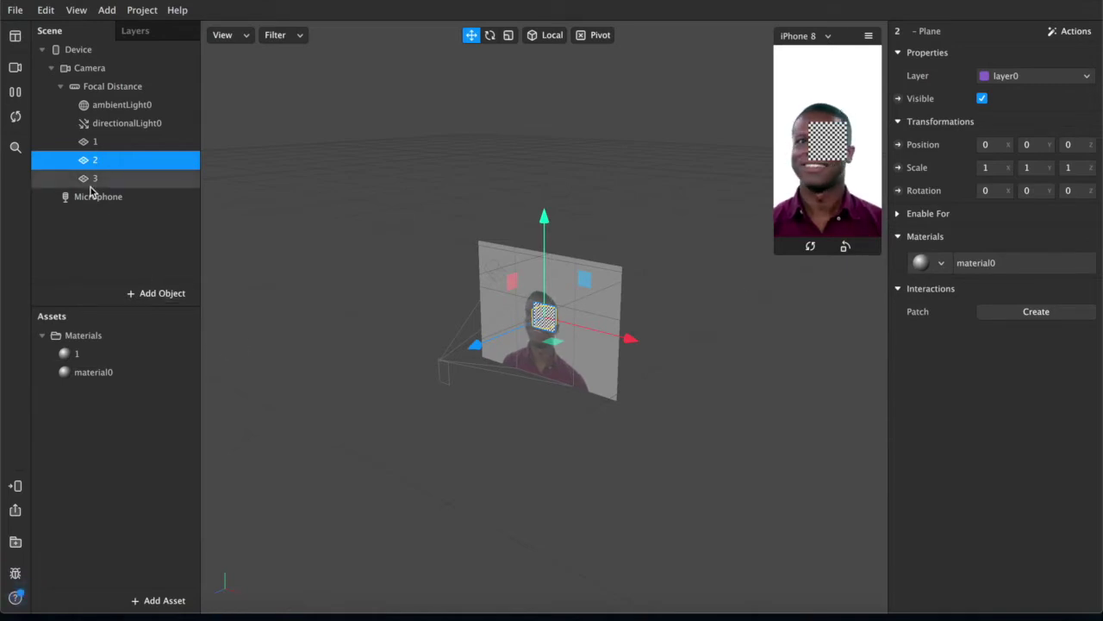
{"action": "double_click", "coordinate": [112, 372]}
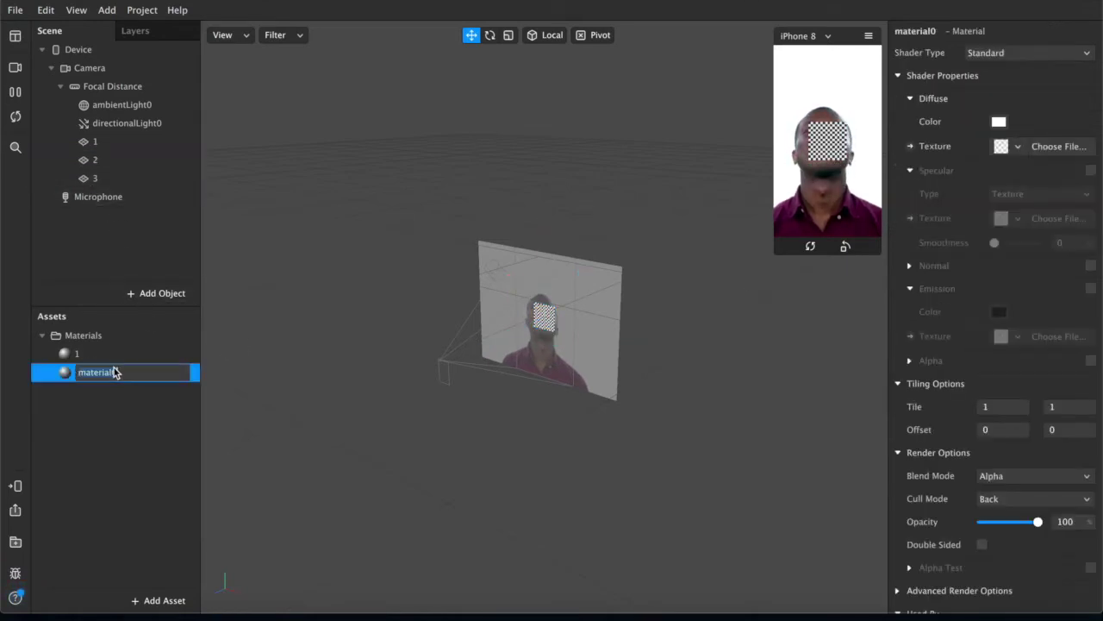
{"action": "type", "text": "2"}
{"action": "key", "text": "Return"}
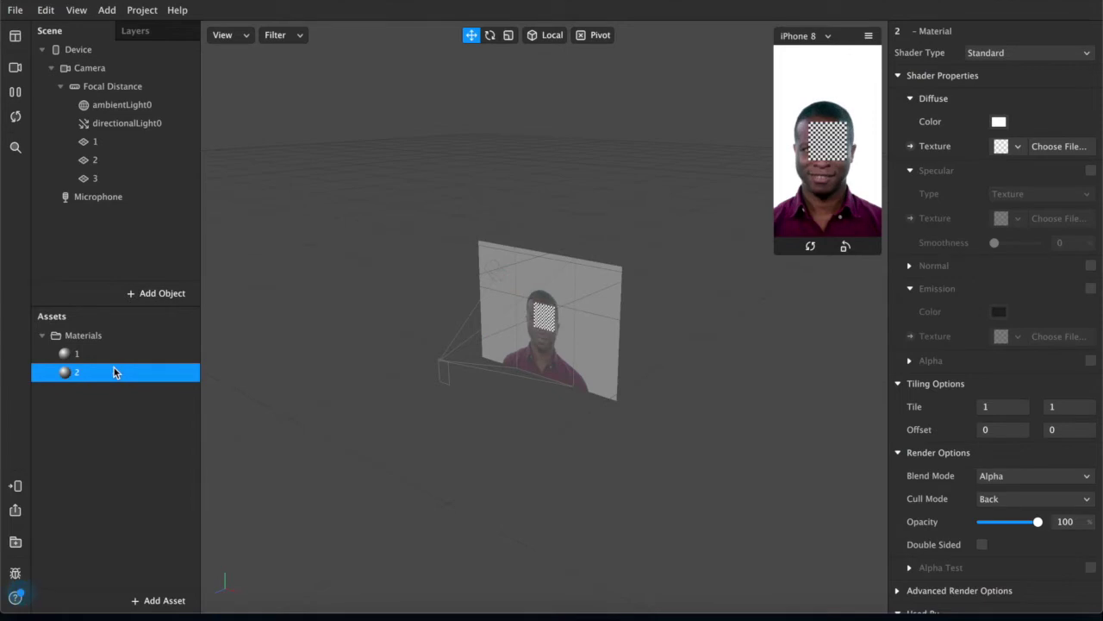
- Create a new material for plane 3 named 3, then reselect plane 1
{"action": "left_click", "coordinate": [116, 176]}
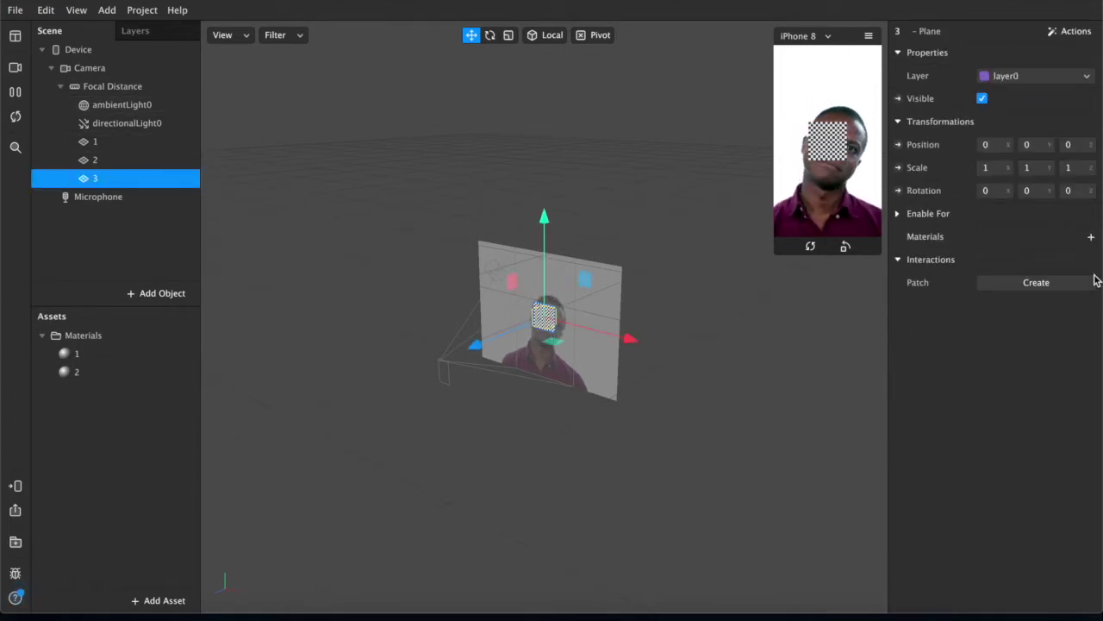
{"action": "left_click", "coordinate": [1091, 239]}
{"action": "left_click", "coordinate": [1025, 306]}
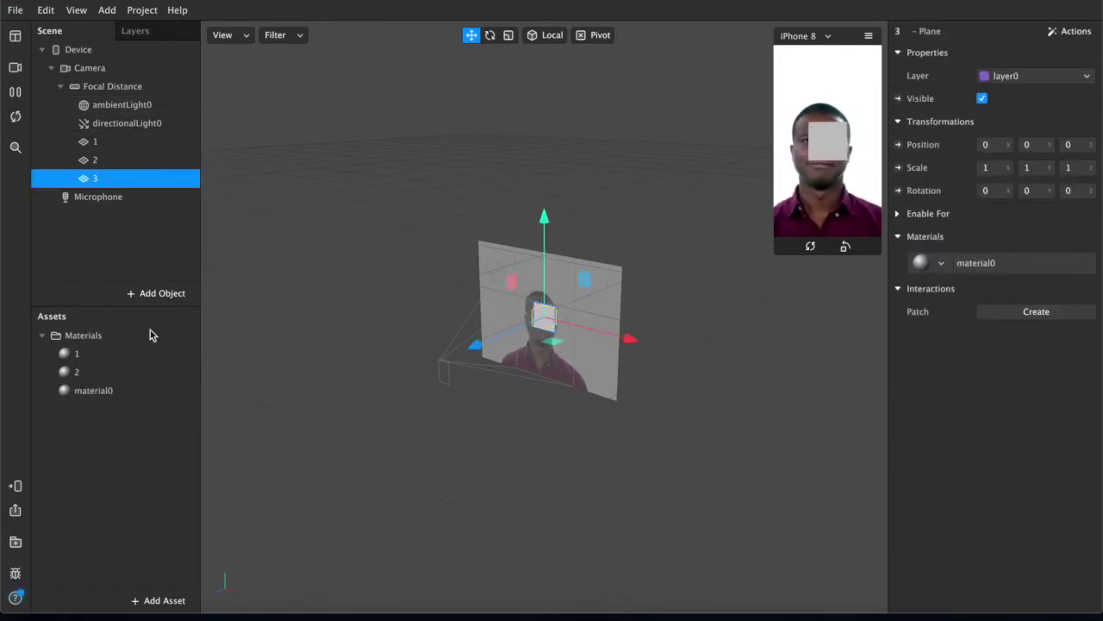
{"action": "double_click", "coordinate": [111, 392]}
{"action": "type", "text": "3"}
{"action": "key", "text": "Return"}
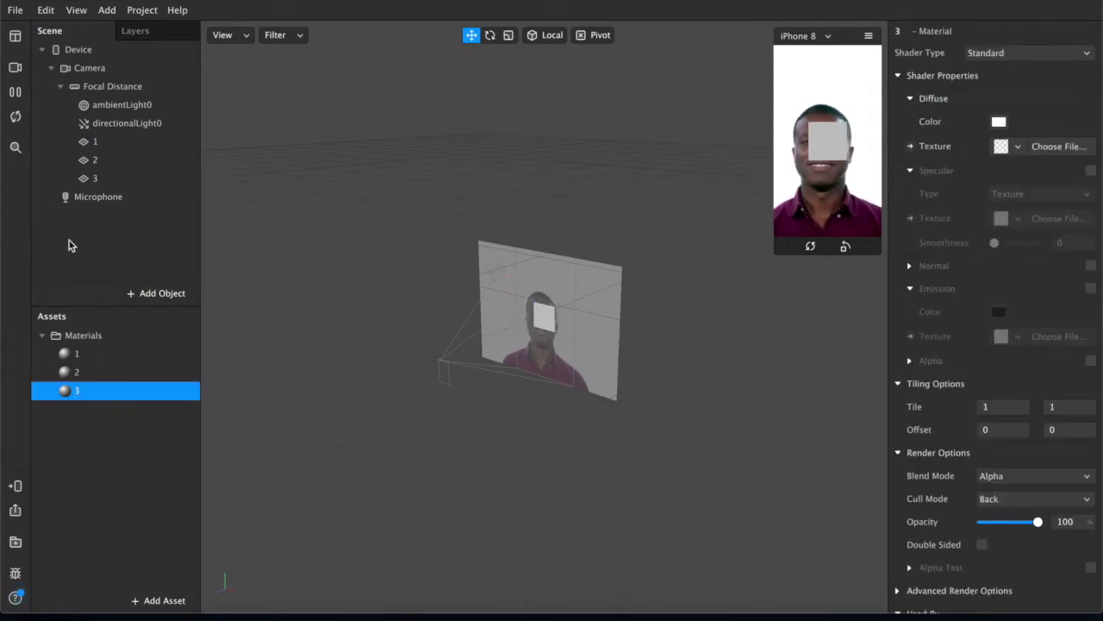
{"action": "left_click", "coordinate": [118, 148]}
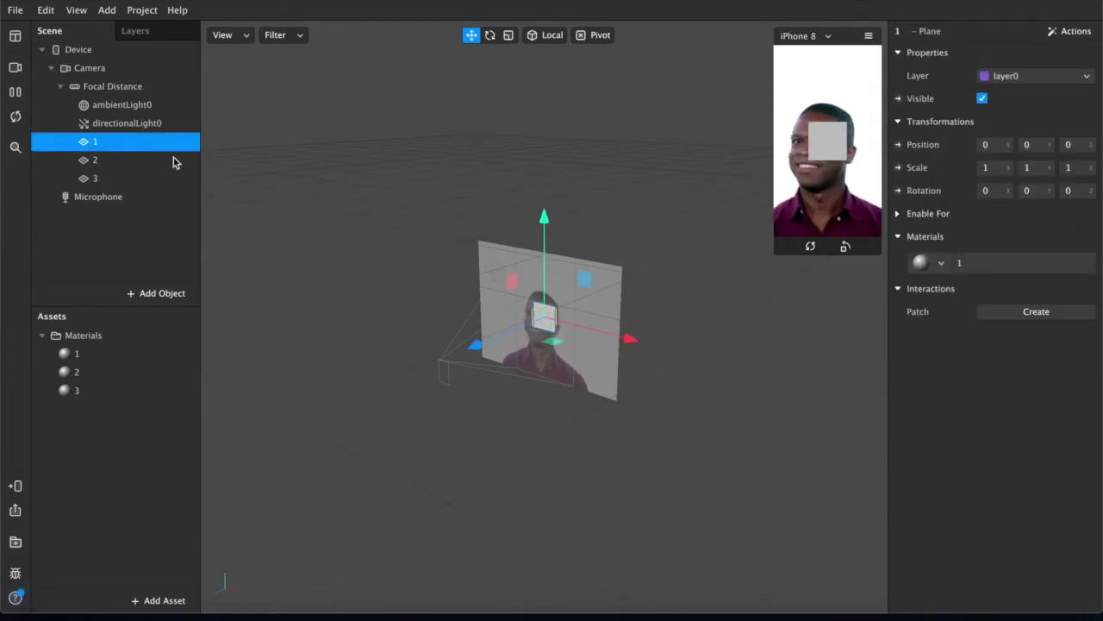
- Set material 1's Diffuse Color to Maraschino red from the Colors pencils
{"action": "left_click", "coordinate": [142, 162]}
{"action": "left_click", "coordinate": [100, 357]}
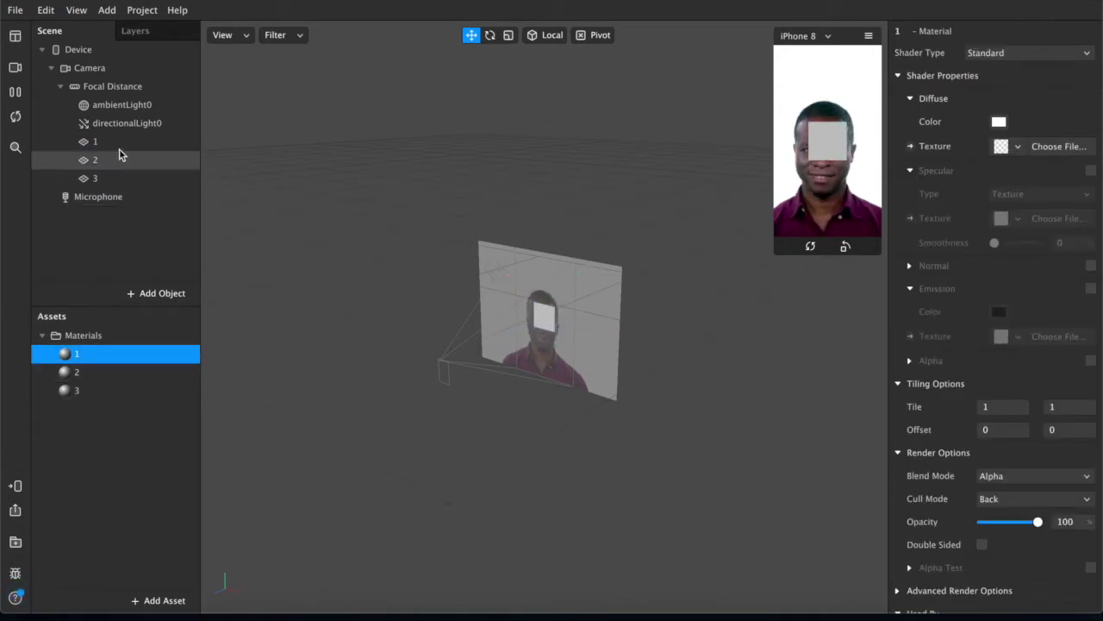
{"action": "left_click", "coordinate": [998, 122]}
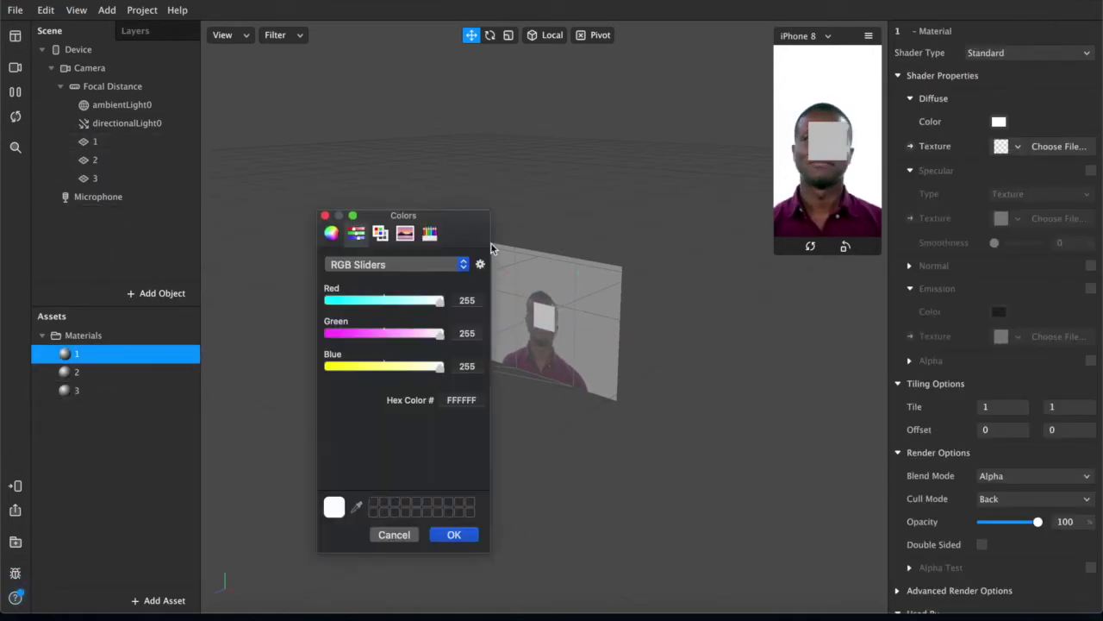
{"action": "left_click", "coordinate": [429, 233]}
{"action": "left_click", "coordinate": [324, 366]}
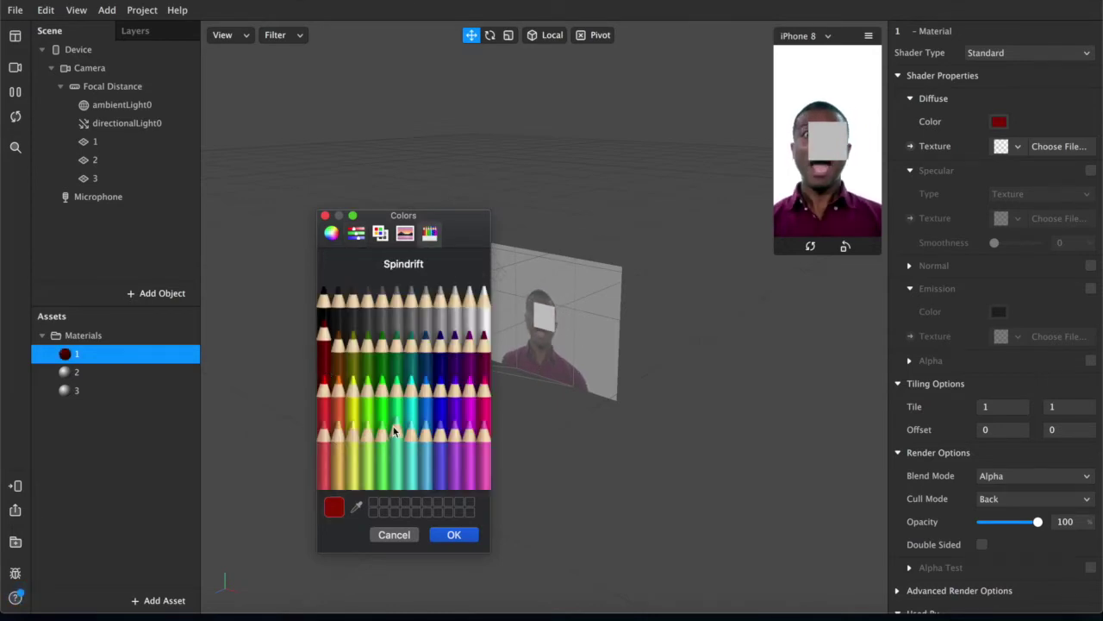
{"action": "left_click", "coordinate": [327, 394]}
{"action": "left_click", "coordinate": [454, 534]}
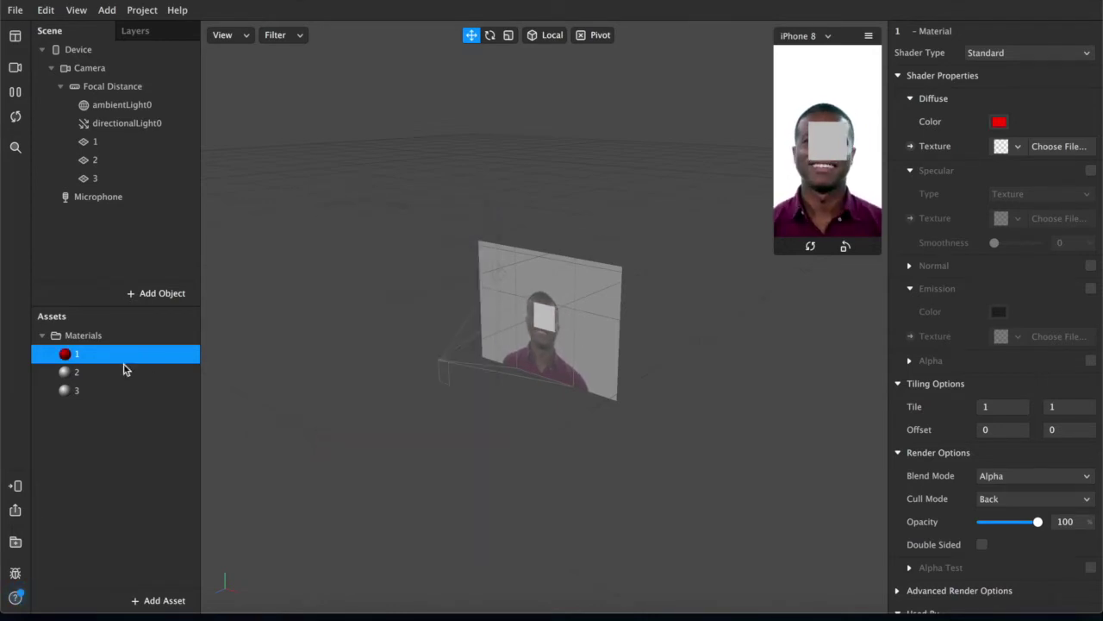
- Set material 2's Diffuse Color to Lime green
{"action": "left_click", "coordinate": [129, 371]}
{"action": "left_click", "coordinate": [998, 121]}
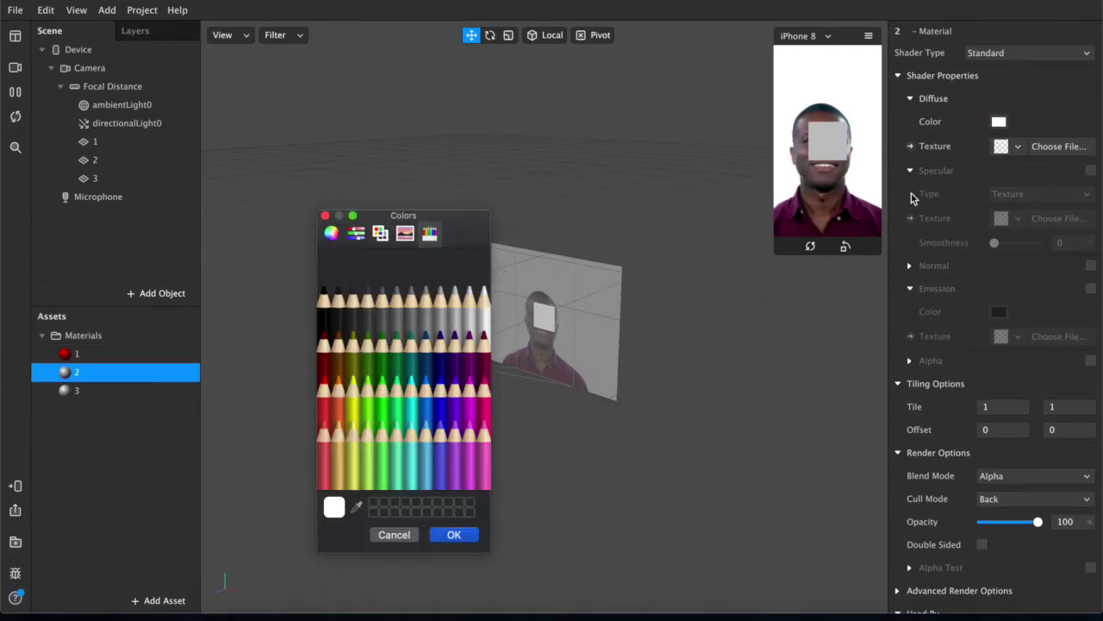
{"action": "left_click", "coordinate": [371, 393]}
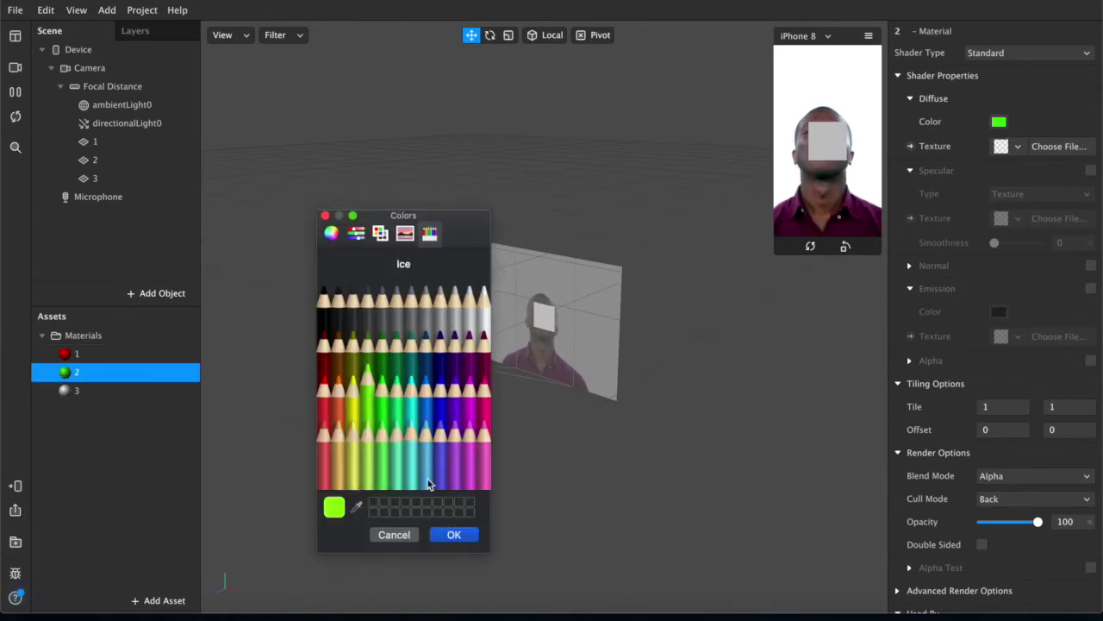
{"action": "left_click", "coordinate": [450, 534]}
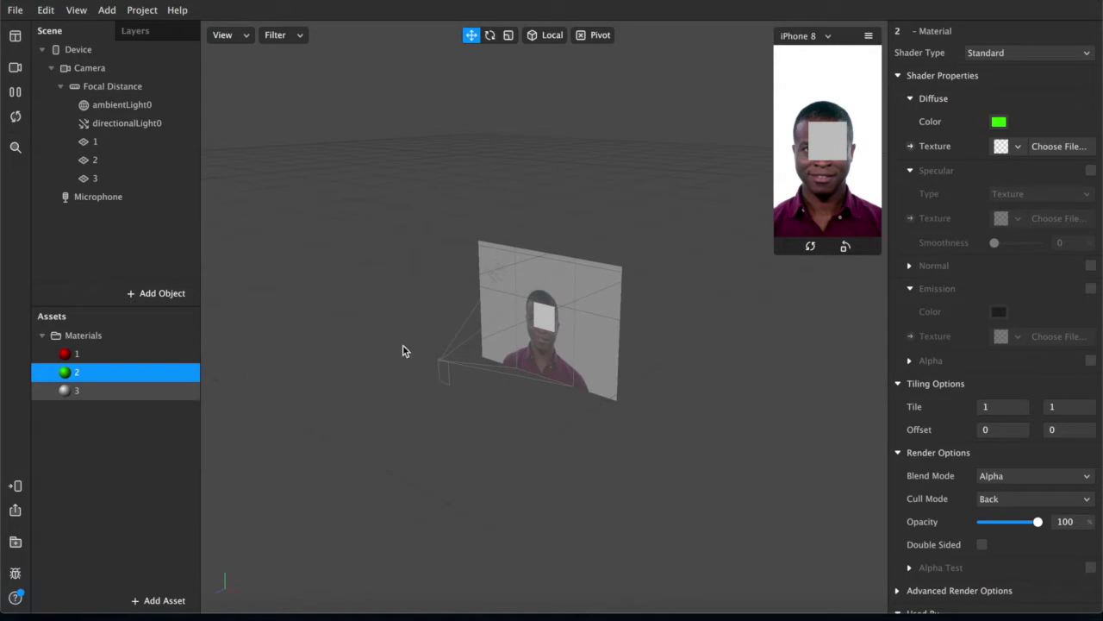
- Set material 3's Diffuse Color to Lemon yellow, then reselect plane 1
{"action": "key", "text": "Down"}
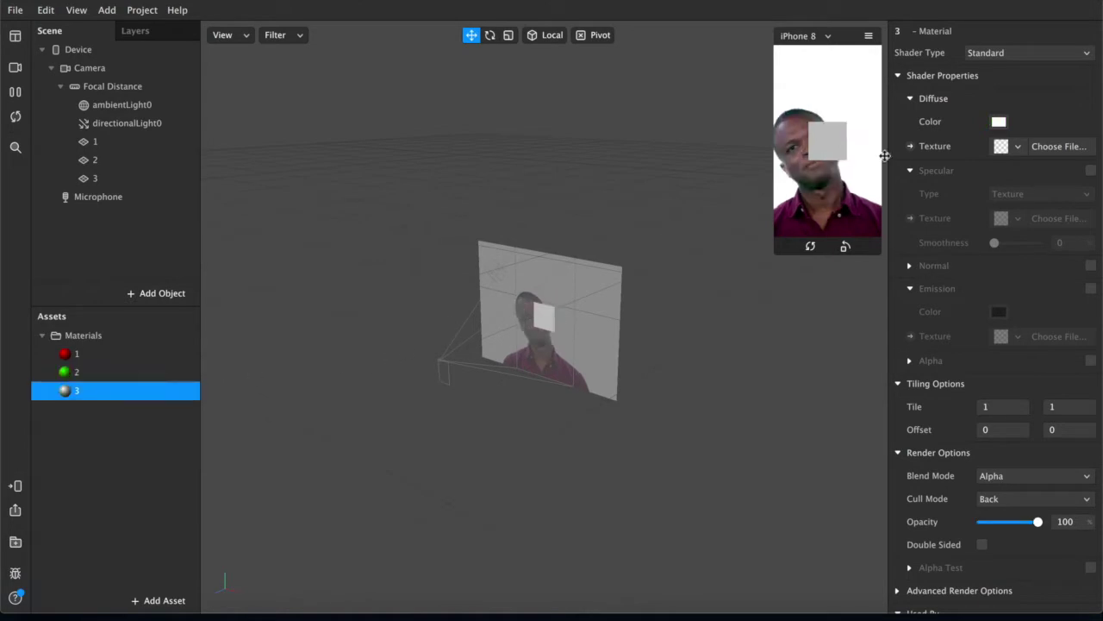
{"action": "left_click", "coordinate": [999, 123]}
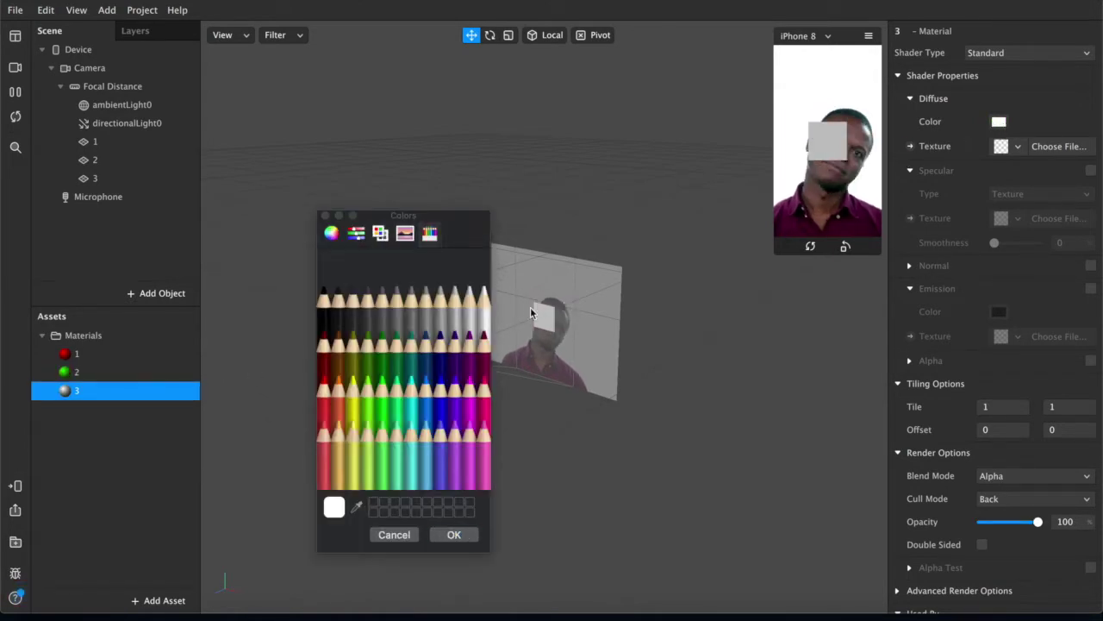
{"action": "left_click", "coordinate": [353, 390]}
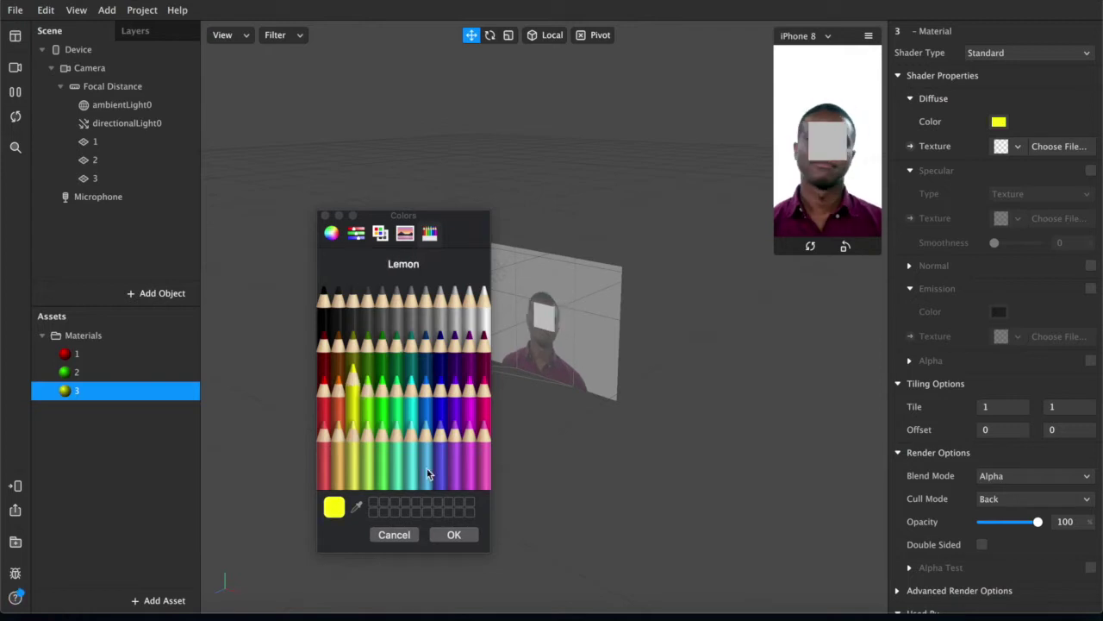
{"action": "left_click", "coordinate": [455, 535]}
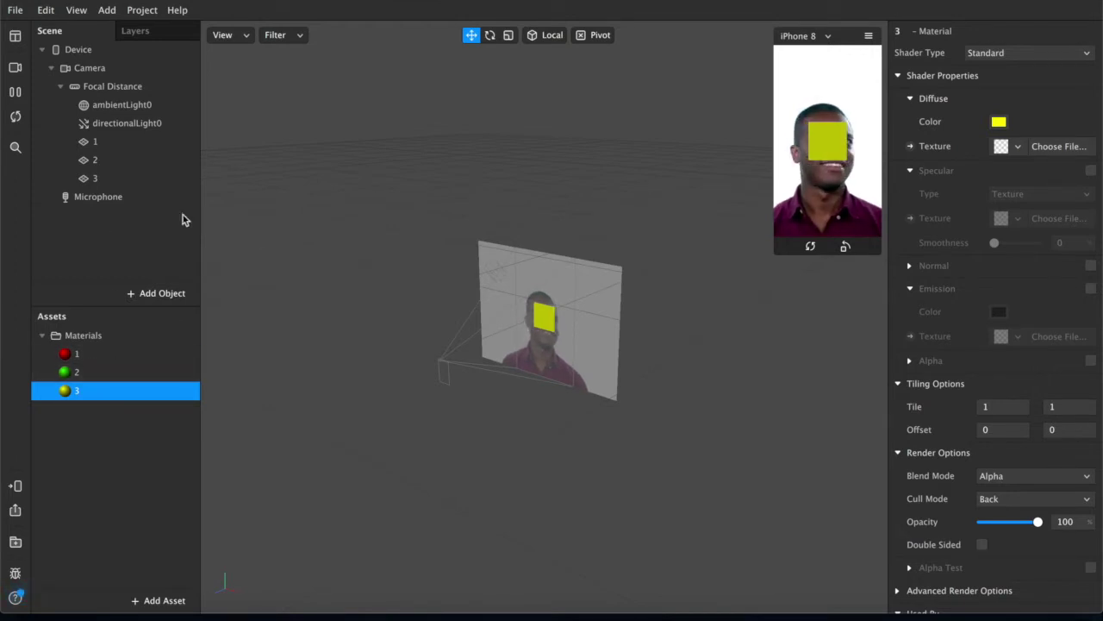
{"action": "left_click", "coordinate": [115, 148]}
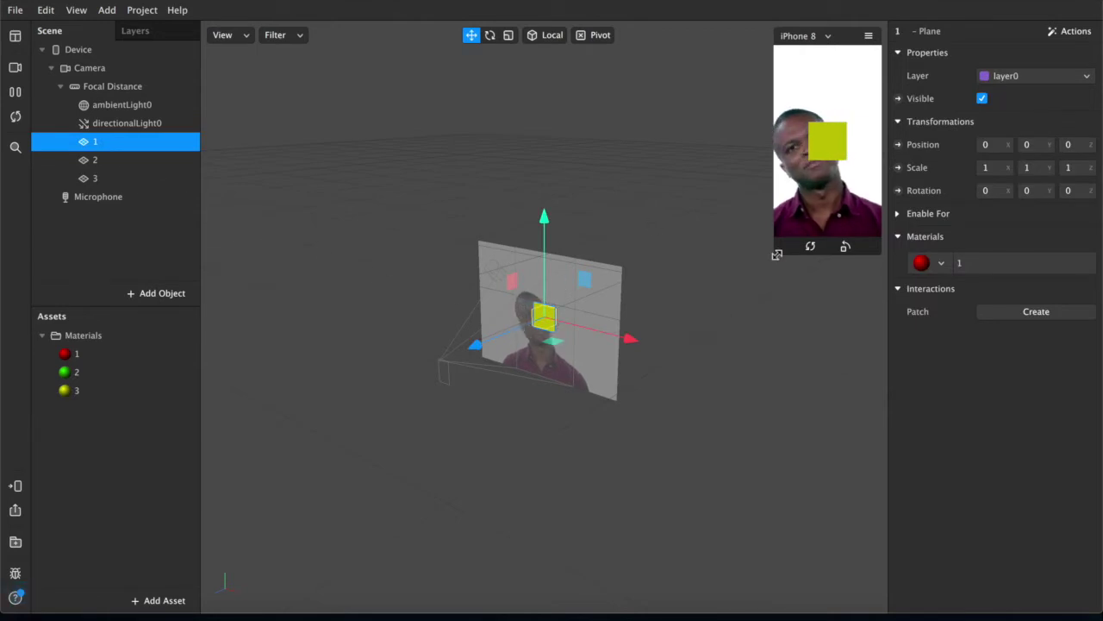
- Show the Patch Editor via View > Show/Hide Patch Editor and resize the phone preview
{"action": "left_click_drag", "start_coordinate": [774, 253], "coordinate": [678, 422]}
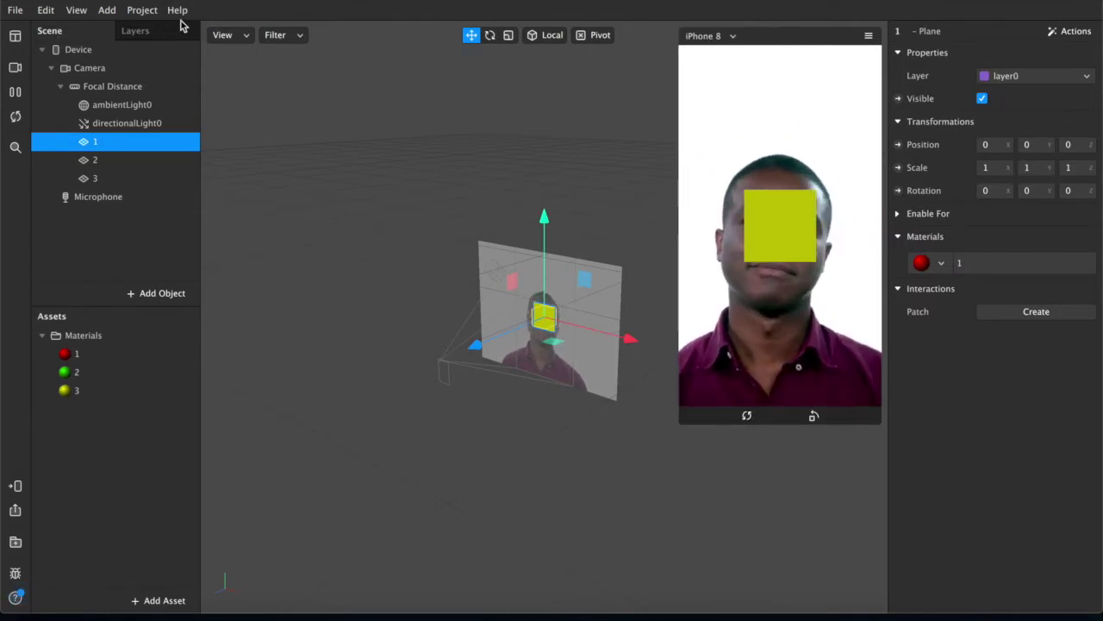
{"action": "left_click", "coordinate": [77, 10]}
{"action": "left_click", "coordinate": [138, 34]}
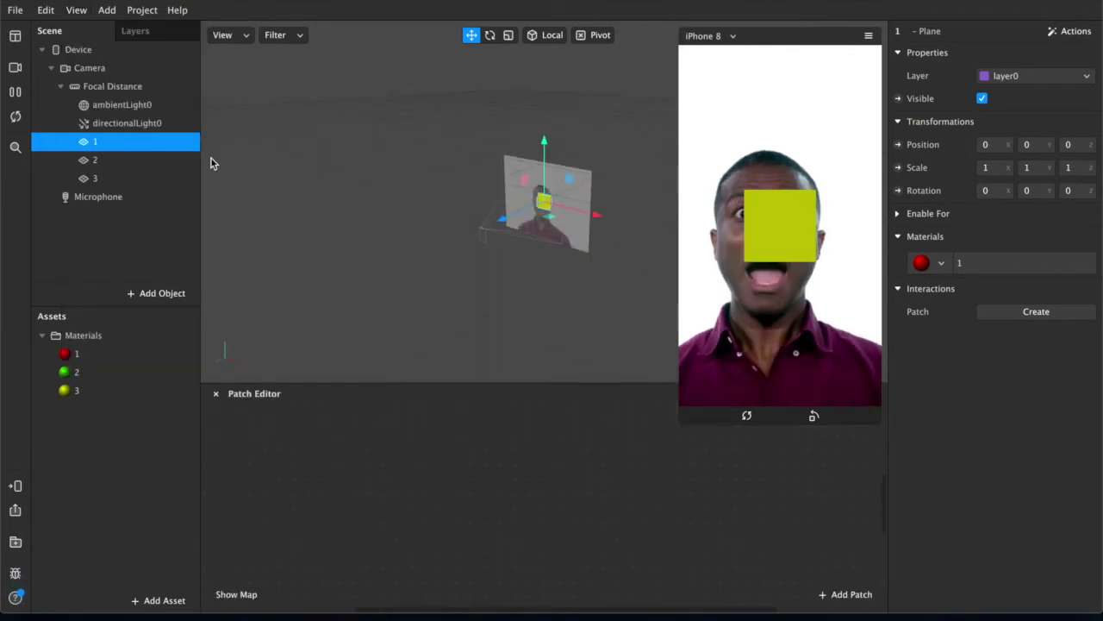
{"action": "left_click_drag", "start_coordinate": [684, 426], "coordinate": [702, 387]}
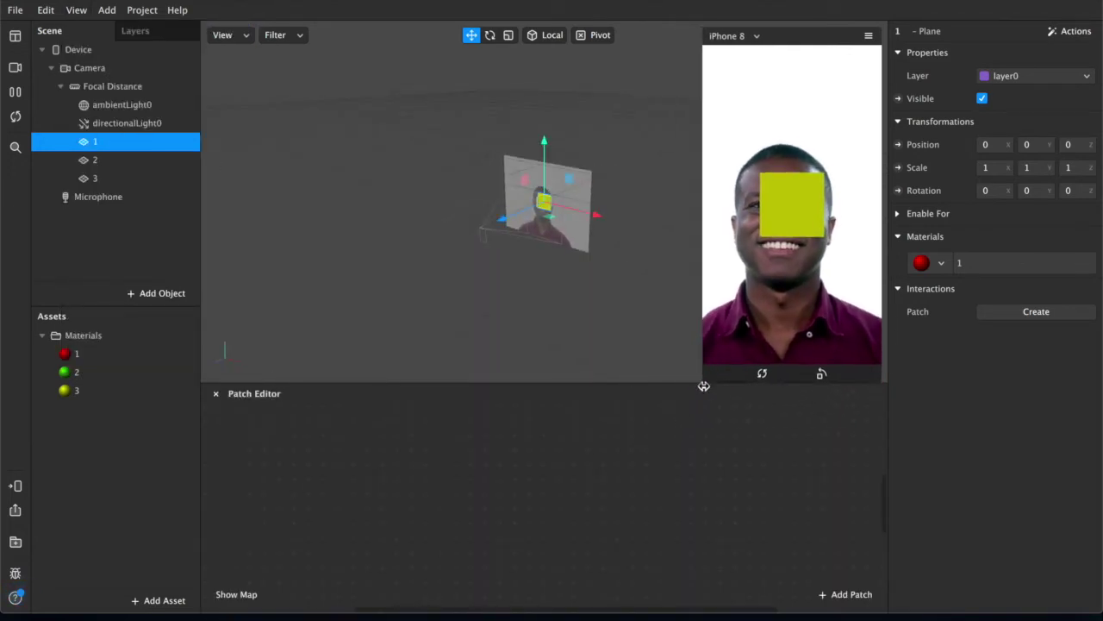
{"action": "left_click", "coordinate": [397, 440]}
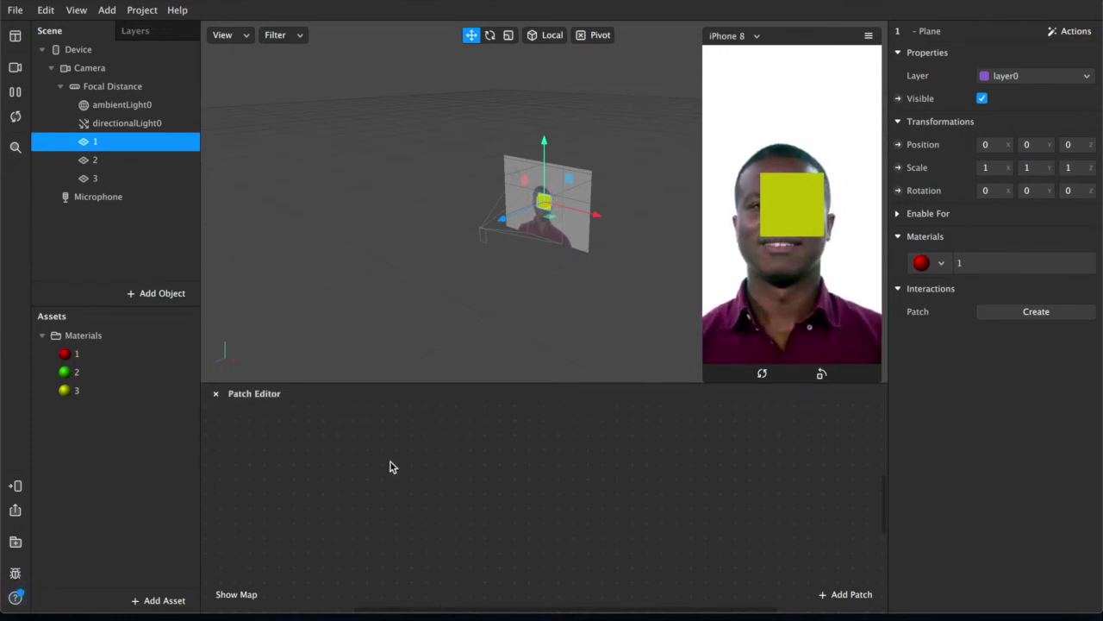
- Turn on Simulate Touch in the simulator preview's menu
{"action": "left_click", "coordinate": [868, 36]}
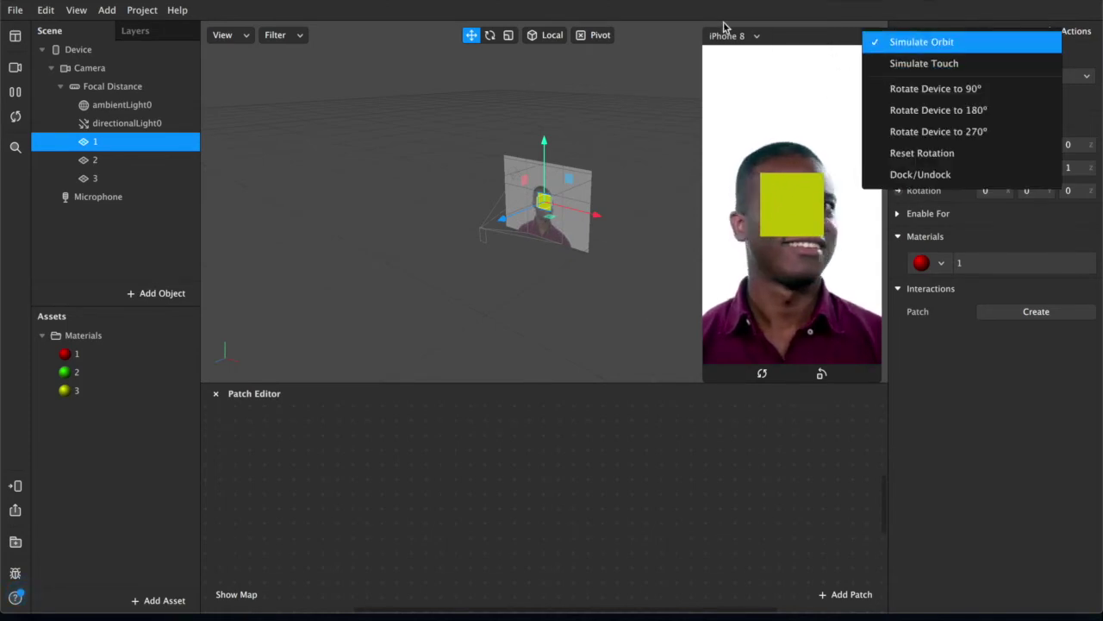
{"action": "left_click", "coordinate": [916, 64]}
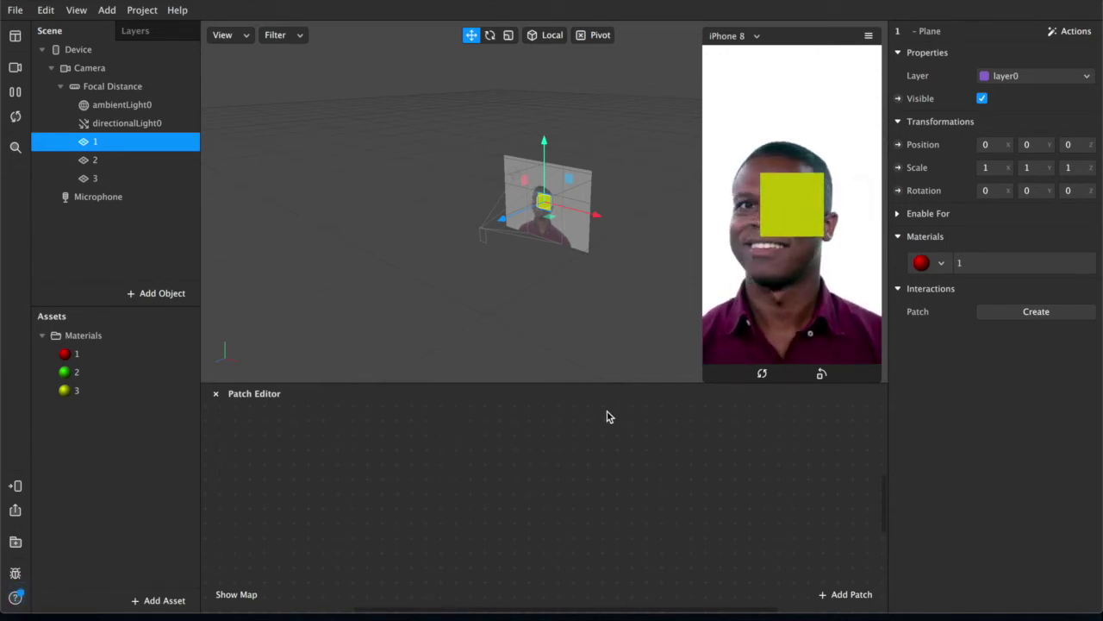
{"action": "double_click", "coordinate": [344, 475]}
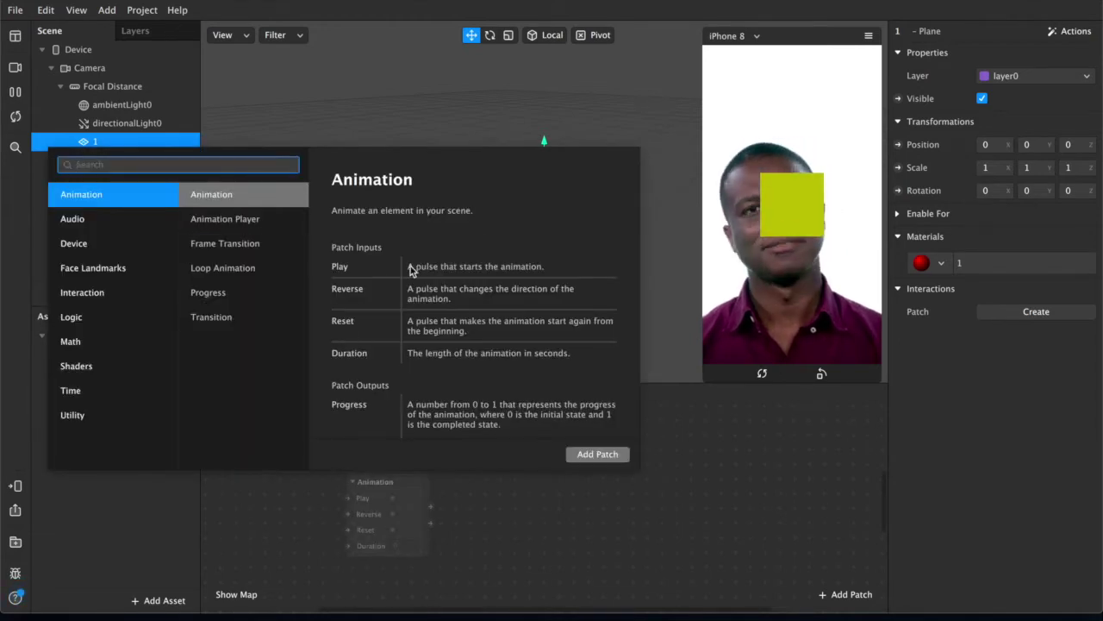
- Search 'screen tap', add the Screen Tap patch and move it further left in the graph
{"action": "type", "text": "screen ta"}
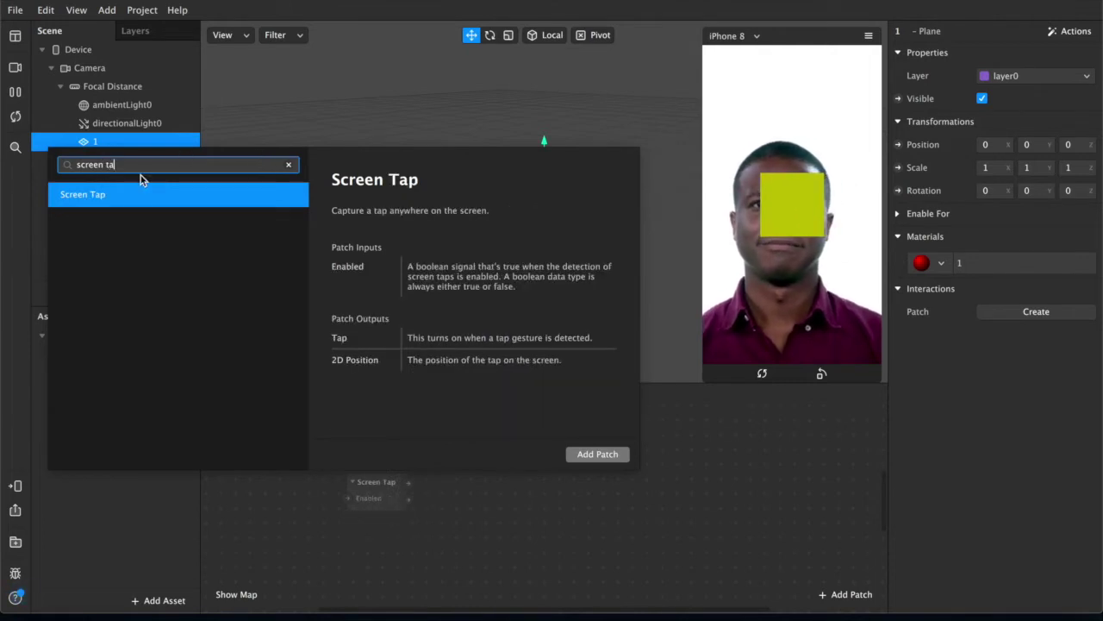
{"action": "left_click", "coordinate": [135, 192]}
{"action": "left_click", "coordinate": [597, 455]}
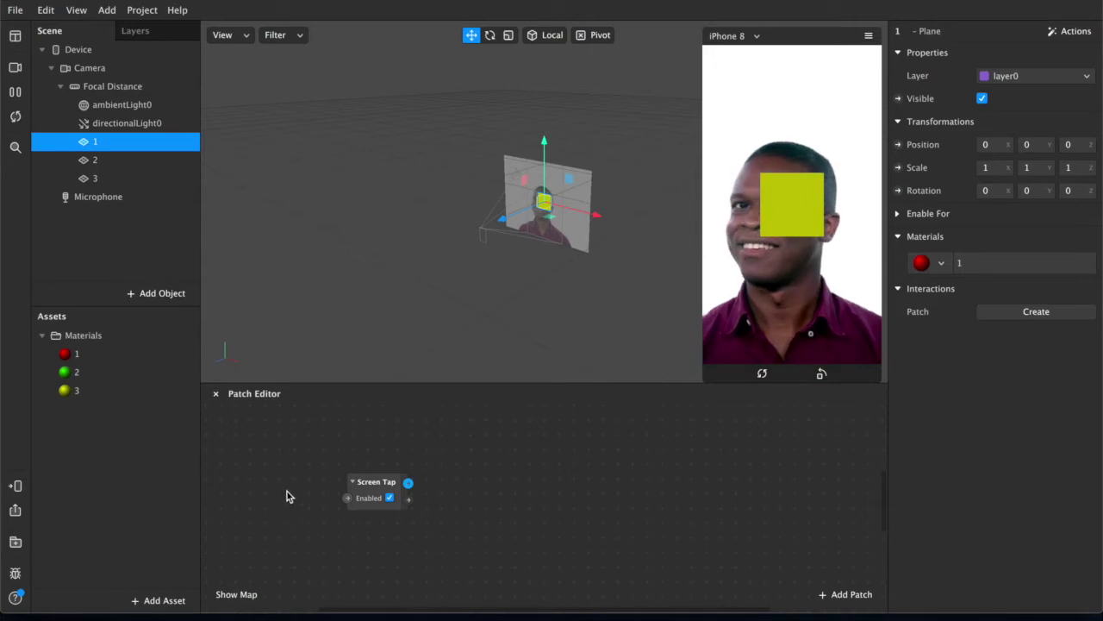
{"action": "left_click_drag", "start_coordinate": [375, 491], "coordinate": [305, 471]}
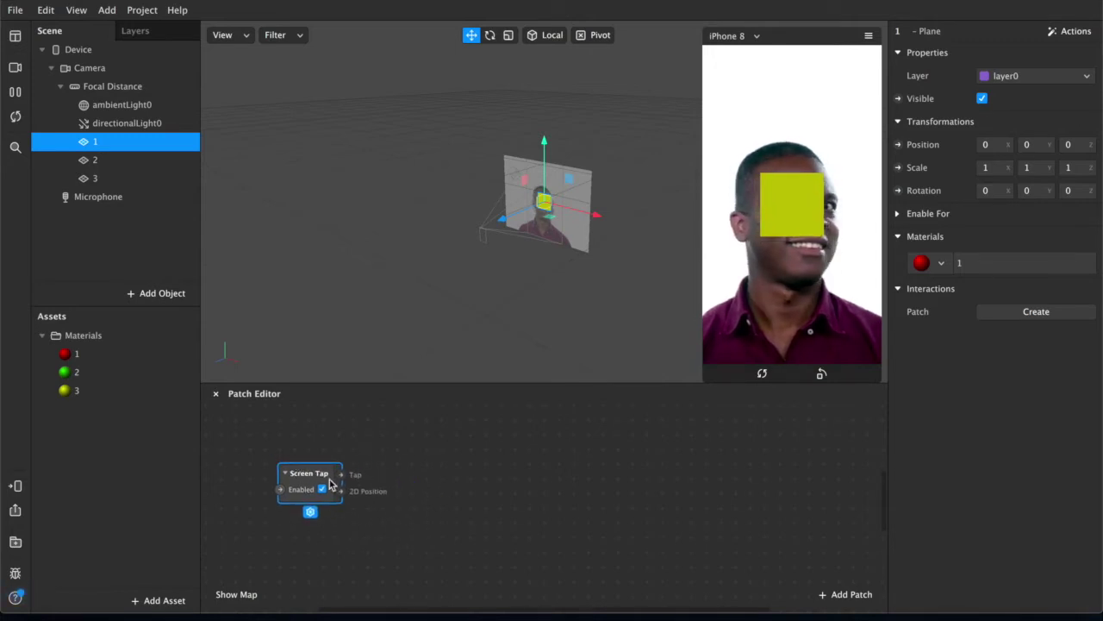
{"action": "scroll", "coordinate": [433, 510], "scroll_direction": "down", "scroll_amount": 3}
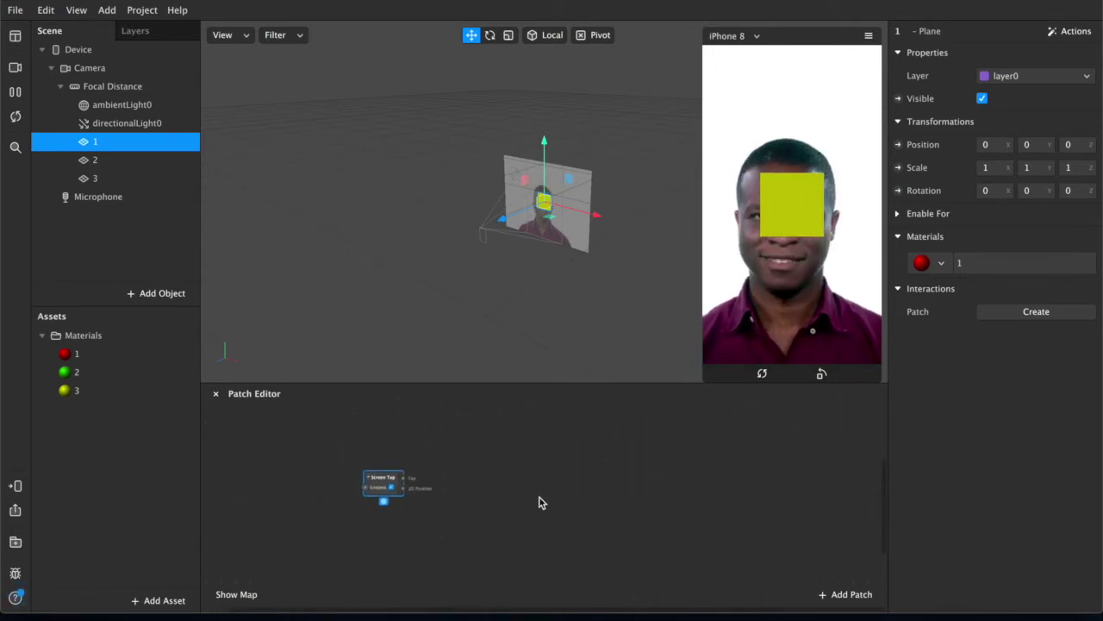
{"action": "scroll", "coordinate": [539, 497], "scroll_direction": "down", "scroll_amount": 3}
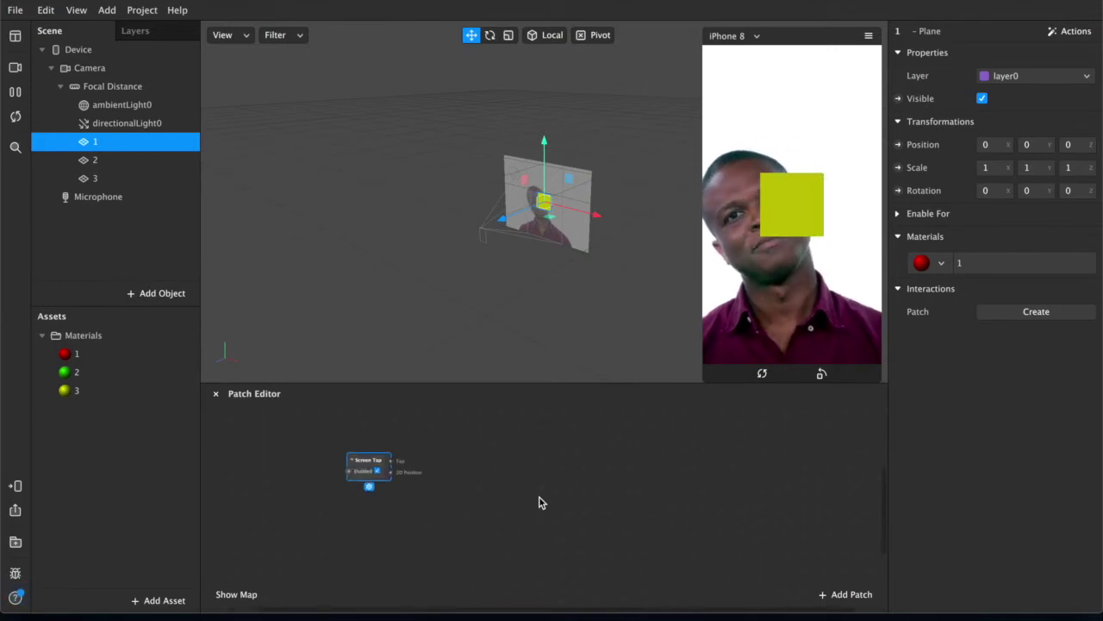
{"action": "scroll", "coordinate": [540, 497], "scroll_direction": "up", "scroll_amount": 3}
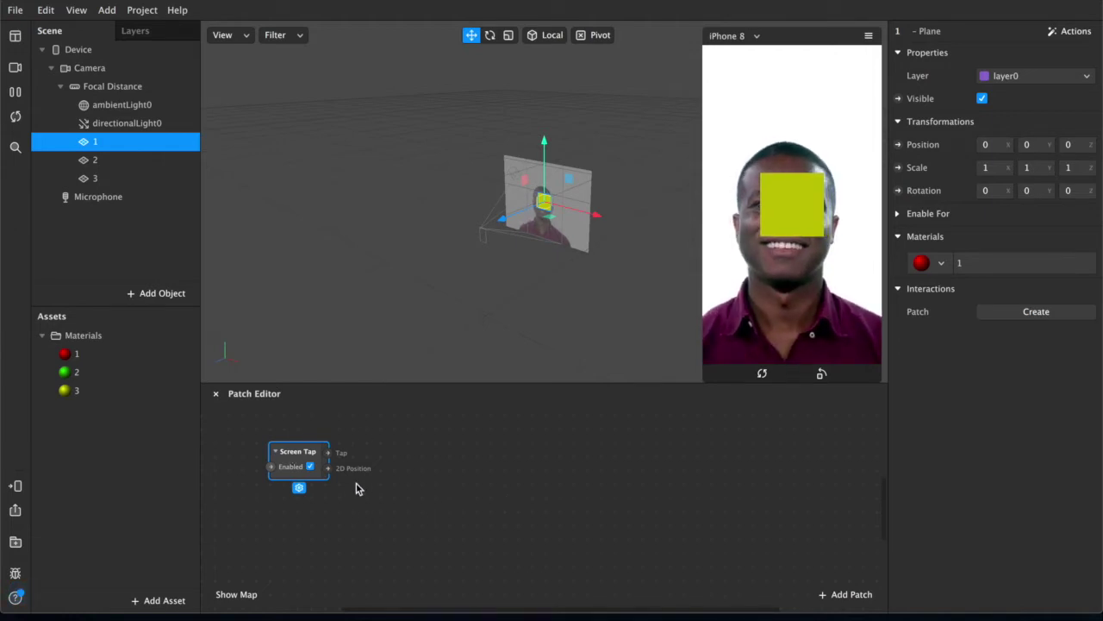
- Add a Counter patch and wire Screen Tap's Tap output into its Increase input
{"action": "double_click", "coordinate": [425, 485]}
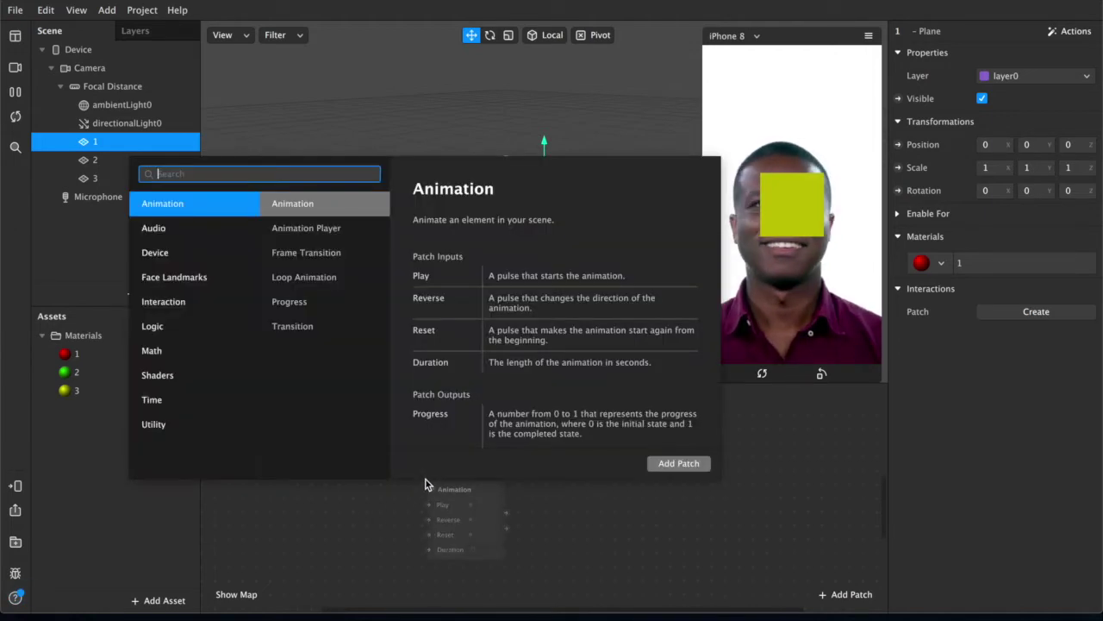
{"action": "type", "text": "colunter"}
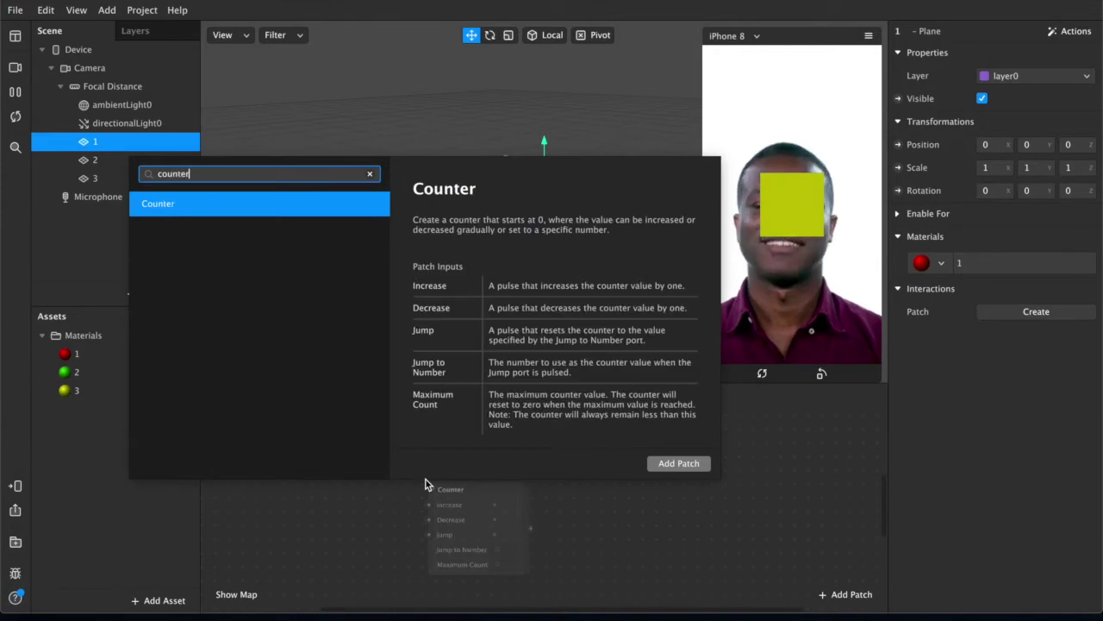
{"action": "key", "text": "Return"}
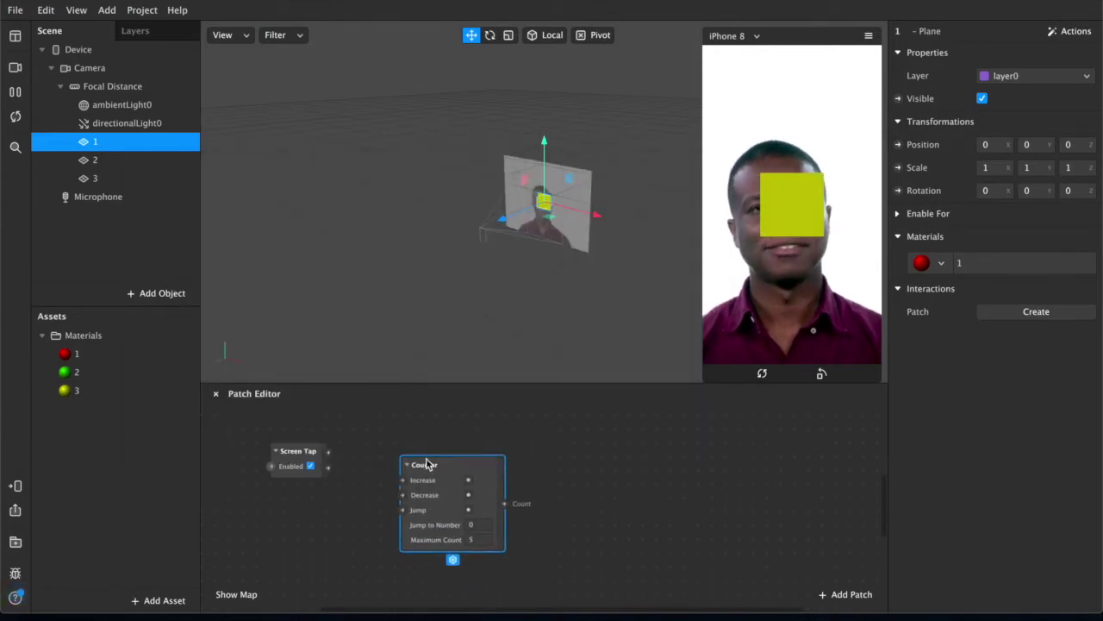
{"action": "left_click_drag", "start_coordinate": [427, 464], "coordinate": [392, 436]}
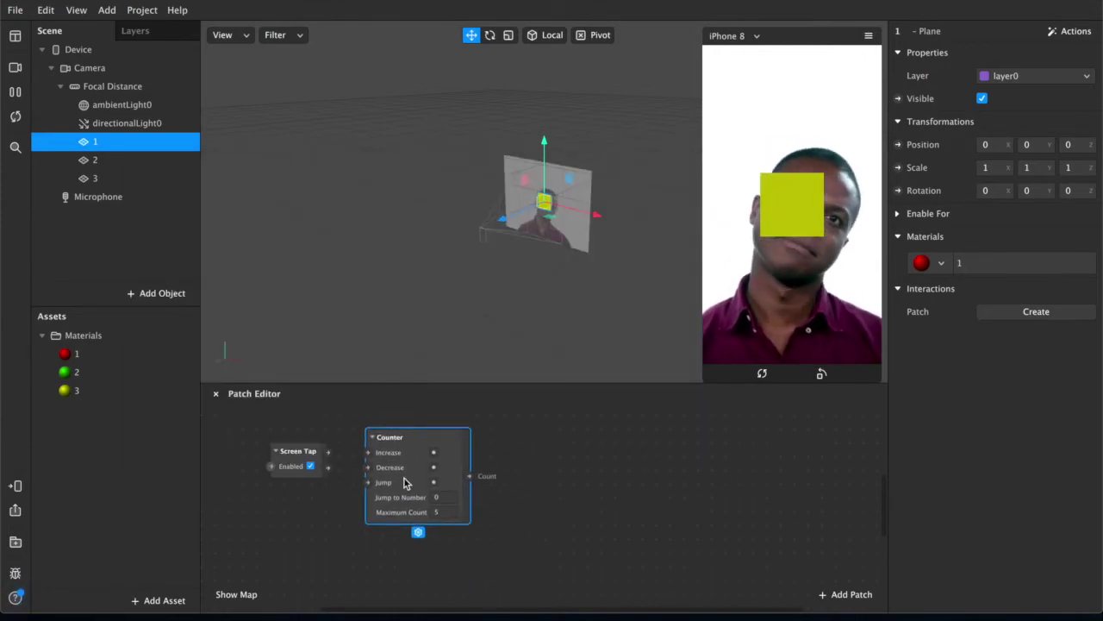
{"action": "left_click_drag", "start_coordinate": [328, 451], "coordinate": [368, 453]}
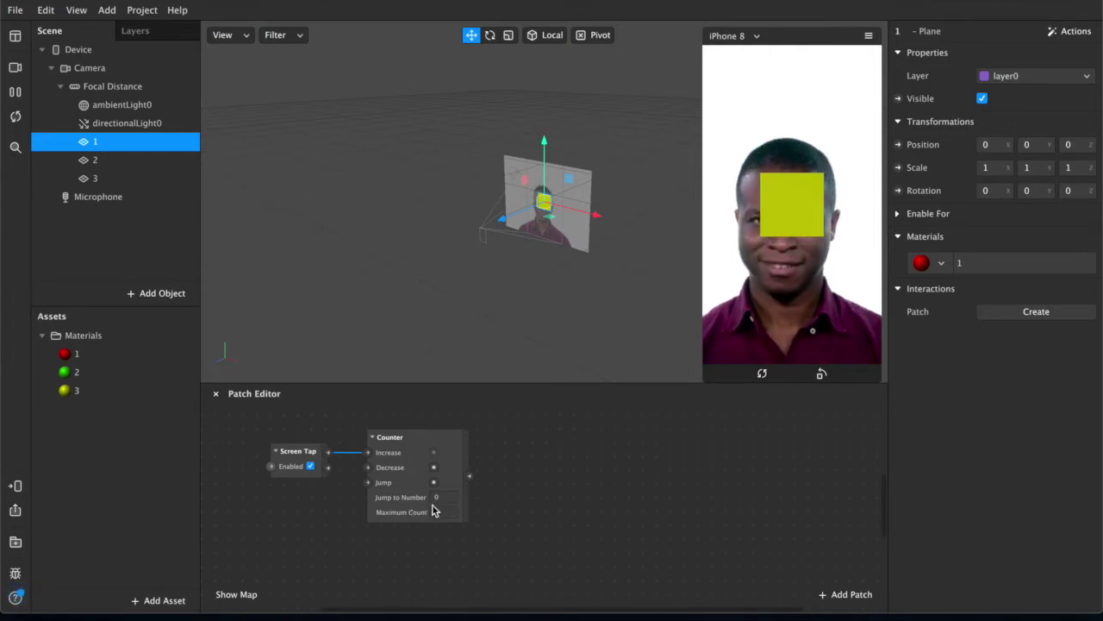
- Set the Counter's Maximum Count to 5
{"action": "left_click", "coordinate": [438, 510]}
{"action": "type", "text": "5"}
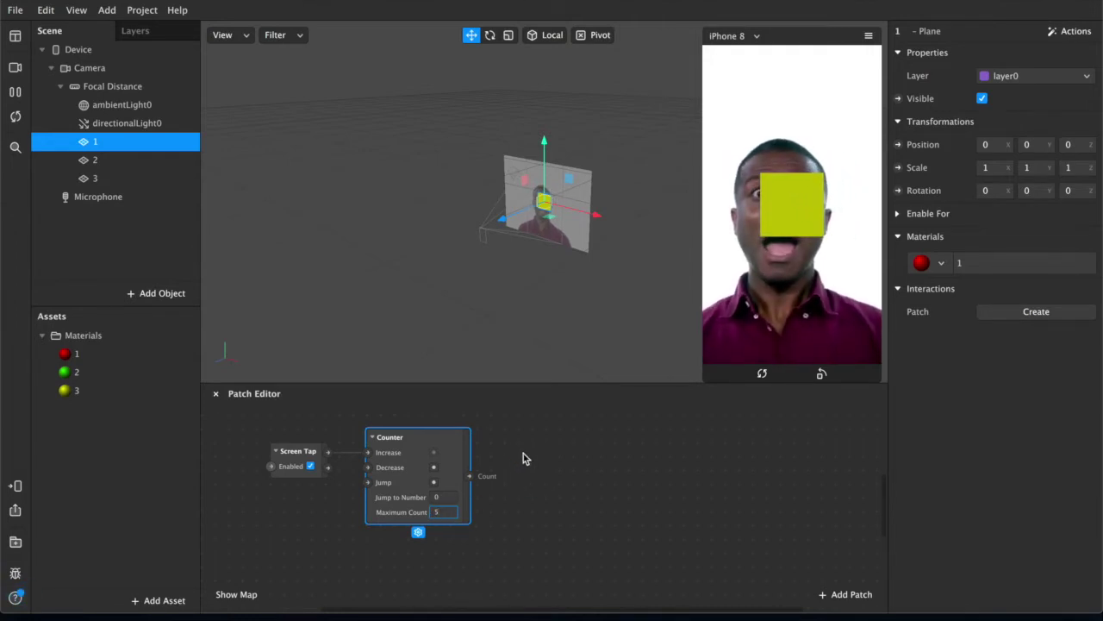
{"action": "left_click", "coordinate": [524, 454]}
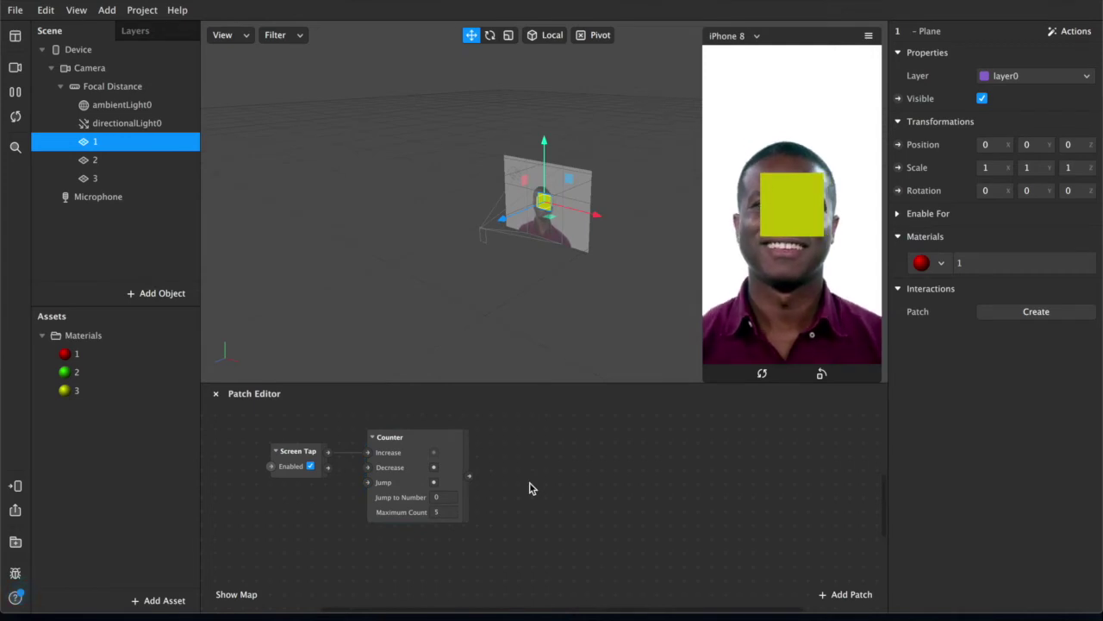
{"action": "right_click", "coordinate": [515, 473]}
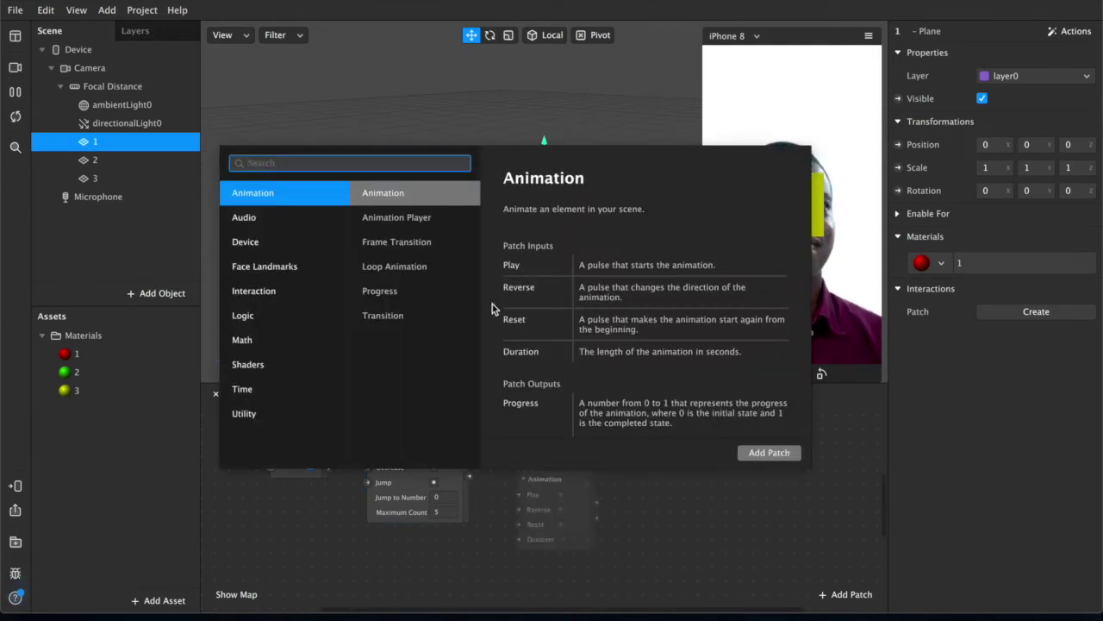
- Search 'equals' and compare the Logic comparison patches' descriptions
{"action": "type", "text": "equals"}
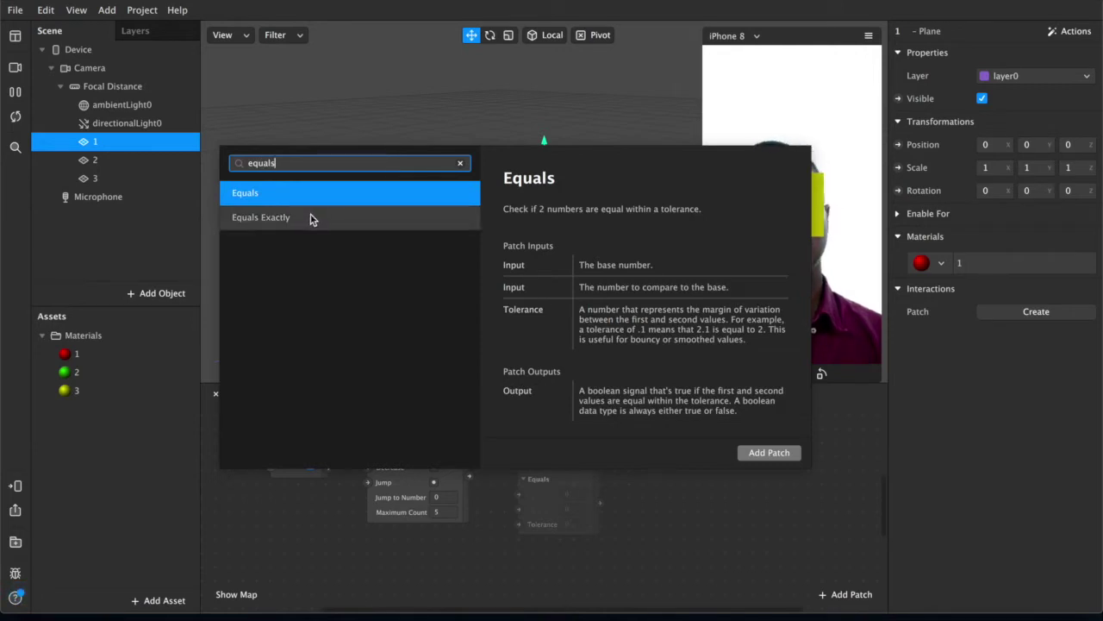
{"action": "left_click", "coordinate": [312, 219]}
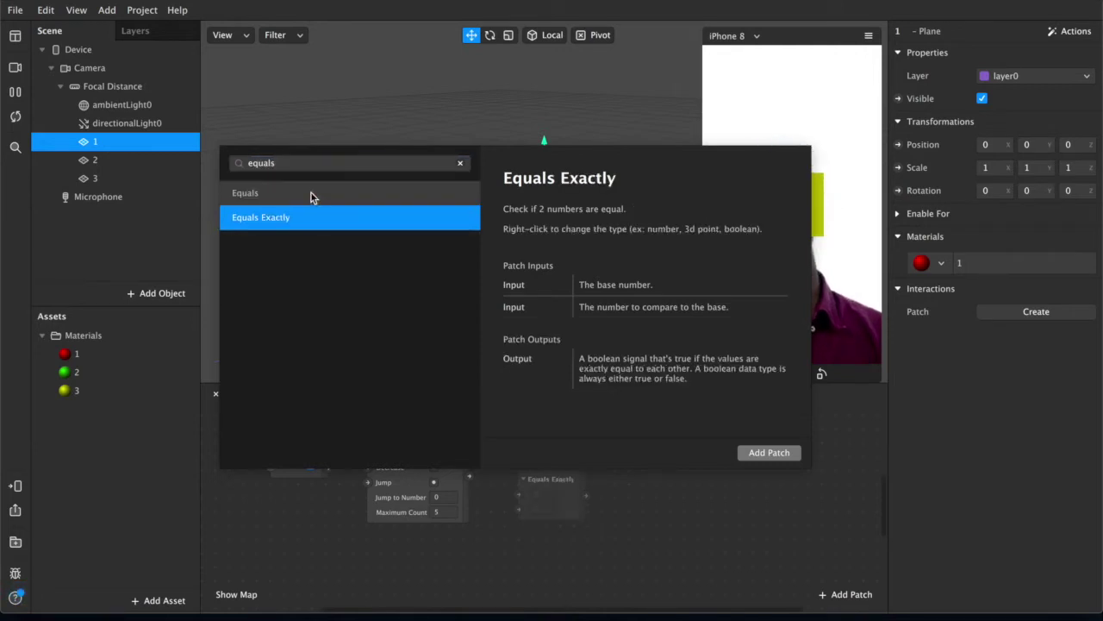
{"action": "left_click", "coordinate": [461, 165]}
{"action": "left_click", "coordinate": [274, 315]}
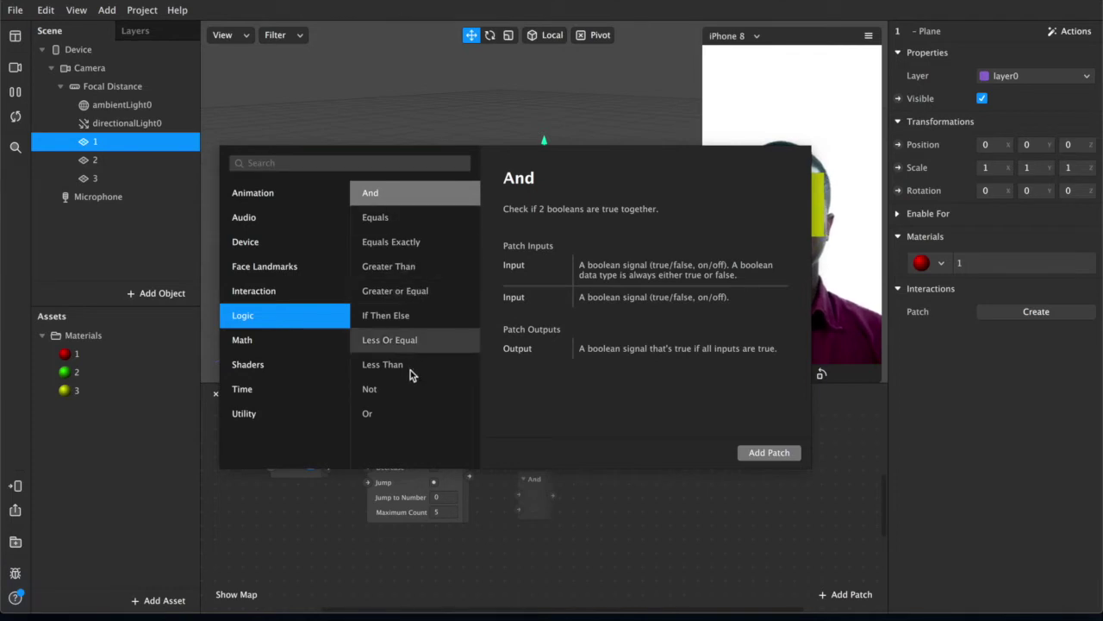
{"action": "left_click", "coordinate": [390, 340]}
{"action": "left_click", "coordinate": [405, 290]}
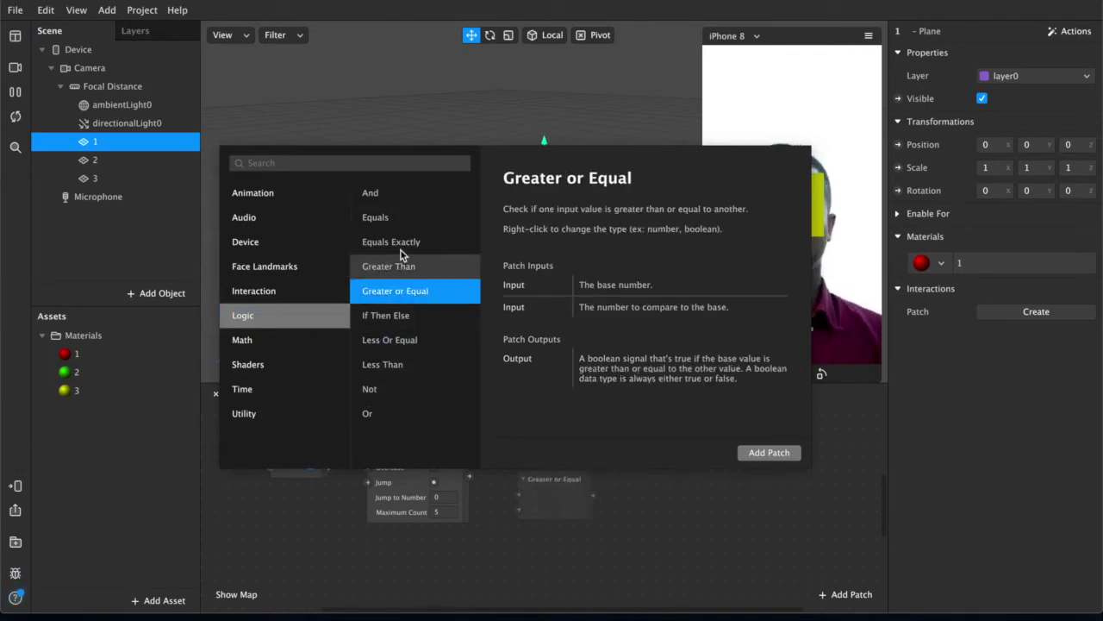
{"action": "left_click", "coordinate": [401, 242]}
{"action": "left_click", "coordinate": [403, 266]}
{"action": "left_click", "coordinate": [394, 242]}
{"action": "left_click", "coordinate": [399, 218]}
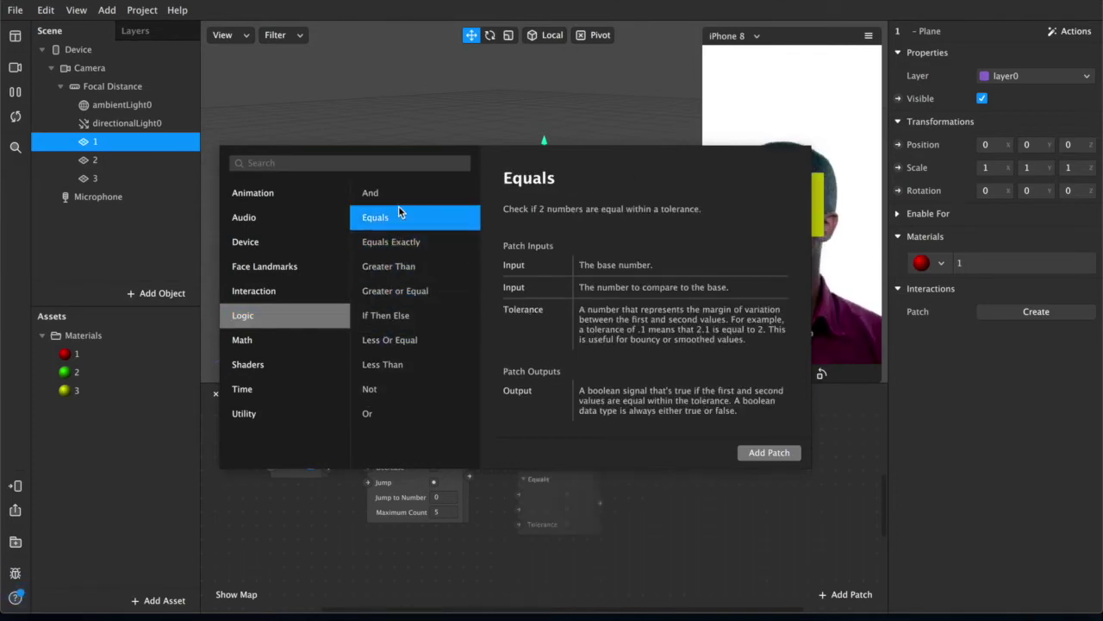
{"action": "left_click", "coordinate": [400, 195]}
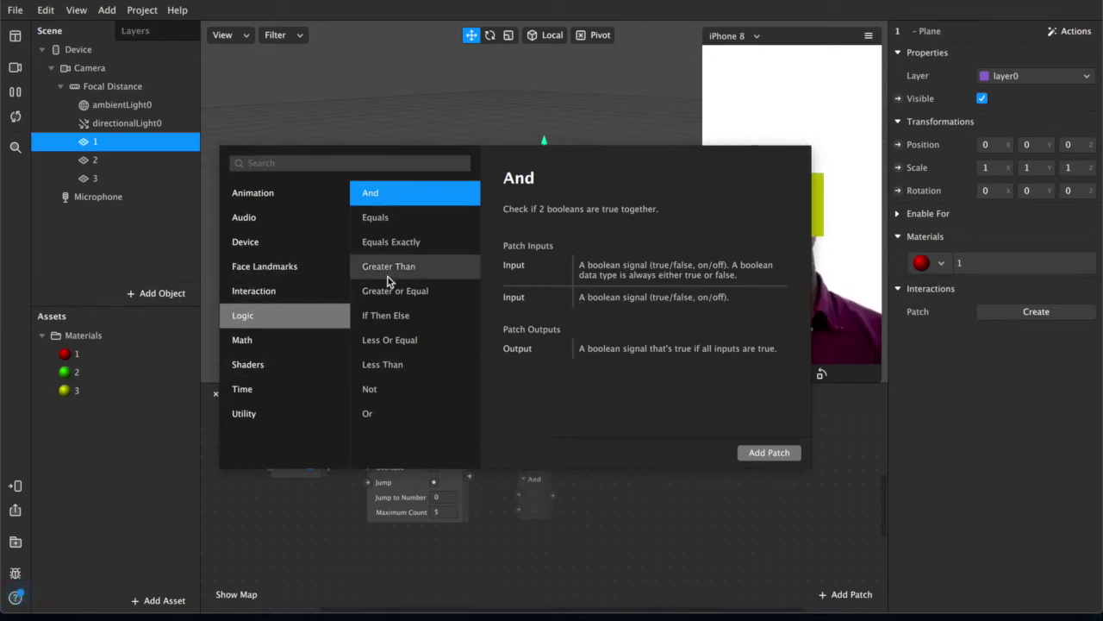
- Add the Equals Exactly patch and place it beside the Counter
{"action": "left_click", "coordinate": [411, 242]}
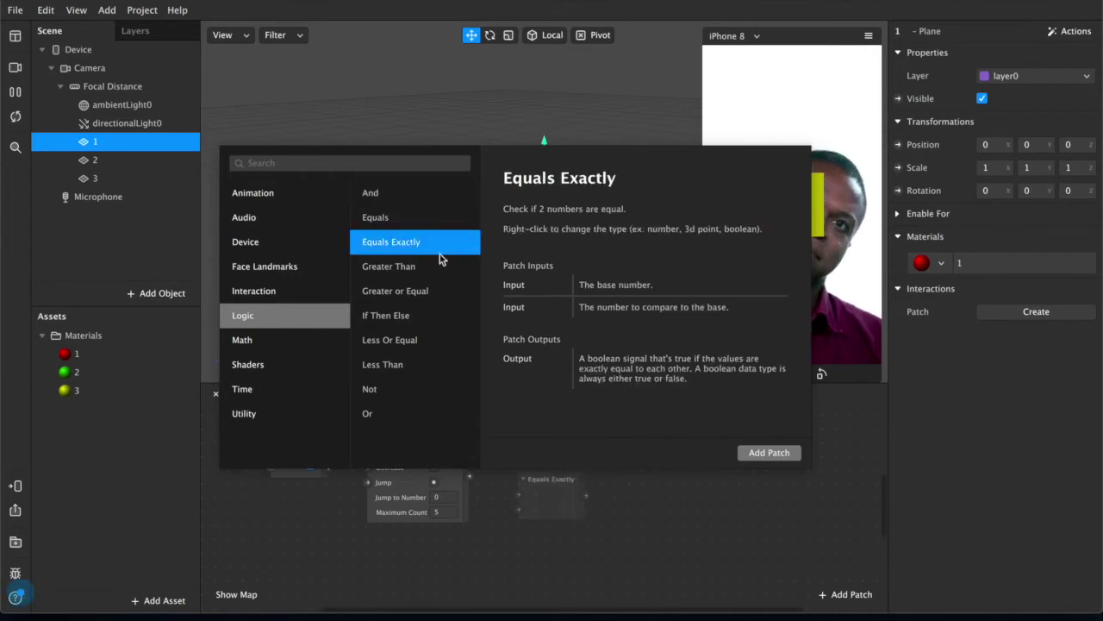
{"action": "left_click", "coordinate": [767, 453]}
{"action": "left_click_drag", "start_coordinate": [581, 483], "coordinate": [544, 426]}
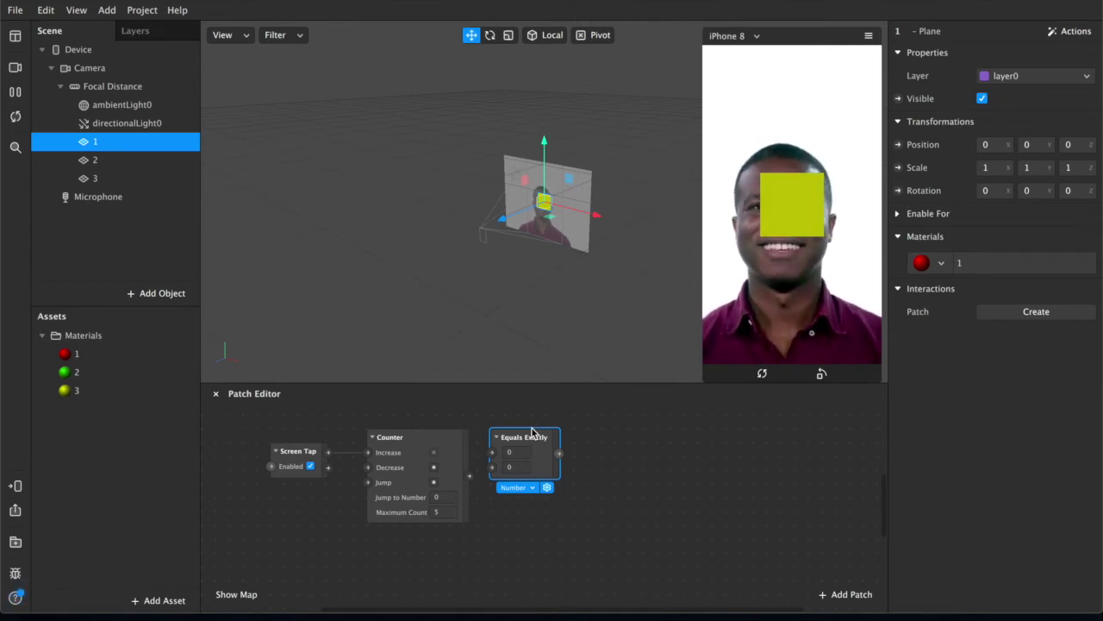
{"action": "left_click", "coordinate": [439, 511]}
- Enter 5 as the Counter's maximum and wire Count into Equals Exactly's first input
{"action": "type", "text": "5"}
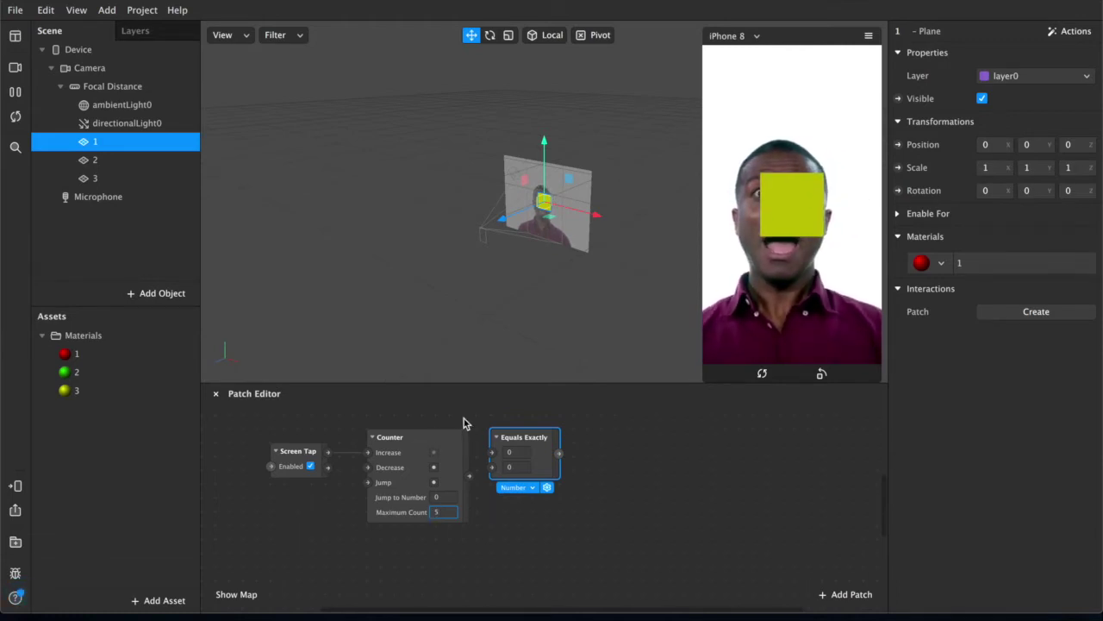
{"action": "left_click_drag", "start_coordinate": [515, 441], "coordinate": [529, 441]}
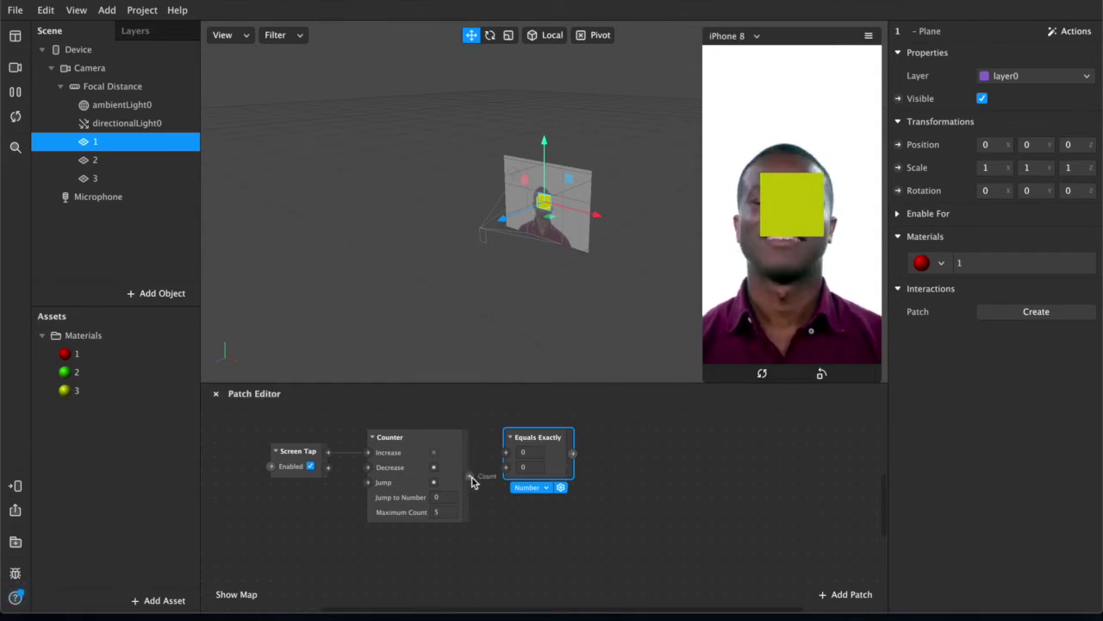
{"action": "left_click_drag", "start_coordinate": [470, 477], "coordinate": [506, 453]}
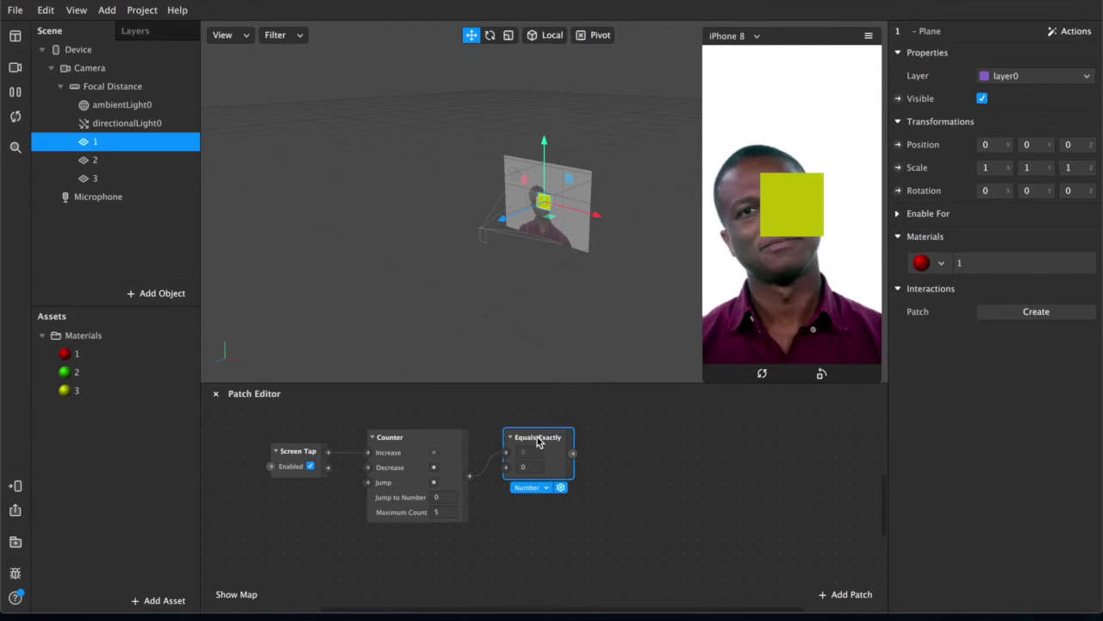
- Duplicate Equals Exactly twice with Cmd+D and align the three copies in a vertical column
{"action": "key", "text": "super+d"}
{"action": "key", "text": "super+d"}
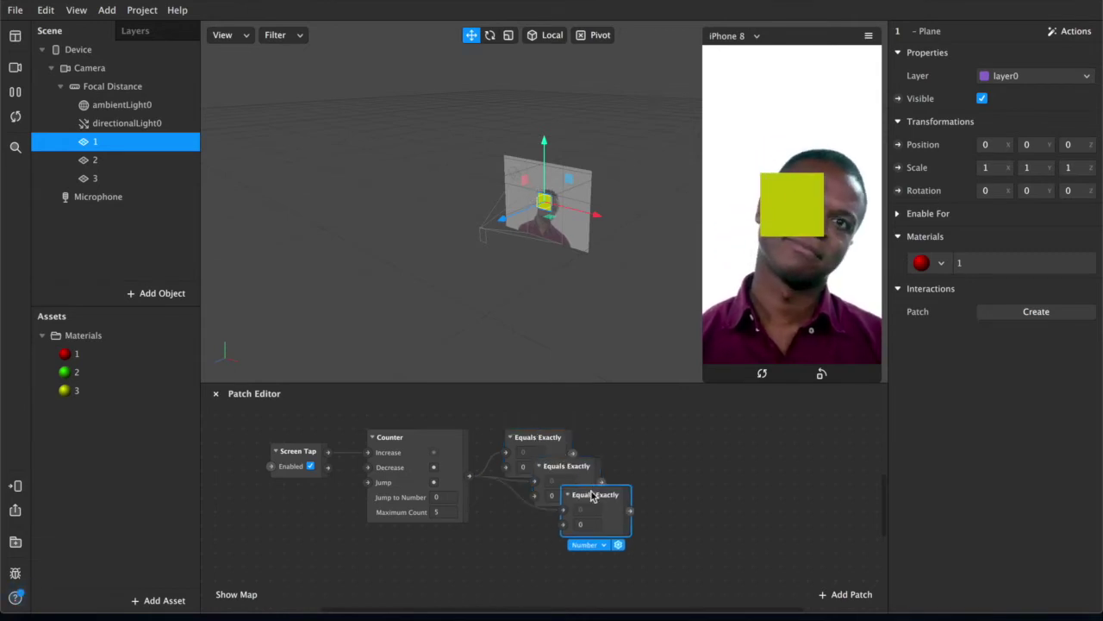
{"action": "left_click_drag", "start_coordinate": [591, 495], "coordinate": [548, 543]}
{"action": "left_click_drag", "start_coordinate": [571, 478], "coordinate": [552, 491]}
{"action": "left_click_drag", "start_coordinate": [590, 537], "coordinate": [550, 567]}
{"action": "left_click_drag", "start_coordinate": [569, 496], "coordinate": [567, 509]}
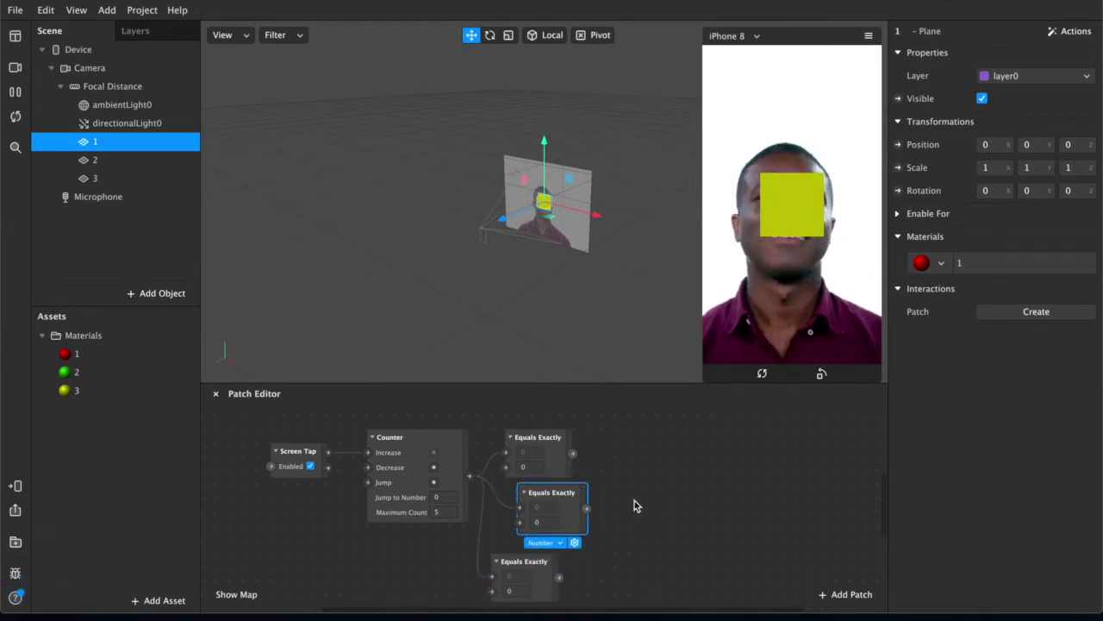
{"action": "scroll", "coordinate": [615, 545], "scroll_direction": "down", "scroll_amount": 2}
{"action": "scroll", "coordinate": [615, 546], "scroll_direction": "up", "scroll_amount": 2}
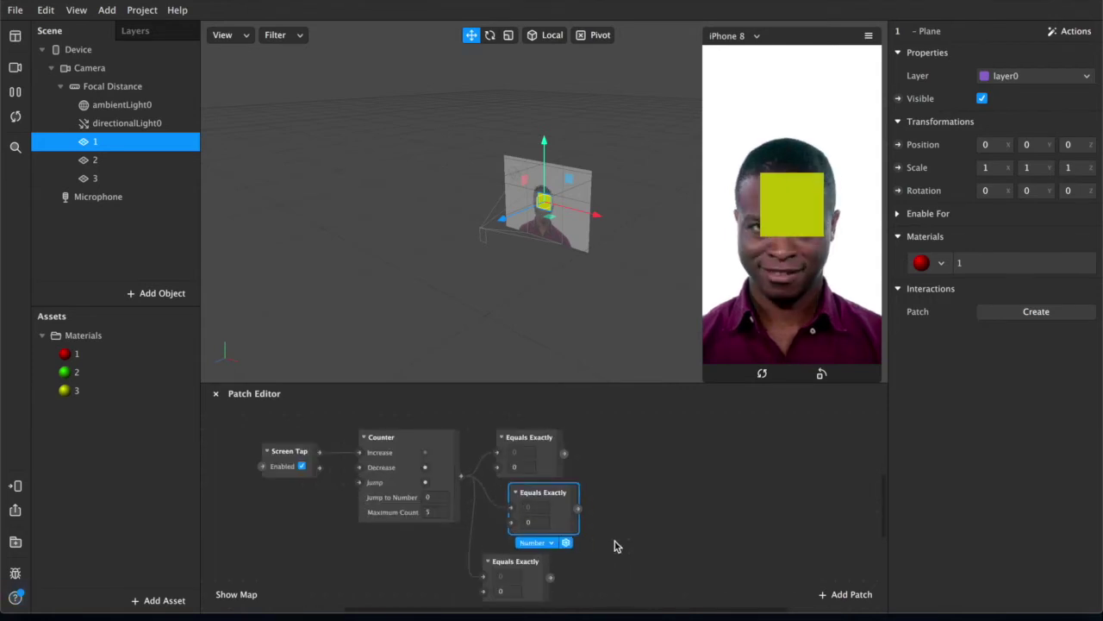
{"action": "left_click_drag", "start_coordinate": [538, 449], "coordinate": [541, 435]}
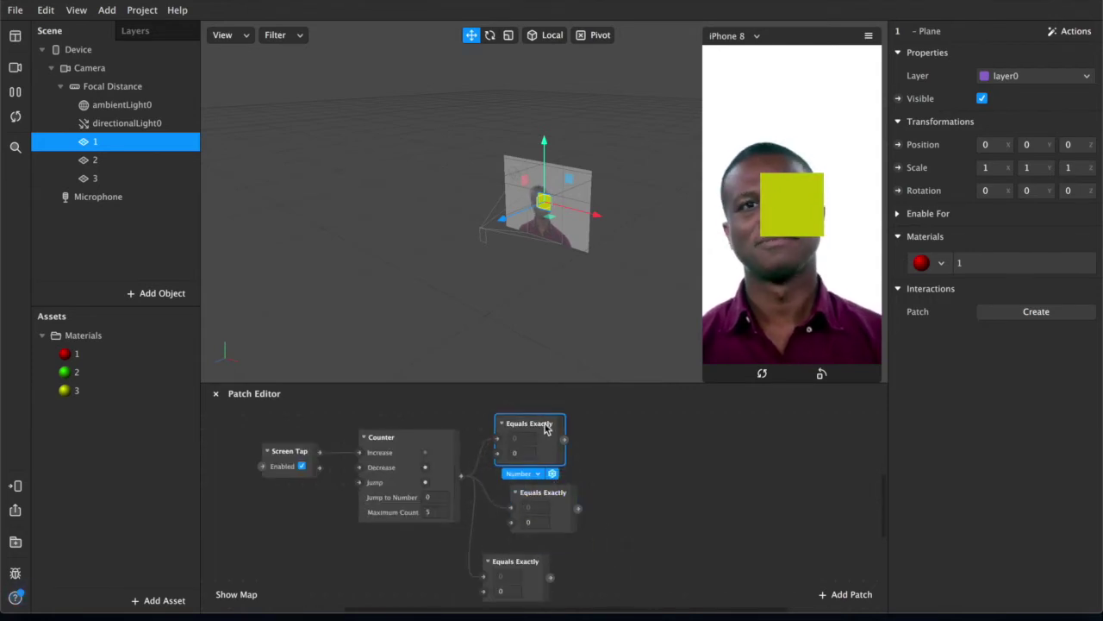
{"action": "left_click_drag", "start_coordinate": [568, 498], "coordinate": [555, 483]}
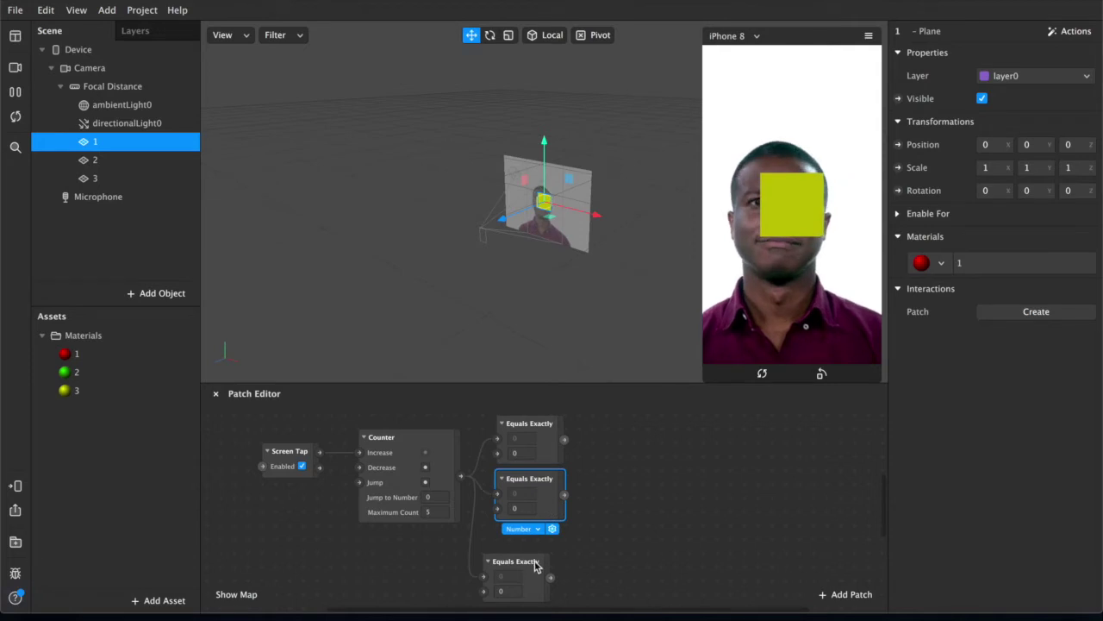
{"action": "left_click_drag", "start_coordinate": [542, 563], "coordinate": [556, 535]}
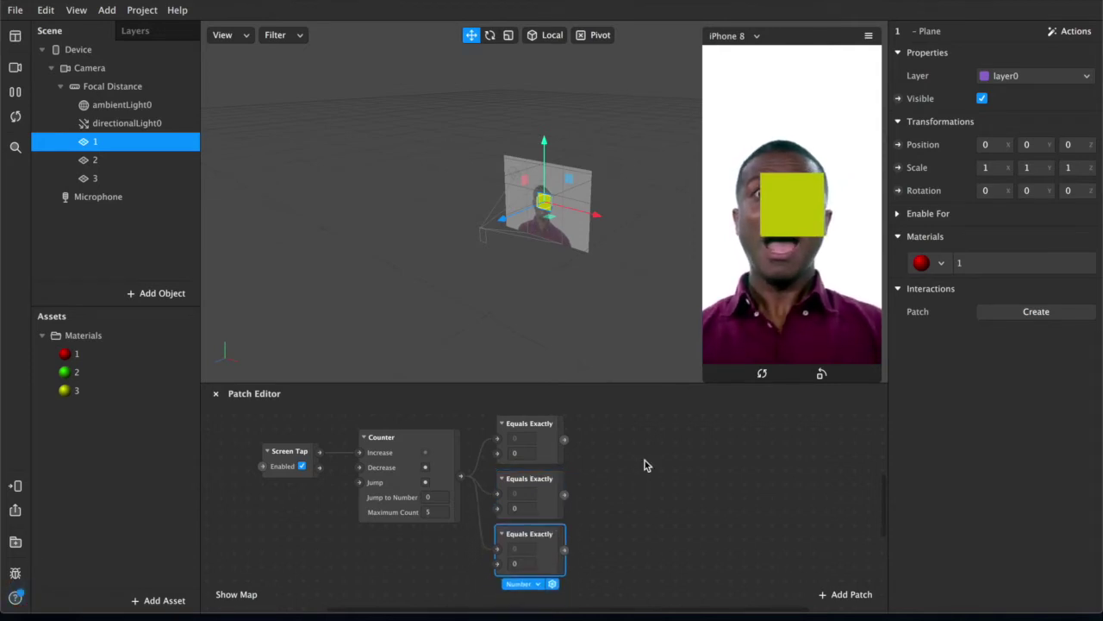
{"action": "left_click", "coordinate": [636, 467]}
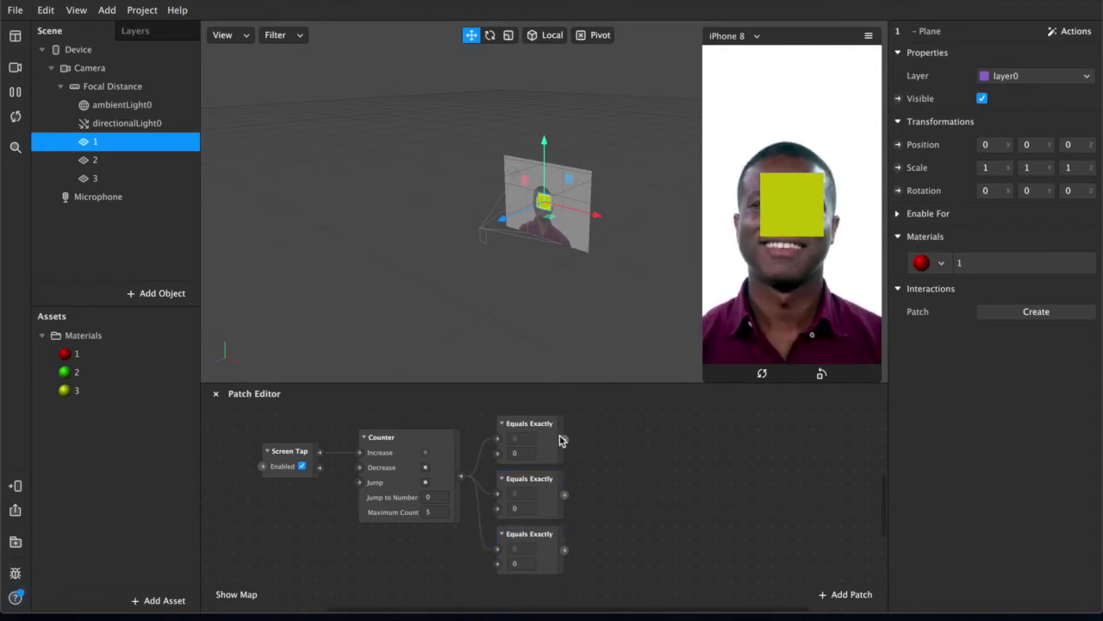
- Inspect planes 2 and 3, then hide and re-show plane 1 to test the preview
{"action": "left_click", "coordinate": [104, 160]}
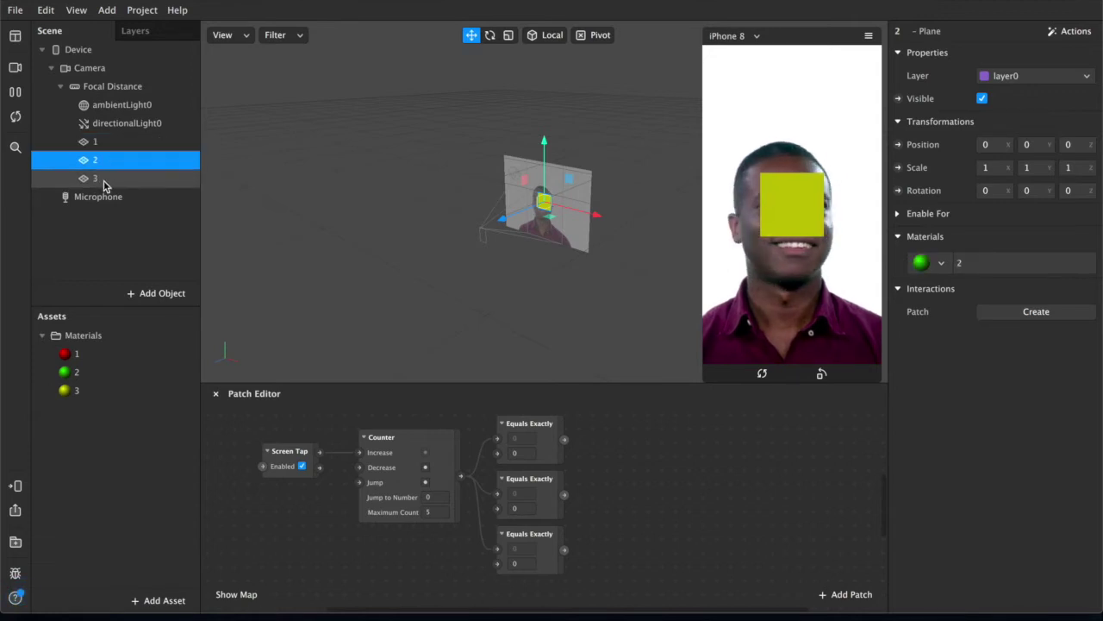
{"action": "left_click", "coordinate": [105, 179]}
{"action": "left_click", "coordinate": [110, 147]}
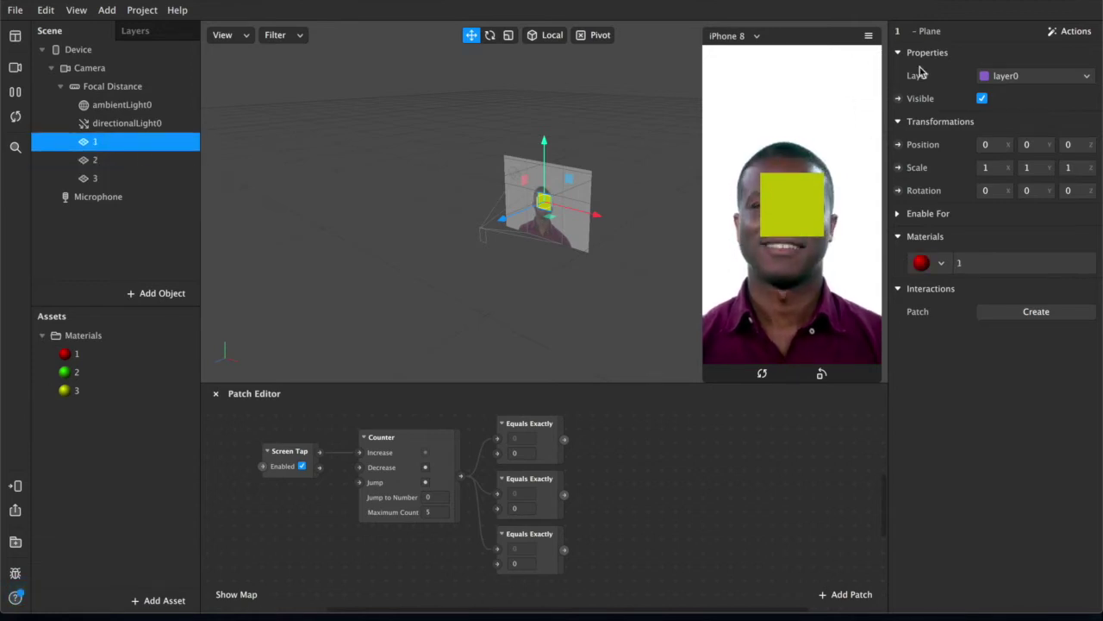
{"action": "left_click", "coordinate": [983, 99]}
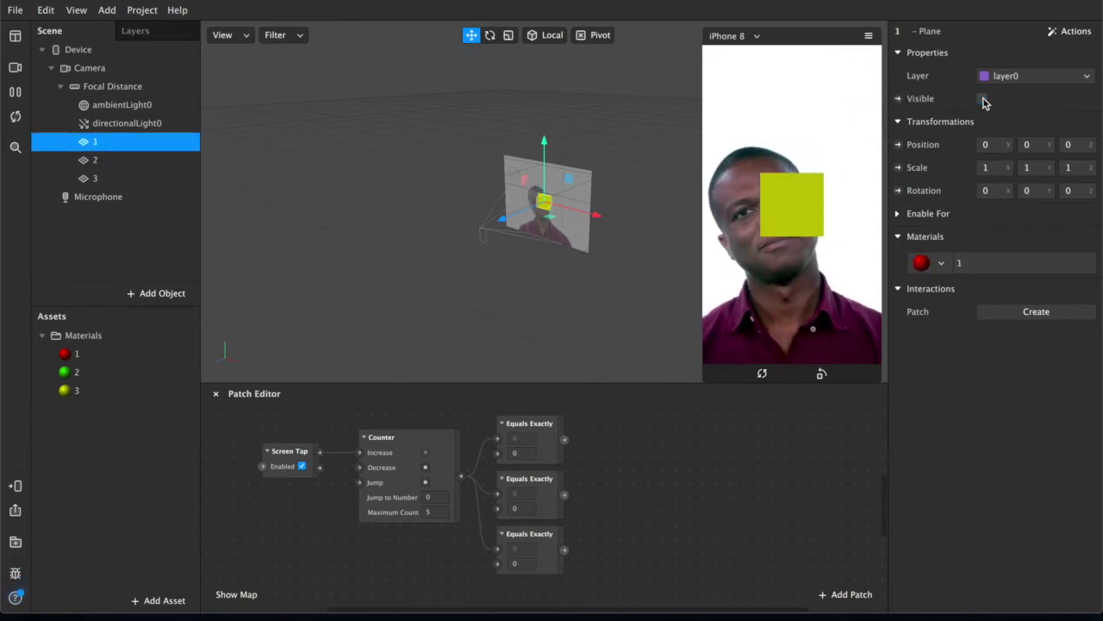
{"action": "left_click", "coordinate": [983, 99]}
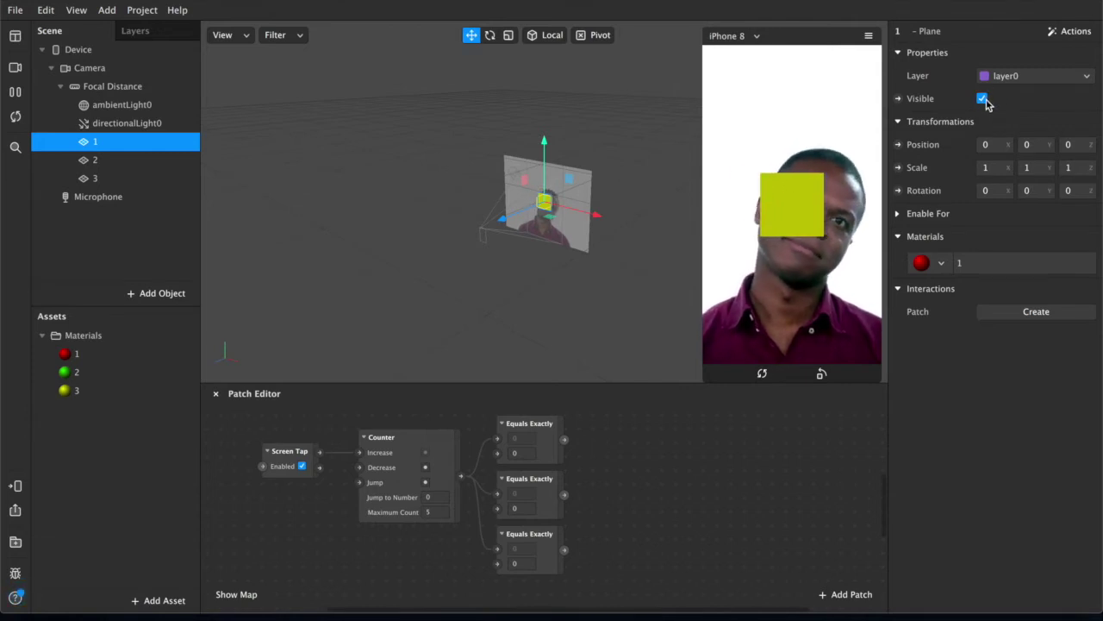
- Hide plane 3 to reveal the green plane, then select planes 1, 2 and 3 together
{"action": "left_click", "coordinate": [95, 177]}
{"action": "left_click", "coordinate": [985, 100]}
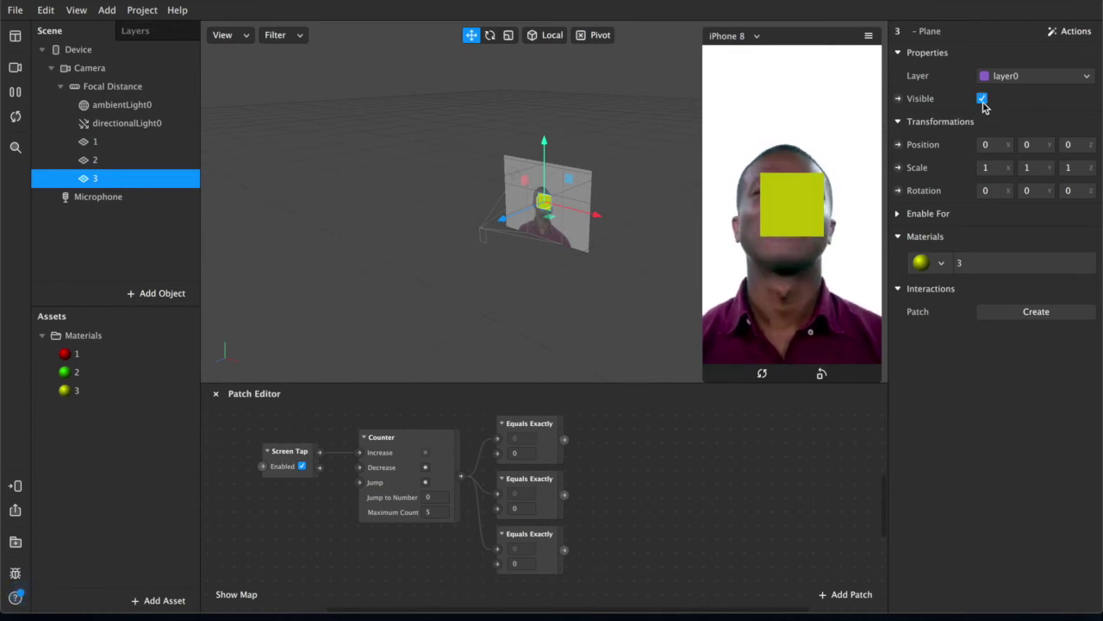
{"action": "left_click", "coordinate": [110, 141]}
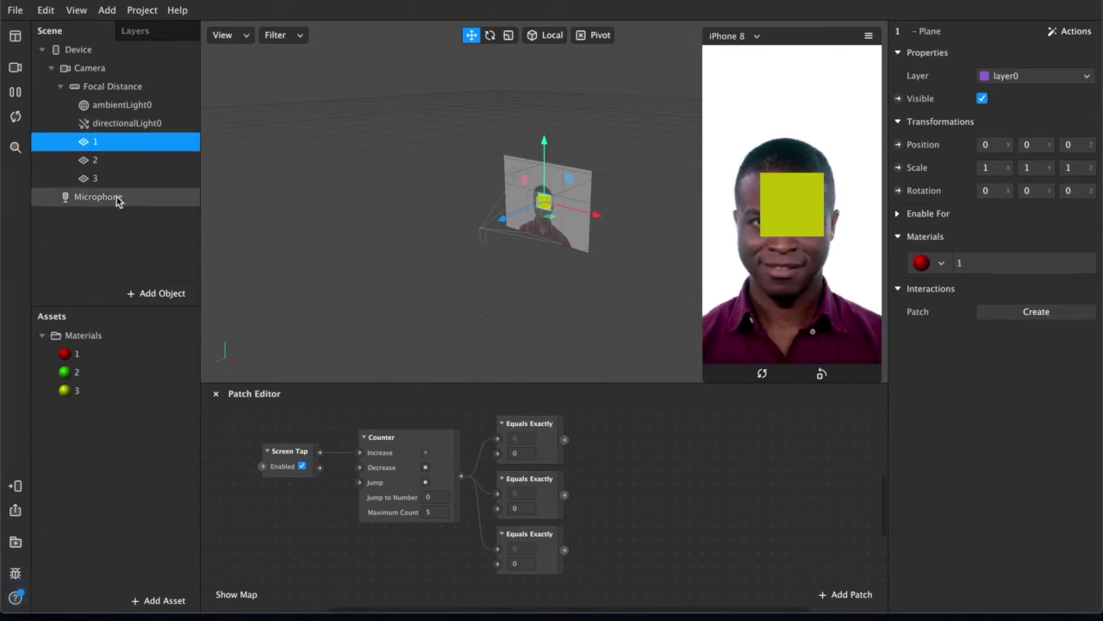
{"action": "left_click", "coordinate": [112, 179], "text": "shift"}
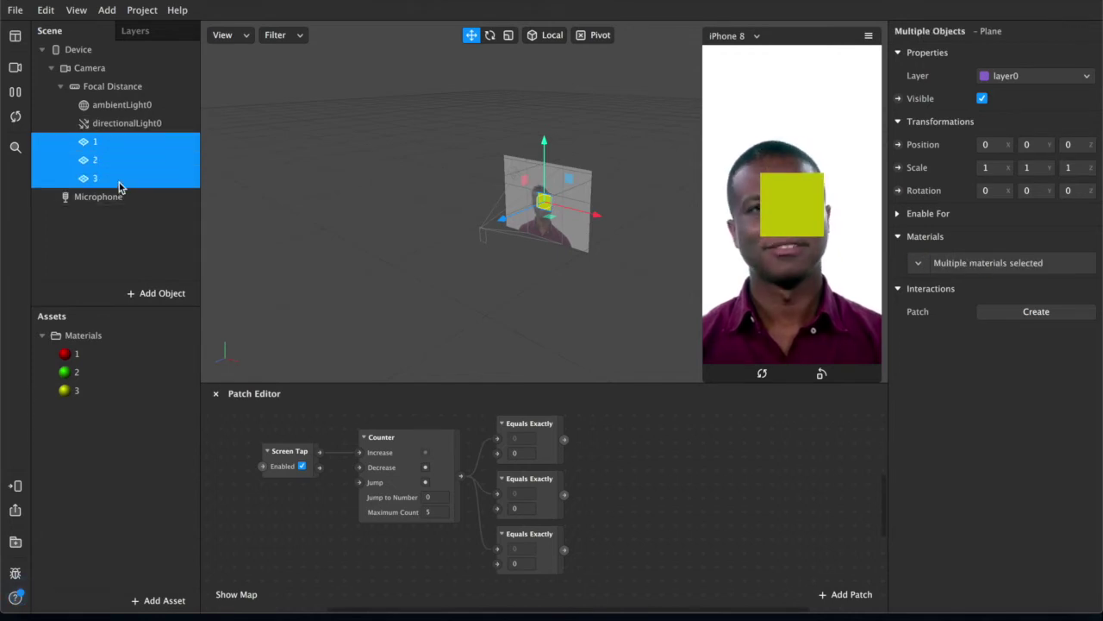
- Create Visible patches for planes 1, 2 and 3 and lay them out beside the comparisons
{"action": "left_click", "coordinate": [899, 98]}
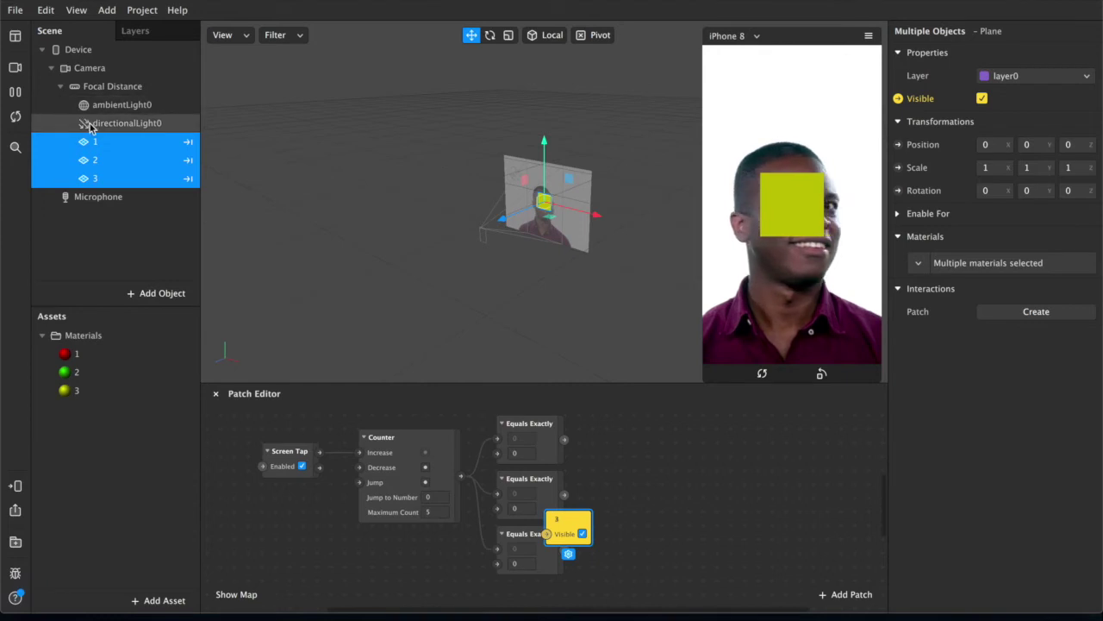
{"action": "left_click", "coordinate": [617, 496]}
{"action": "left_click_drag", "start_coordinate": [576, 522], "coordinate": [613, 443]}
{"action": "left_click_drag", "start_coordinate": [627, 498], "coordinate": [614, 497]}
{"action": "left_click_drag", "start_coordinate": [647, 569], "coordinate": [605, 543]}
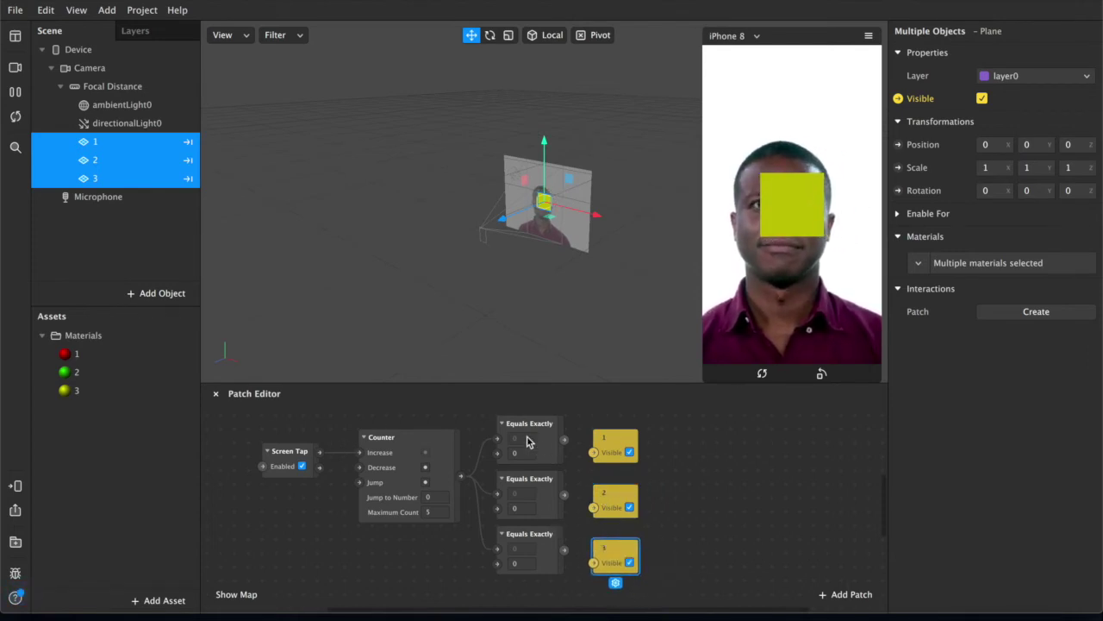
- Wire each Equals Exactly output to the Visible input of planes 1, 2 and 3, then tap the preview
{"action": "left_click_drag", "start_coordinate": [565, 439], "coordinate": [594, 453]}
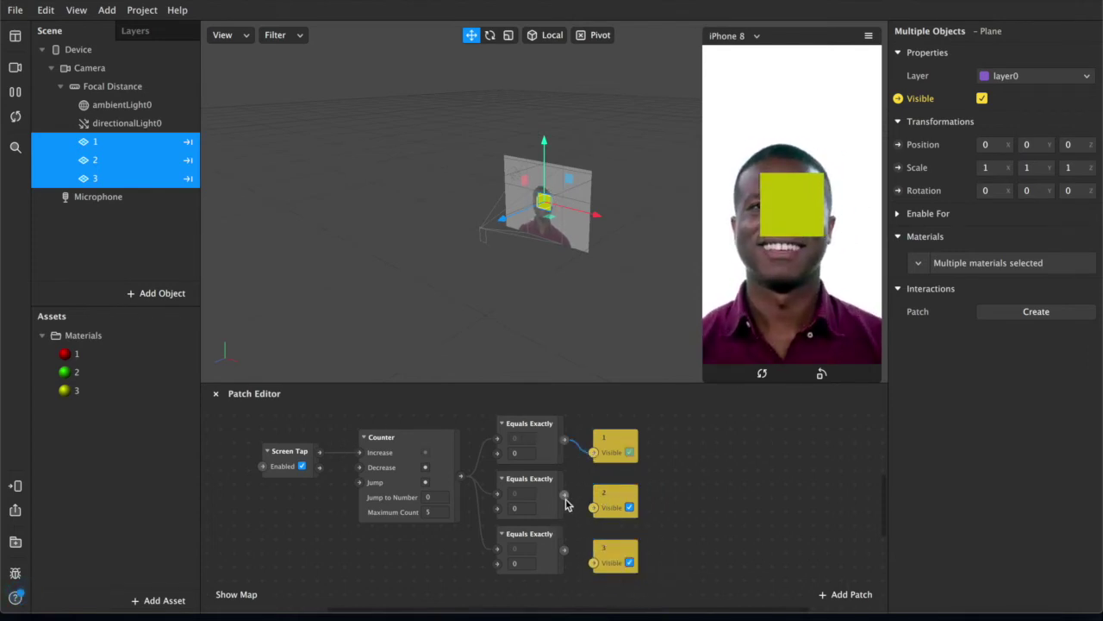
{"action": "left_click_drag", "start_coordinate": [597, 513], "coordinate": [594, 508]}
{"action": "left_click_drag", "start_coordinate": [564, 550], "coordinate": [586, 565]}
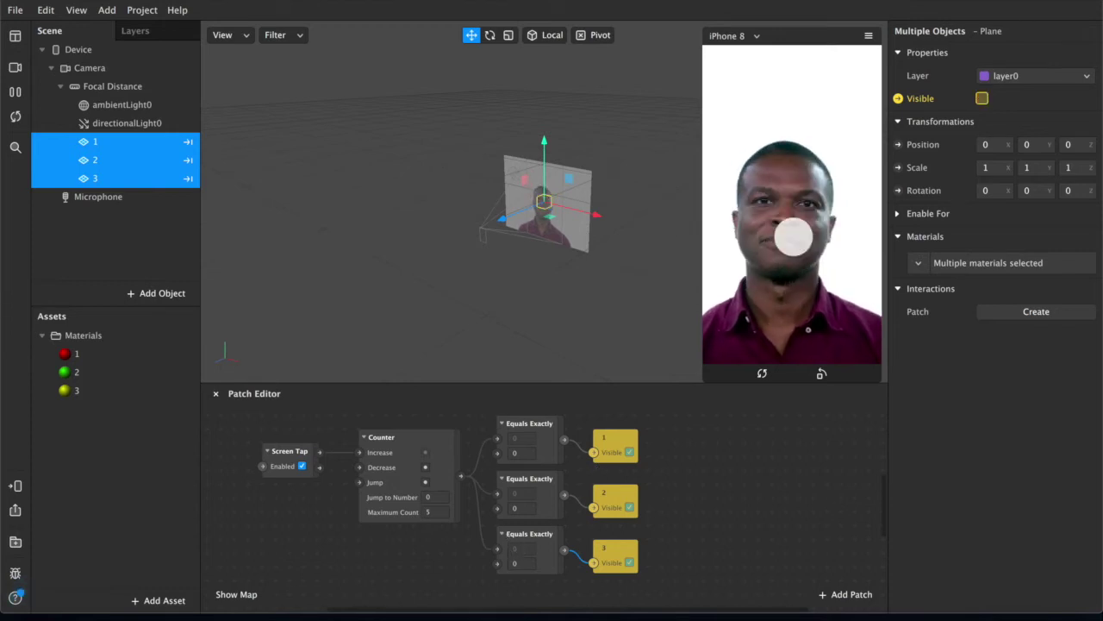
{"action": "left_click", "coordinate": [797, 258]}
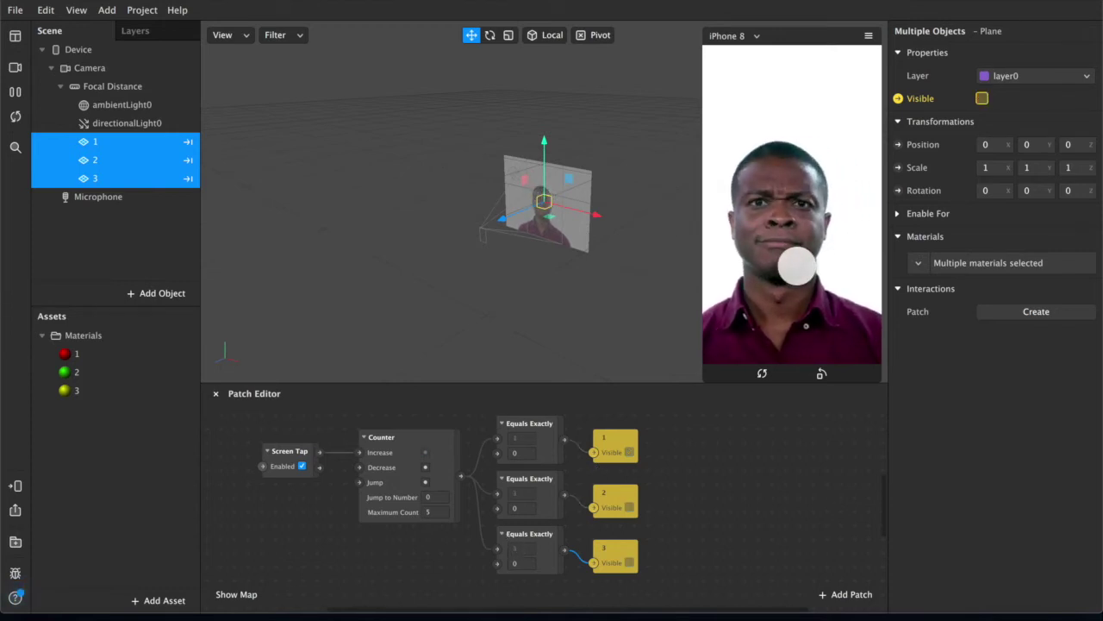
- Tap the preview again and watch all three planes' Visible inputs change together
{"action": "left_click", "coordinate": [796, 264]}
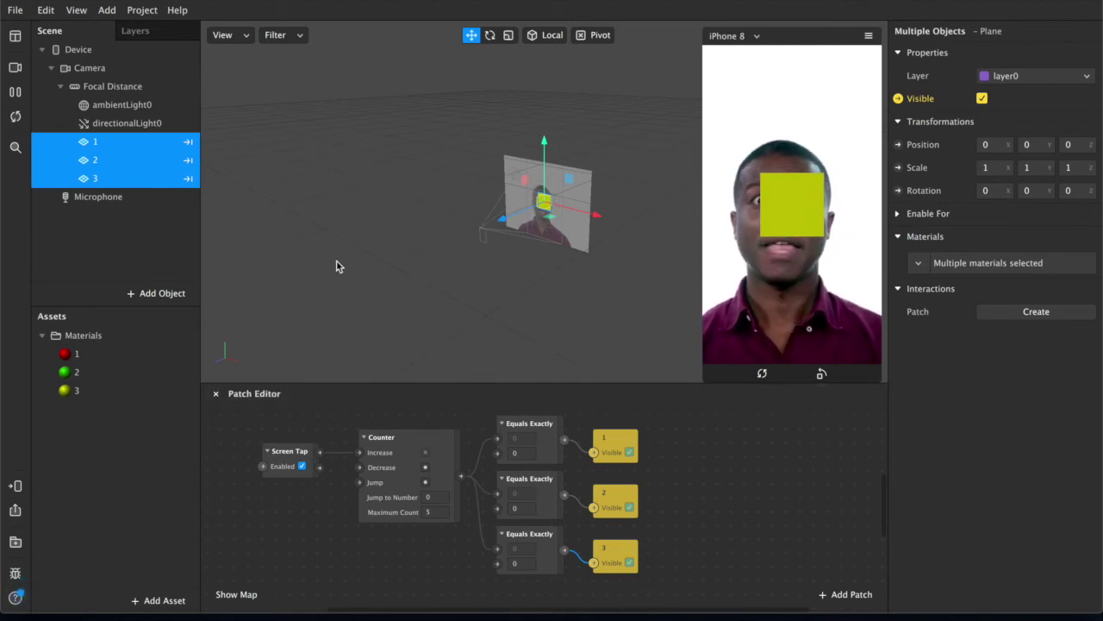
- Set the Equals Exactly comparison values to 0, 1 and 2
{"action": "left_click", "coordinate": [521, 452]}
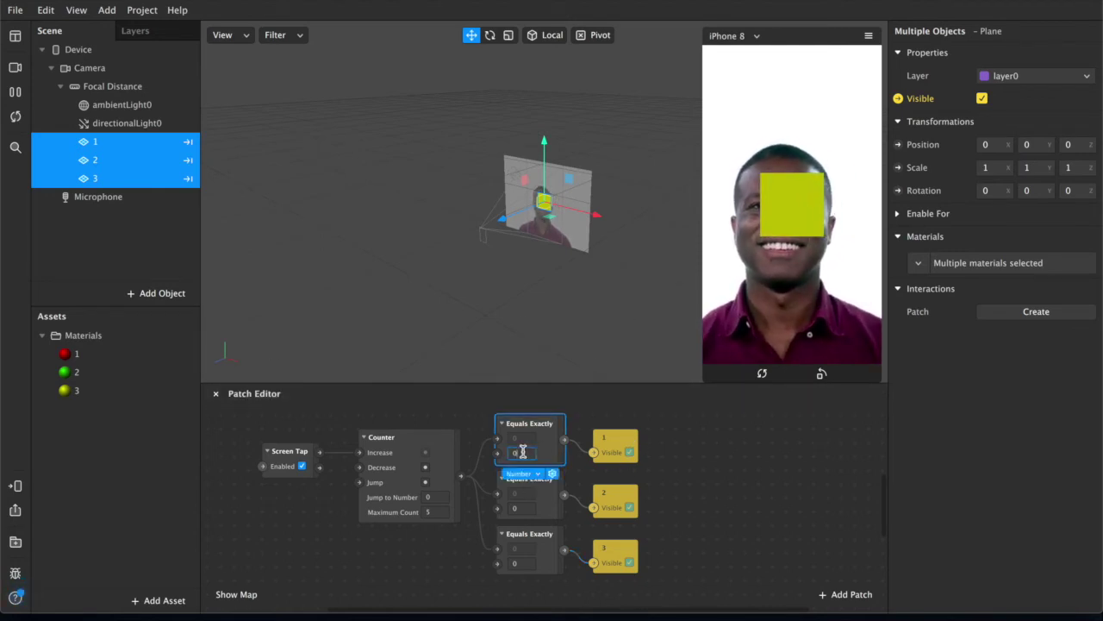
{"action": "left_click", "coordinate": [528, 508]}
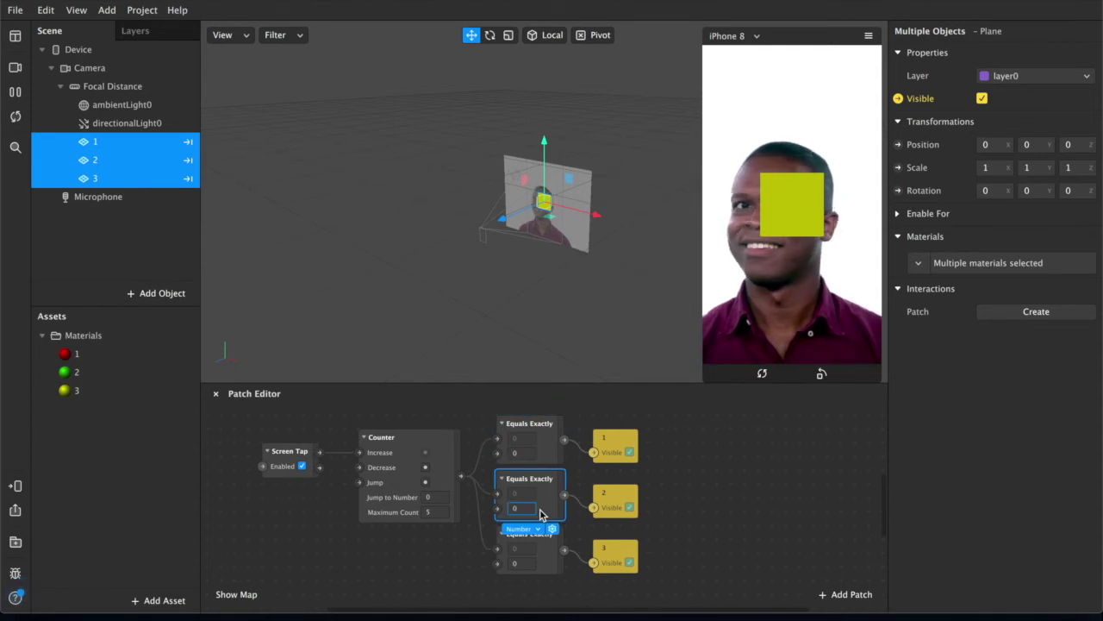
{"action": "type", "text": "1"}
{"action": "left_click", "coordinate": [525, 562]}
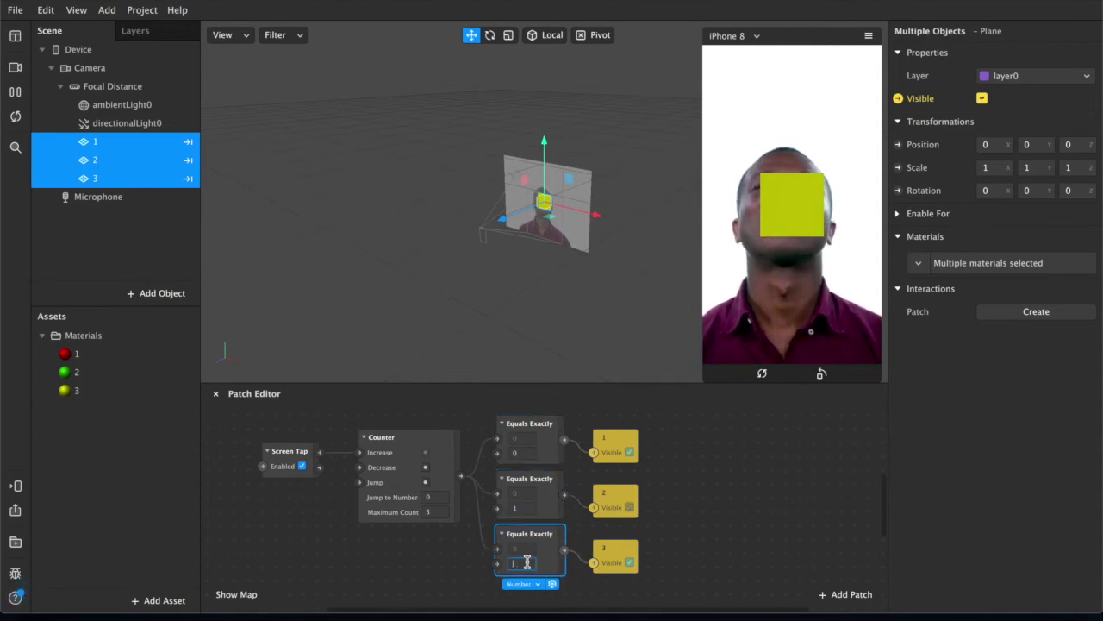
{"action": "type", "text": "2"}
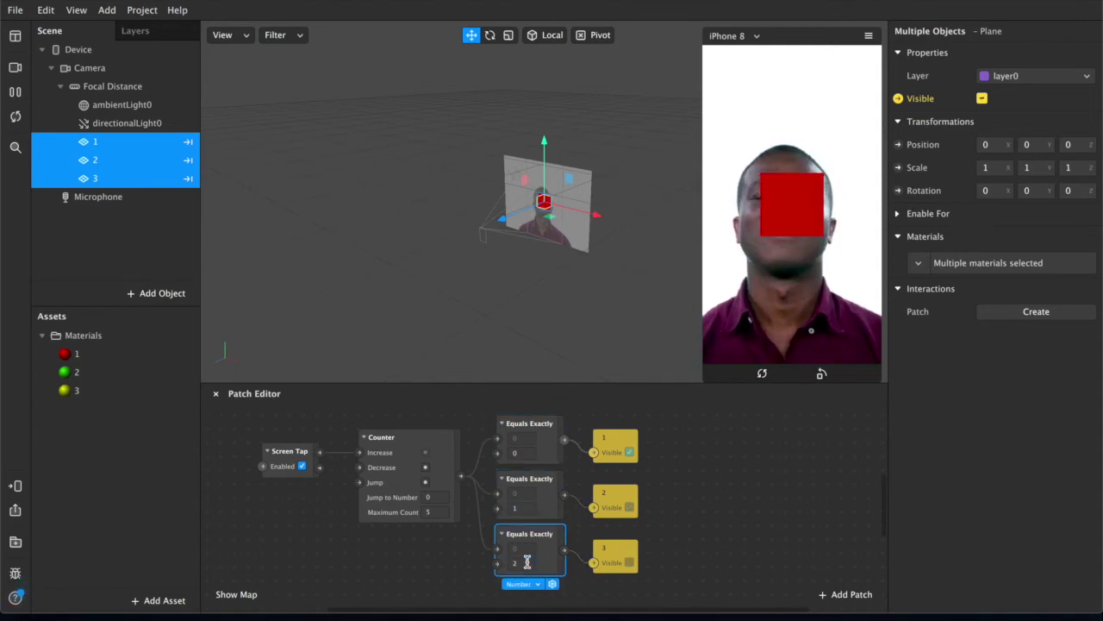
- Set the Counter's Maximum Count to 3
{"action": "left_click", "coordinate": [440, 512]}
{"action": "type", "text": "3"}
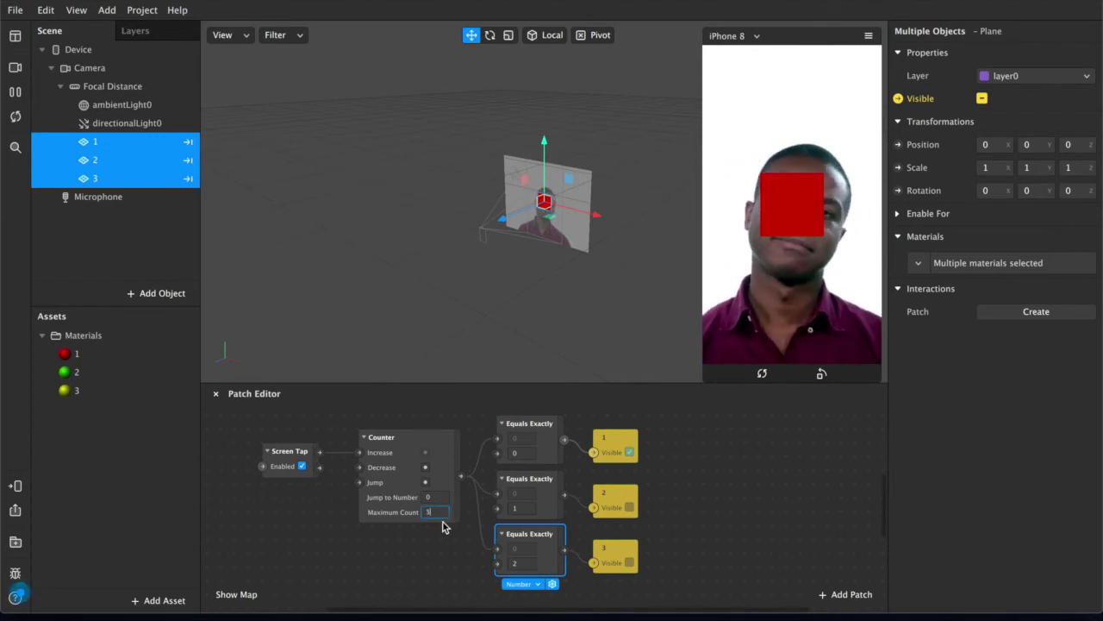
{"action": "key", "text": "Return"}
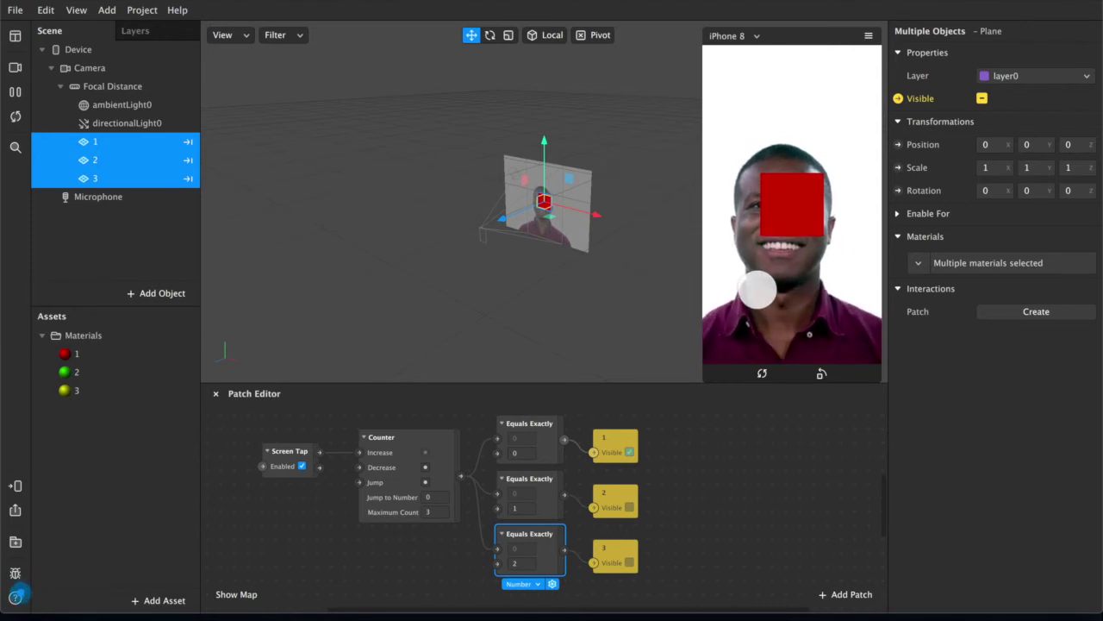
- Tap the preview repeatedly to cycle the square through green, yellow and back to red
{"action": "left_click", "coordinate": [758, 289]}
{"action": "left_click", "coordinate": [757, 289]}
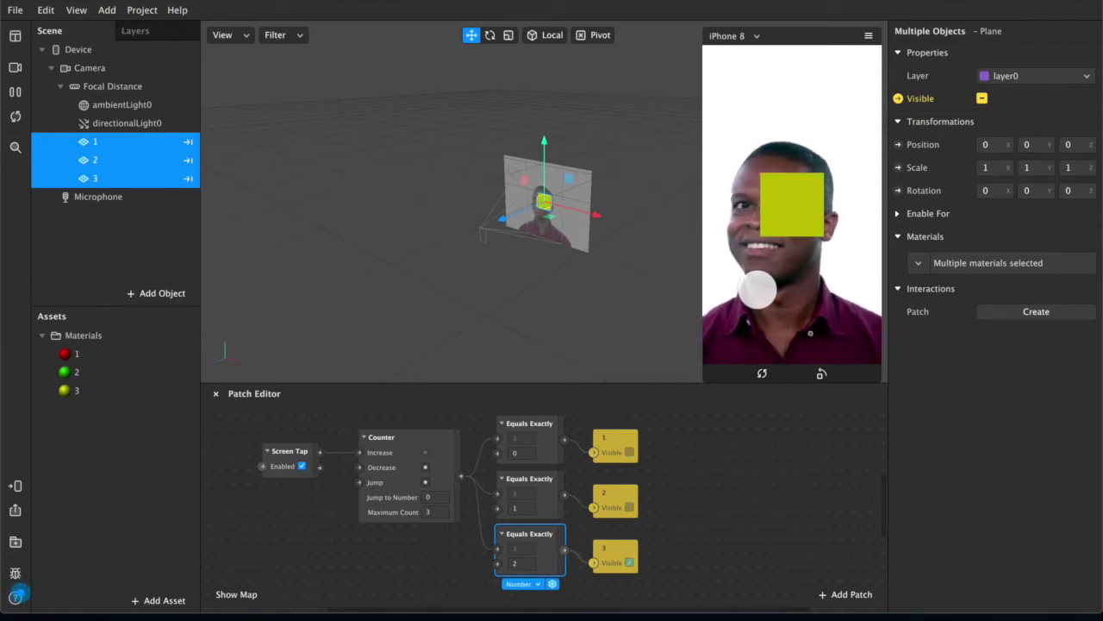
{"action": "left_click", "coordinate": [758, 290]}
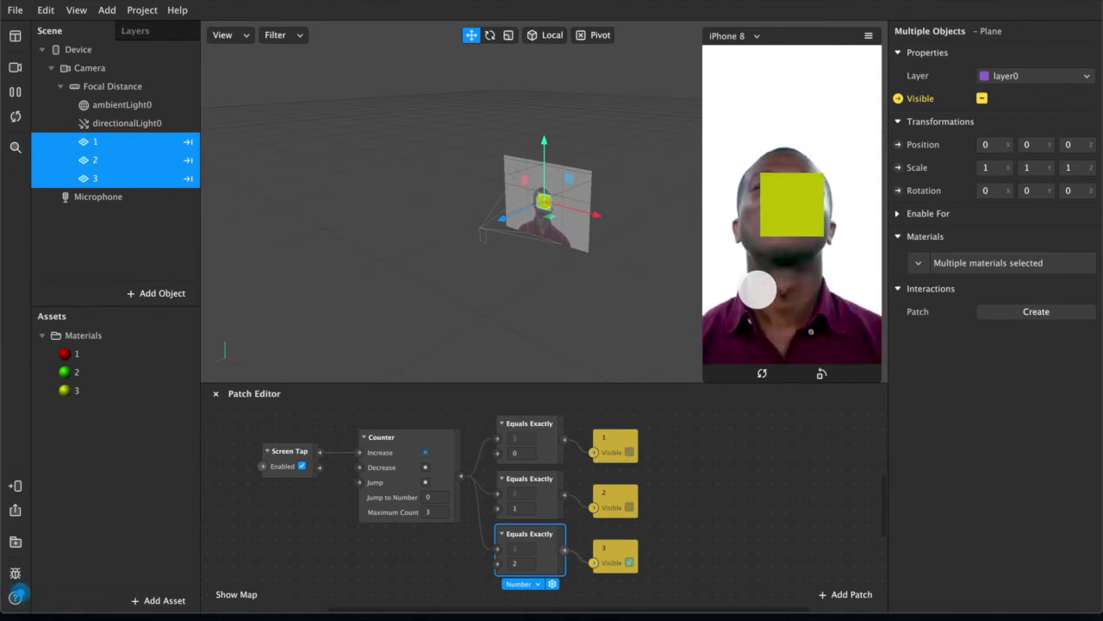
{"action": "left_click", "coordinate": [758, 289]}
{"action": "left_click", "coordinate": [758, 289]}
{"action": "left_click", "coordinate": [757, 289]}
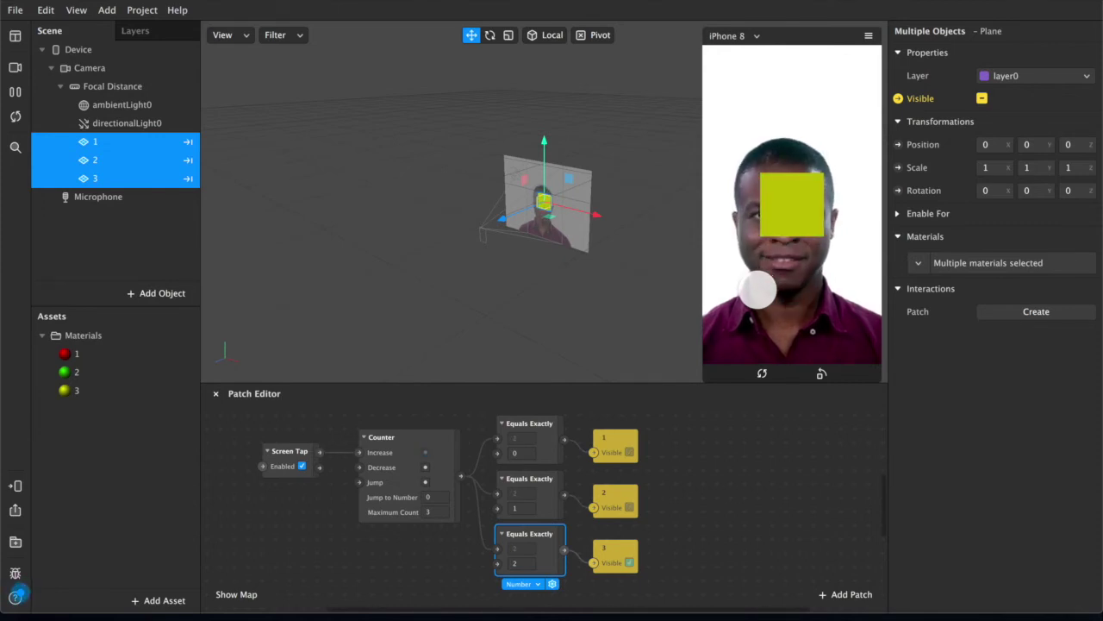
{"action": "left_click", "coordinate": [758, 289]}
{"action": "left_click", "coordinate": [758, 289]}
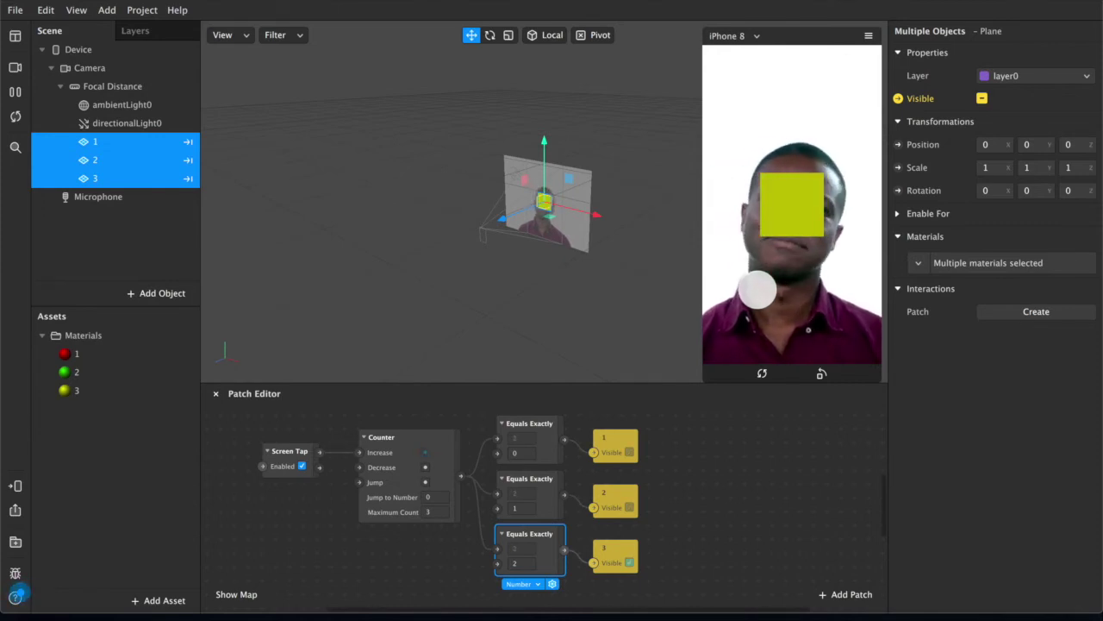
{"action": "left_click", "coordinate": [758, 290]}
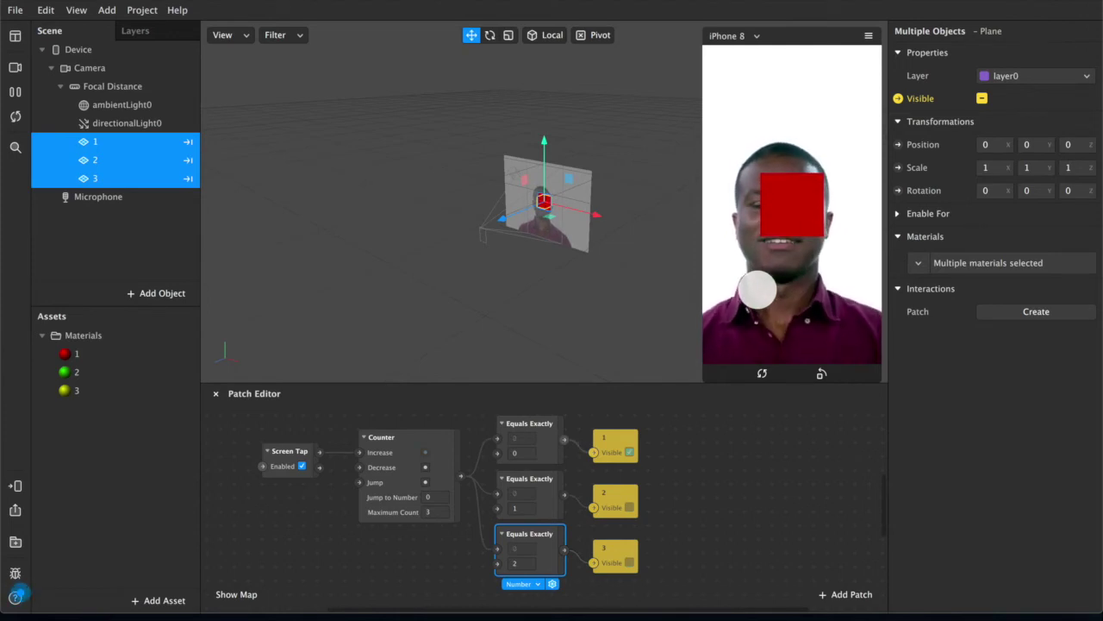
{"action": "left_click", "coordinate": [768, 287]}
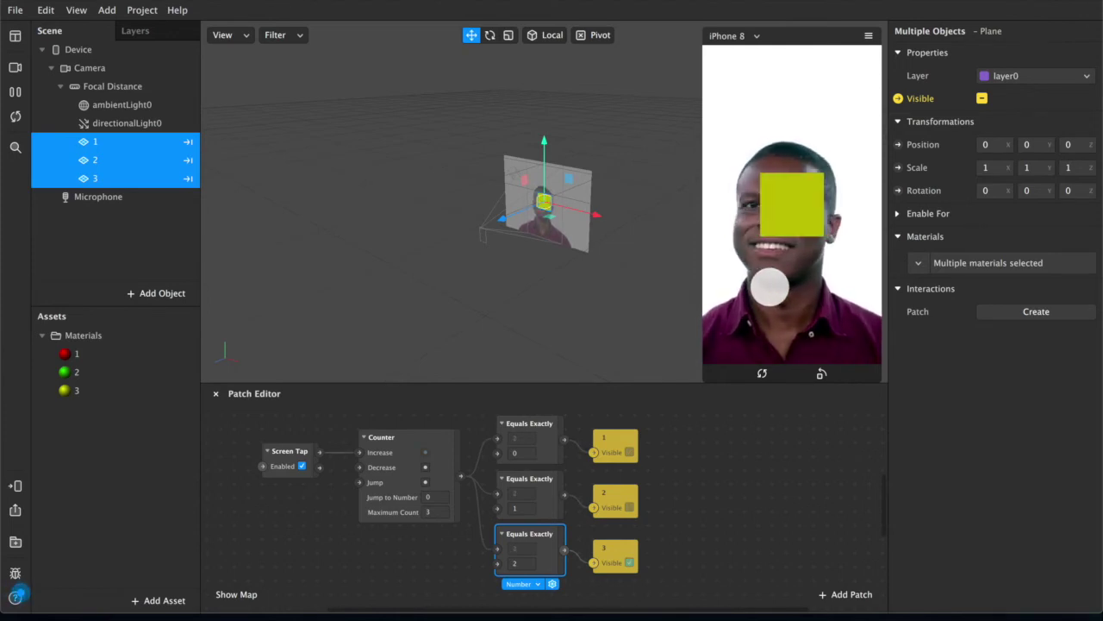
{"action": "left_click", "coordinate": [768, 285]}
{"action": "left_click", "coordinate": [768, 284]}
{"action": "left_click", "coordinate": [768, 285]}
{"action": "left_click", "coordinate": [731, 333]}
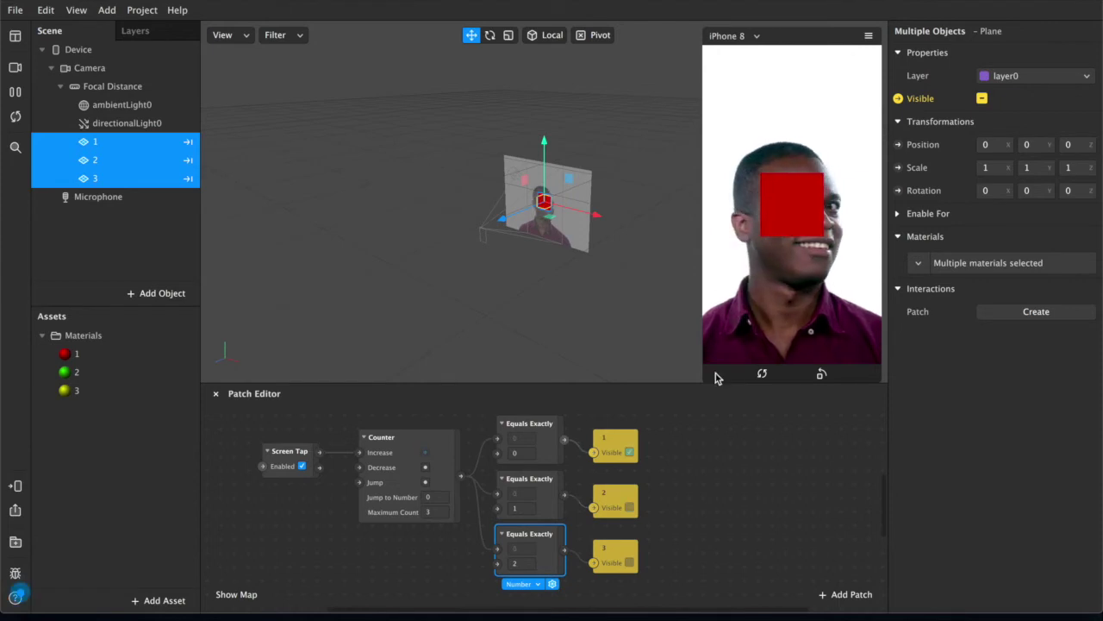
- Enlarge the simulator preview and clear the patch and plane selections
{"action": "mouse_move", "coordinate": [715, 378]}
{"action": "left_mouse_down"}
{"action": "mouse_move", "coordinate": [655, 433]}
{"action": "mouse_move", "coordinate": [716, 387]}
{"action": "left_mouse_up"}
{"action": "scroll", "coordinate": [615, 541], "scroll_direction": "down", "scroll_amount": 2}
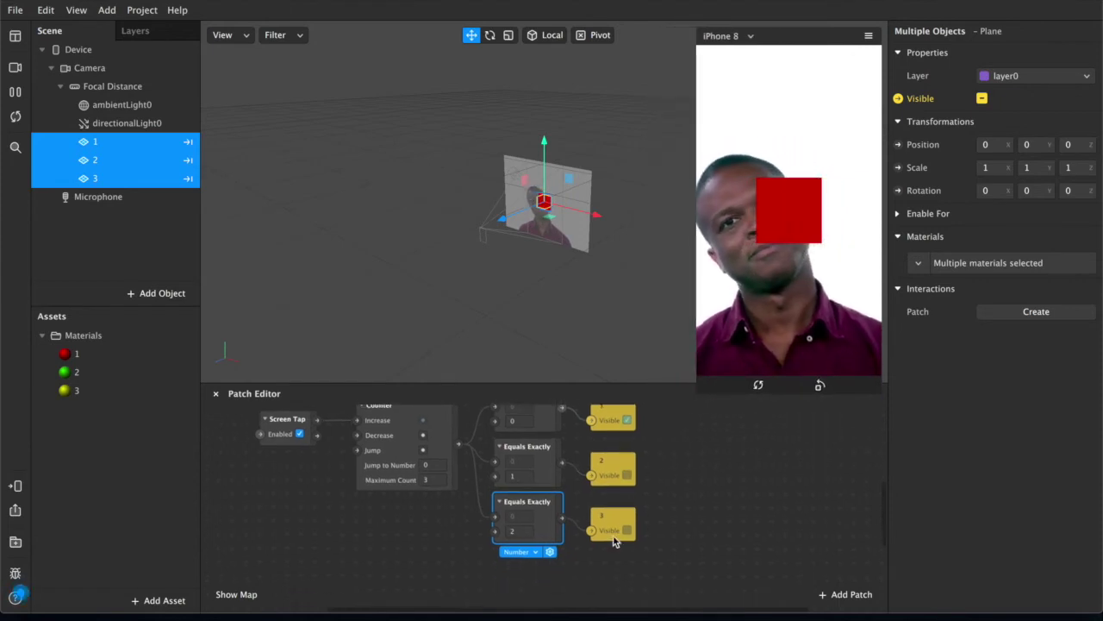
{"action": "left_click", "coordinate": [586, 495]}
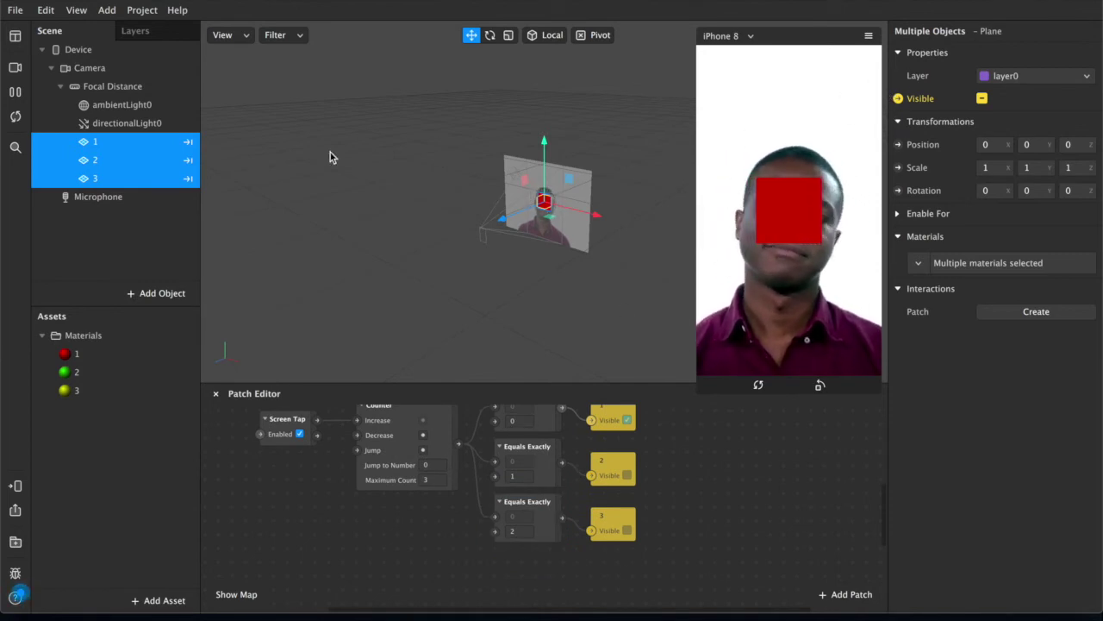
{"action": "left_click", "coordinate": [97, 89]}
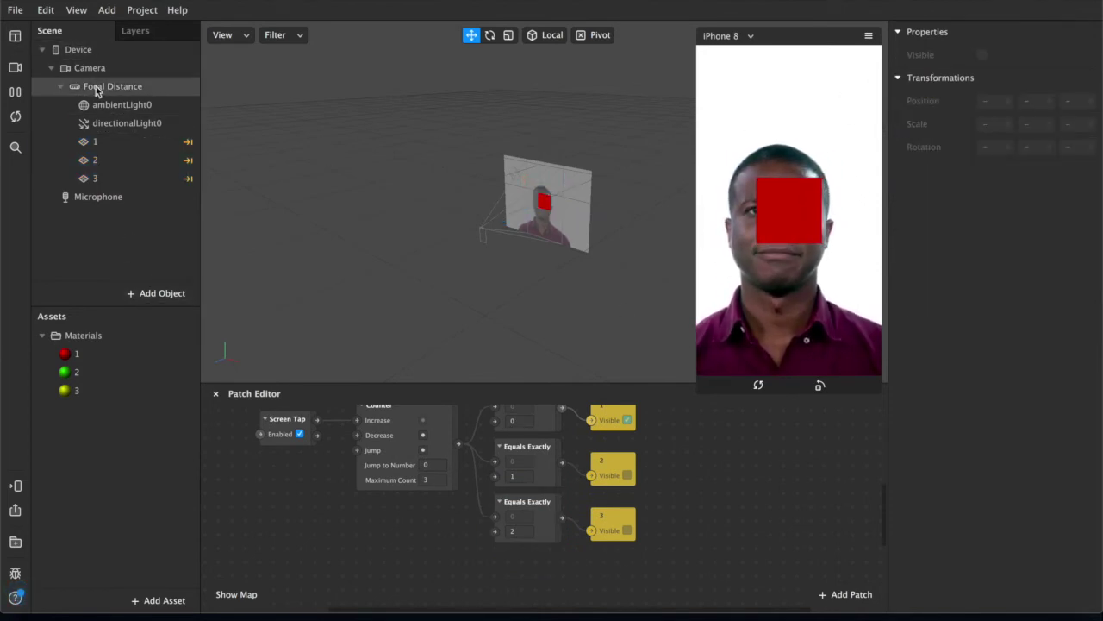
- Create Device custom instruction patches (Runtime, Less Than, Instruction) shown on opening
{"action": "left_click", "coordinate": [67, 50]}
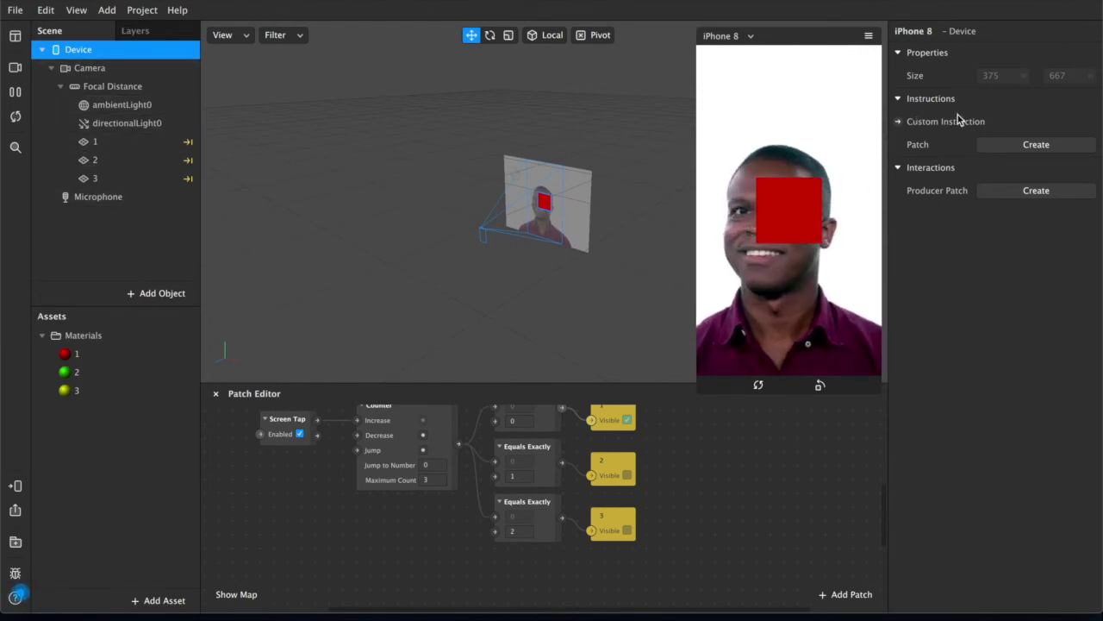
{"action": "left_click", "coordinate": [1034, 144]}
{"action": "left_click", "coordinate": [1009, 183]}
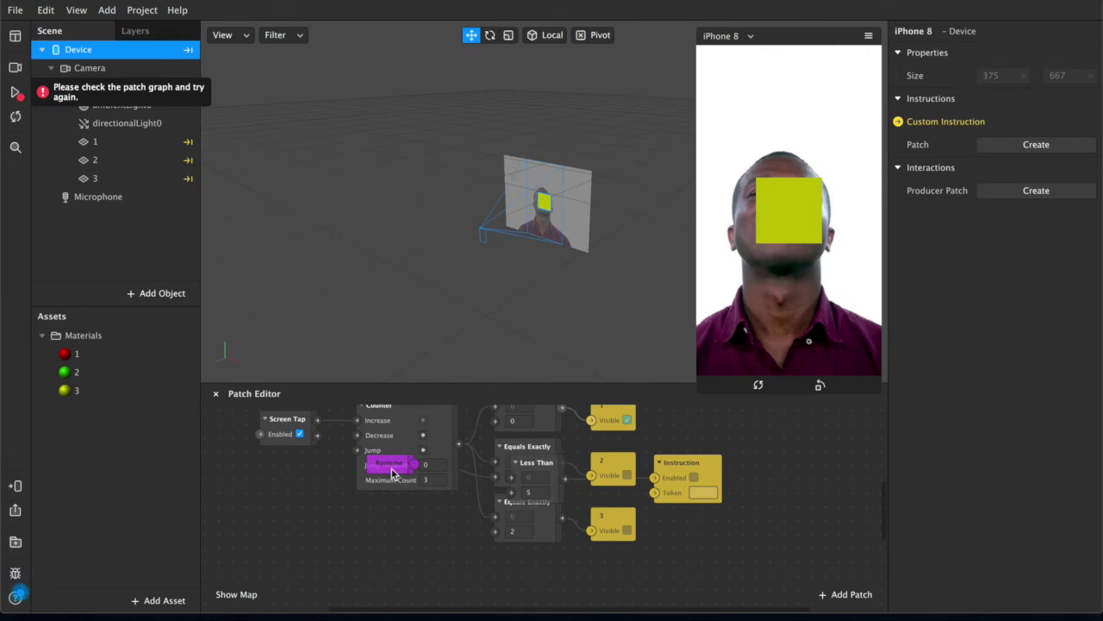
- Line up the Runtime, Less Than and Instruction patches in a row below the tap logic
{"action": "left_click_drag", "start_coordinate": [392, 471], "coordinate": [314, 552]}
{"action": "left_click_drag", "start_coordinate": [534, 463], "coordinate": [395, 530]}
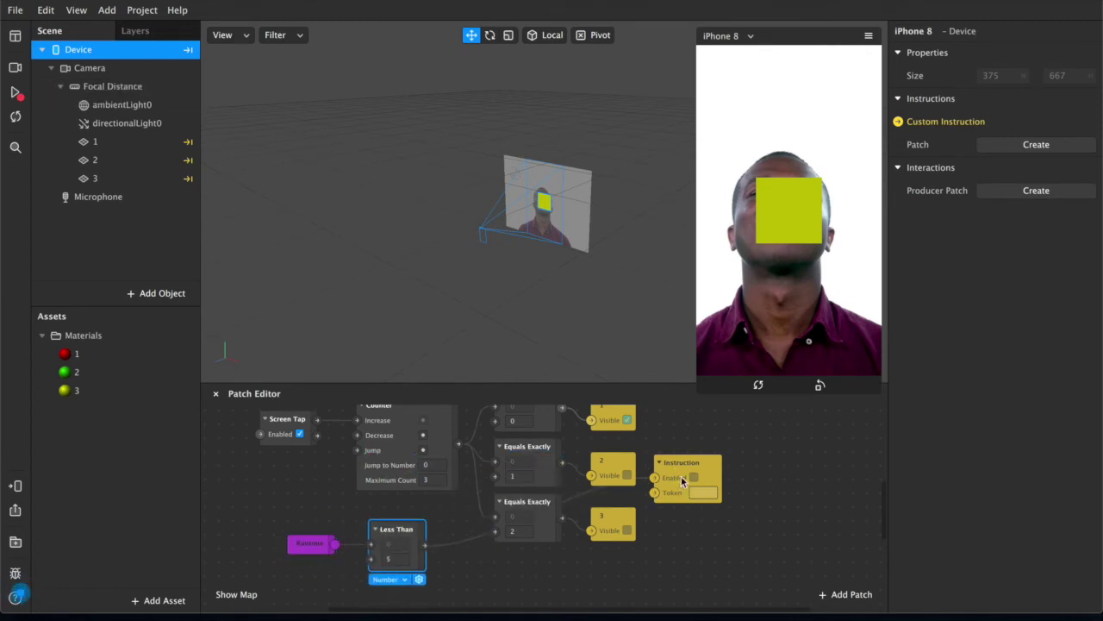
{"action": "left_click_drag", "start_coordinate": [682, 481], "coordinate": [466, 562]}
{"action": "left_click_drag", "start_coordinate": [291, 544], "coordinate": [248, 517]}
{"action": "left_click_drag", "start_coordinate": [403, 528], "coordinate": [346, 515]}
{"action": "left_click_drag", "start_coordinate": [462, 551], "coordinate": [408, 524]}
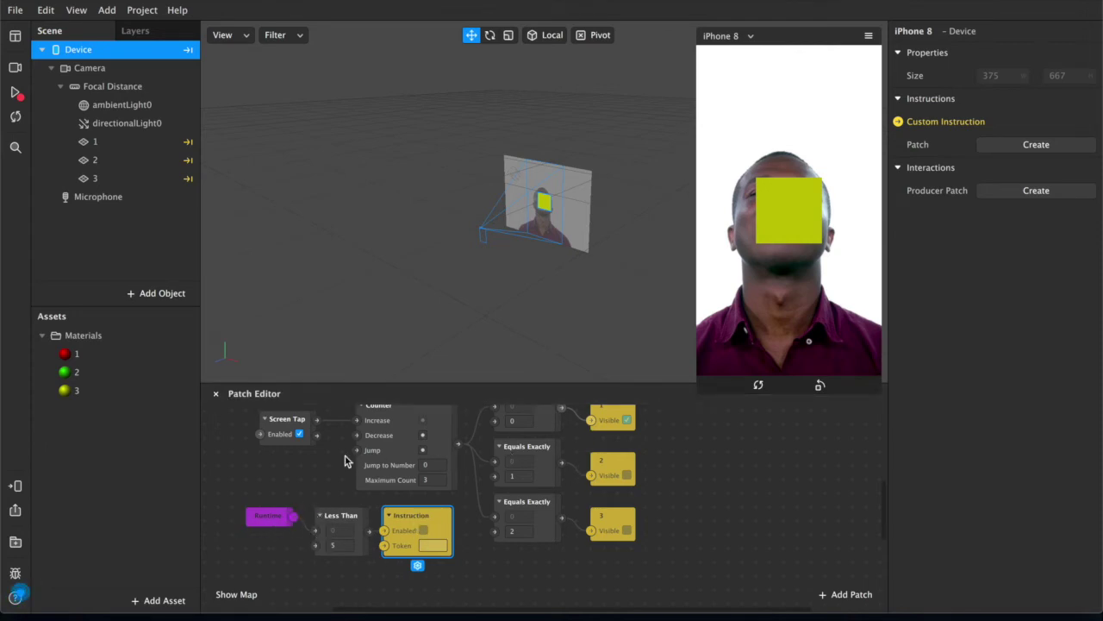
{"action": "left_click", "coordinate": [139, 10]}
- Add the 'Tap to change' custom instruction (token tap_to_change) under Capabilities > Instructions
{"action": "left_click", "coordinate": [180, 36]}
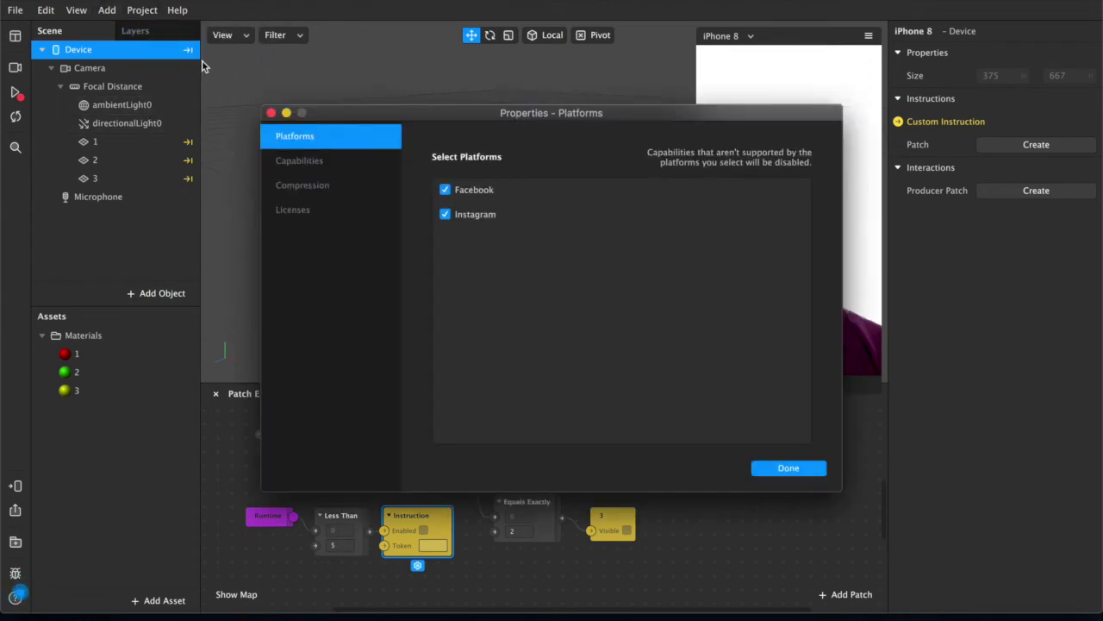
{"action": "left_click", "coordinate": [302, 164]}
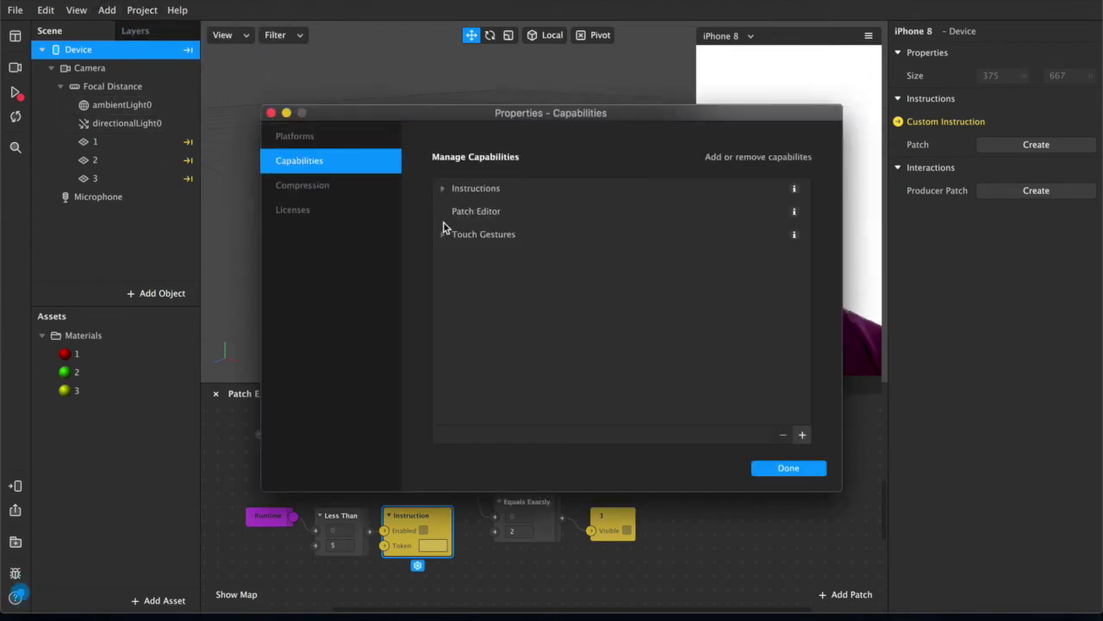
{"action": "left_click", "coordinate": [446, 194]}
{"action": "left_click", "coordinate": [444, 189]}
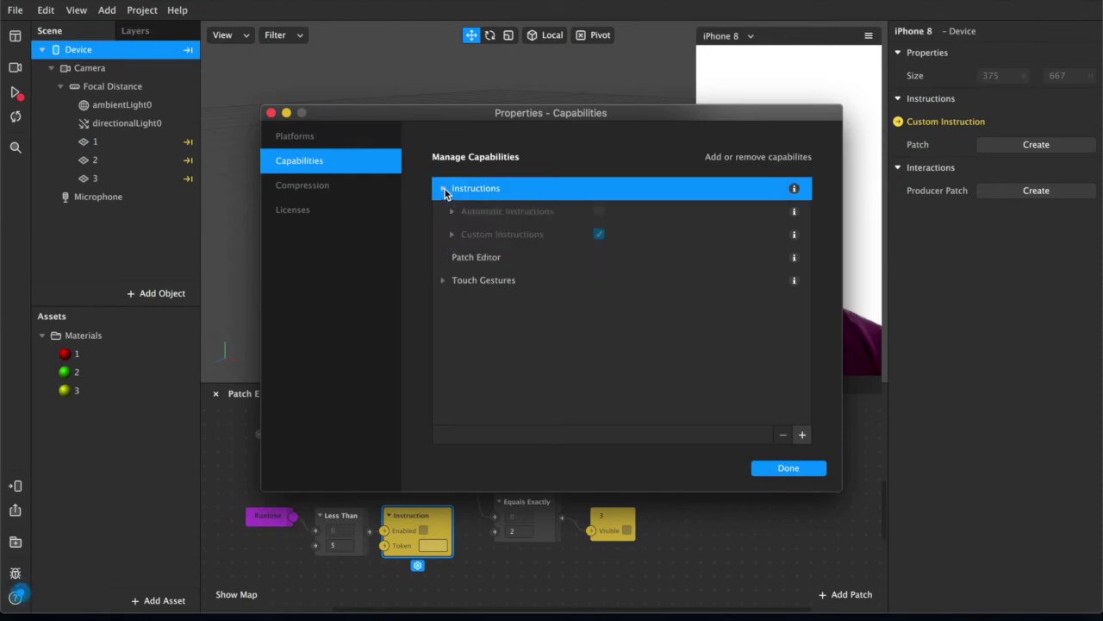
{"action": "left_click", "coordinate": [451, 234]}
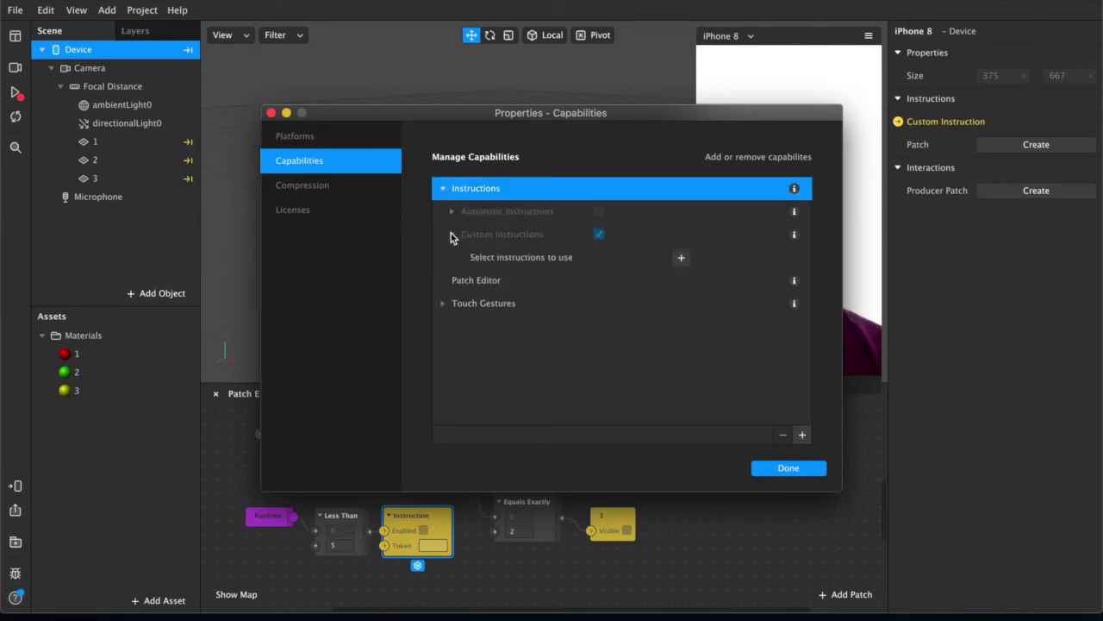
{"action": "left_click", "coordinate": [680, 257]}
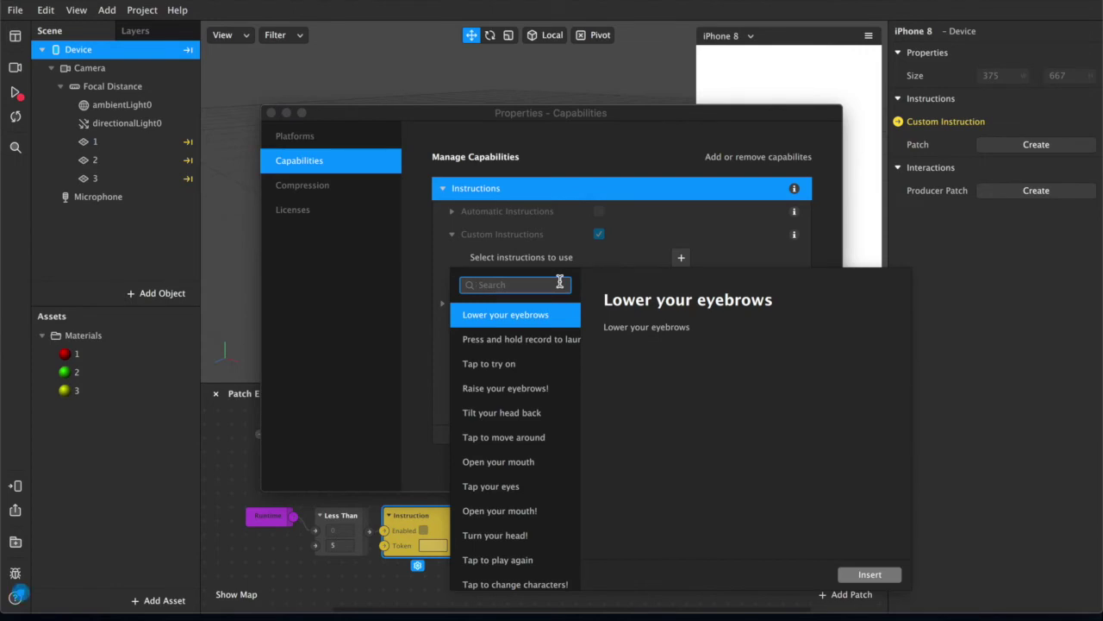
{"action": "type", "text": "tap to chan"}
{"action": "left_click", "coordinate": [528, 338]}
{"action": "left_click", "coordinate": [514, 316]}
{"action": "left_click", "coordinate": [871, 574]}
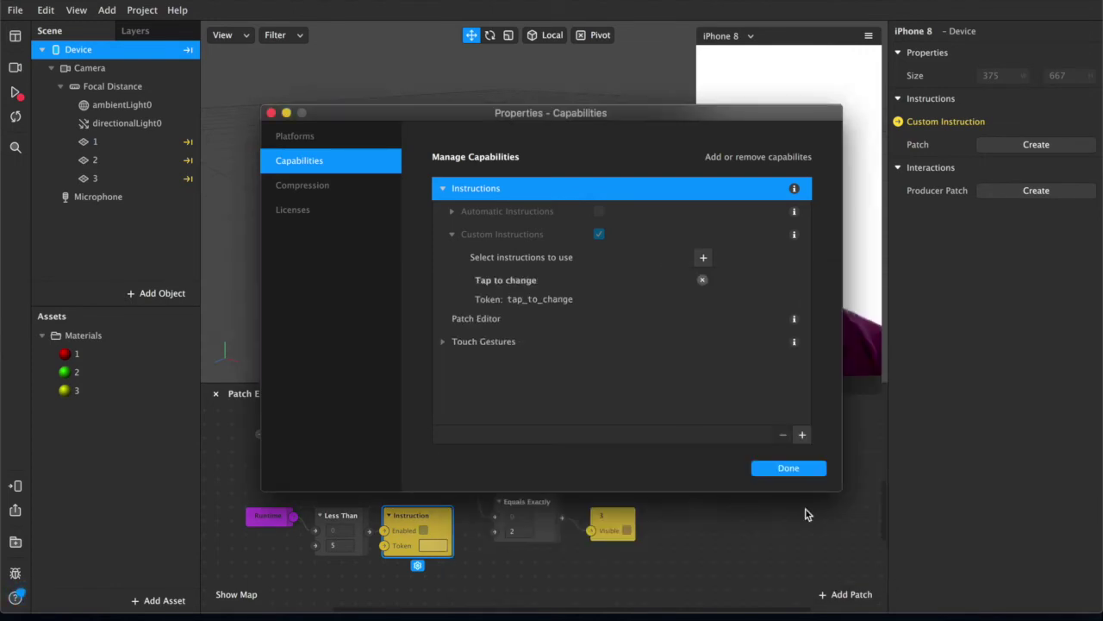
{"action": "double_click", "coordinate": [553, 301]}
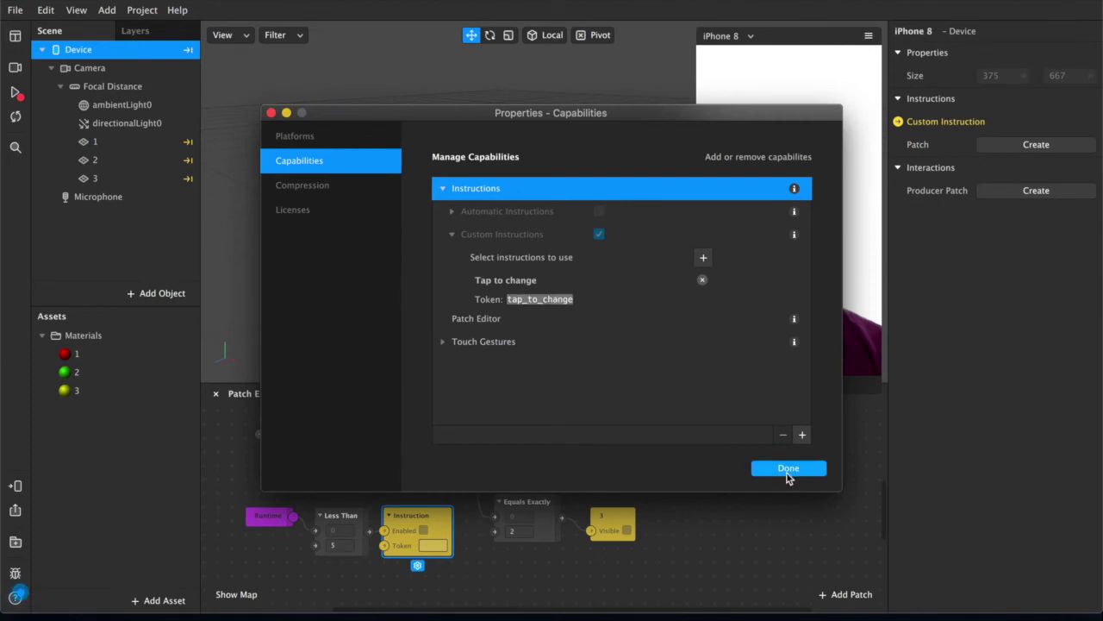
{"action": "left_click", "coordinate": [788, 473]}
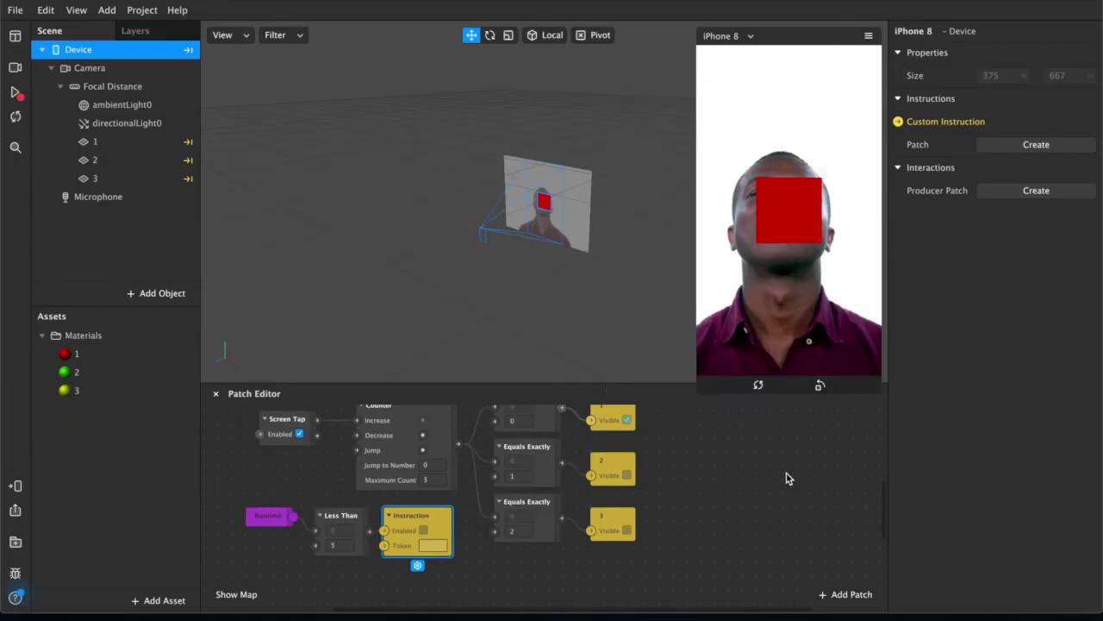
- Give the Instruction patch the tap_to_change token, play the preview and tap through red, green, yellow
{"action": "left_click", "coordinate": [437, 542]}
{"action": "left_click", "coordinate": [14, 92]}
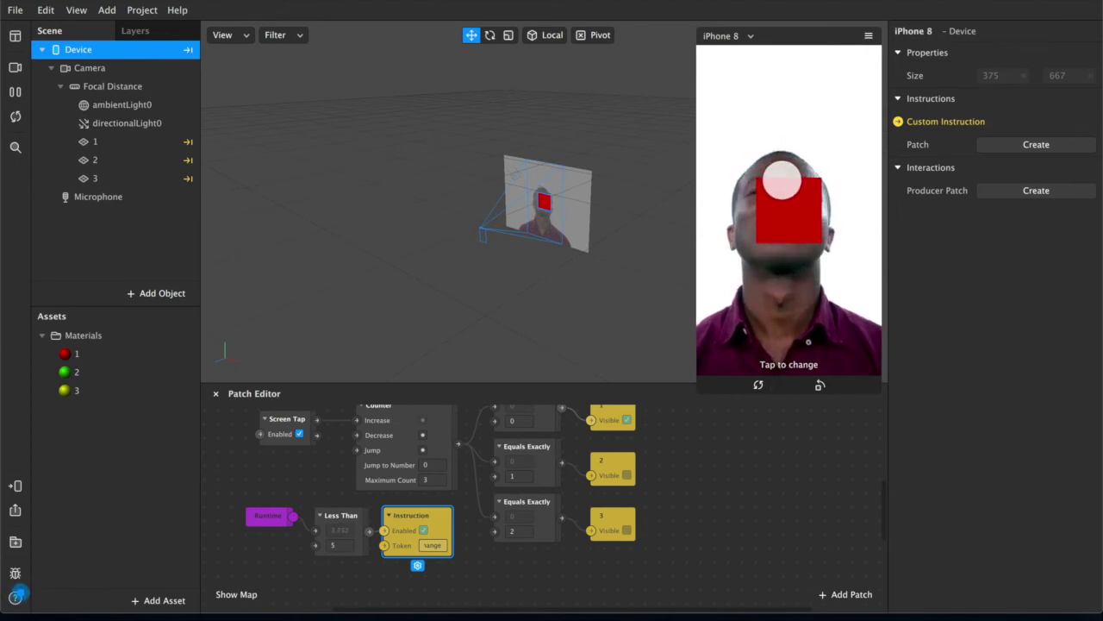
{"action": "left_click", "coordinate": [741, 147]}
{"action": "left_click", "coordinate": [742, 145]}
{"action": "left_click", "coordinate": [742, 145]}
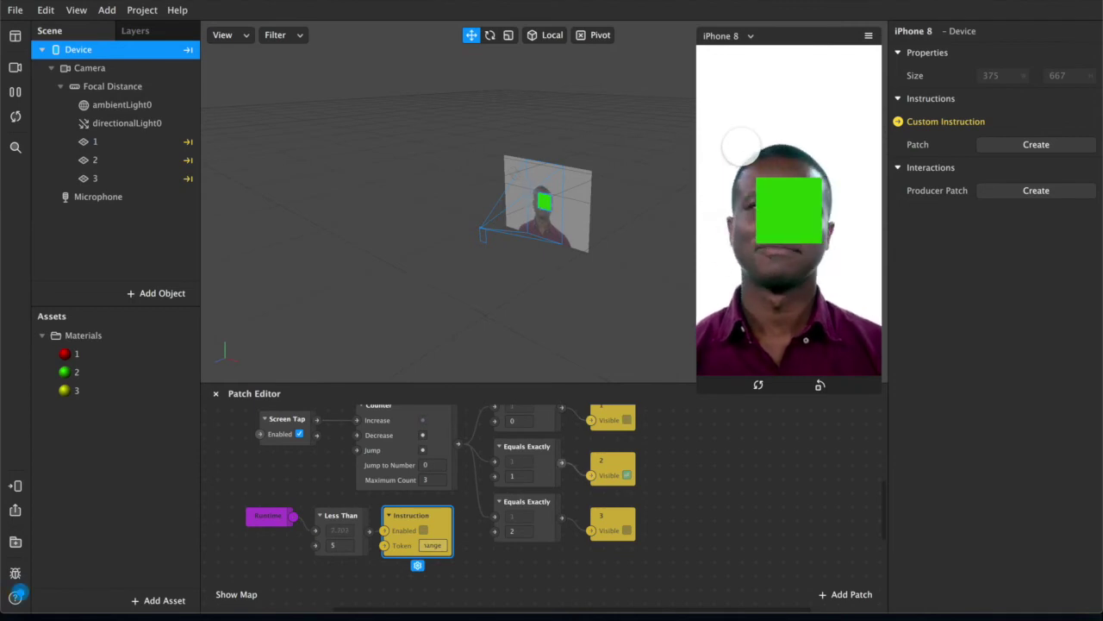
{"action": "left_click", "coordinate": [741, 146]}
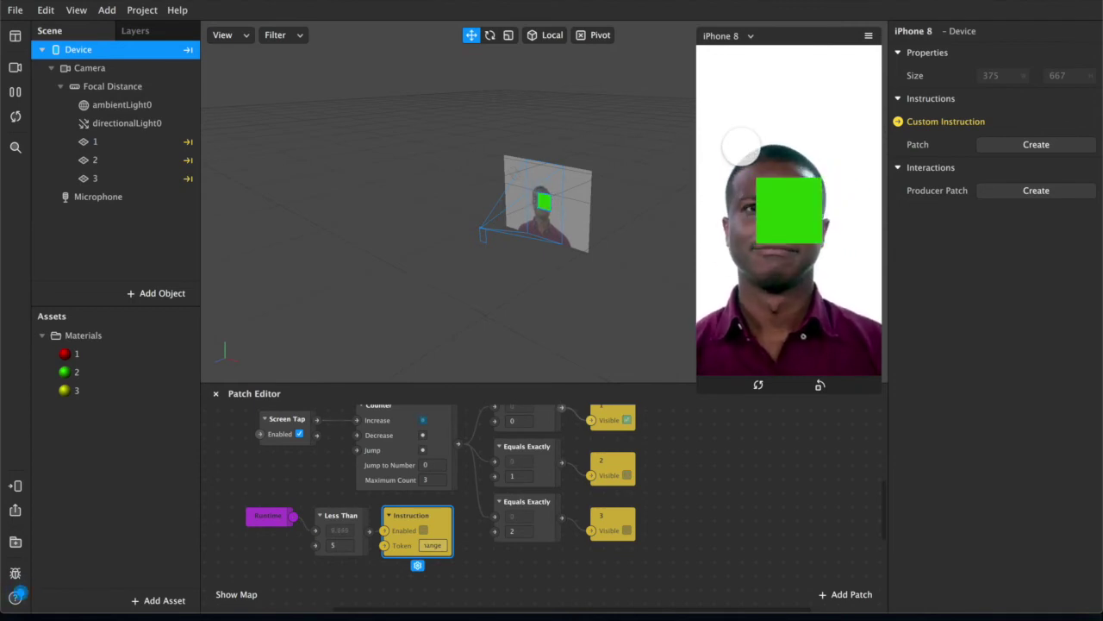
{"action": "left_click", "coordinate": [741, 146]}
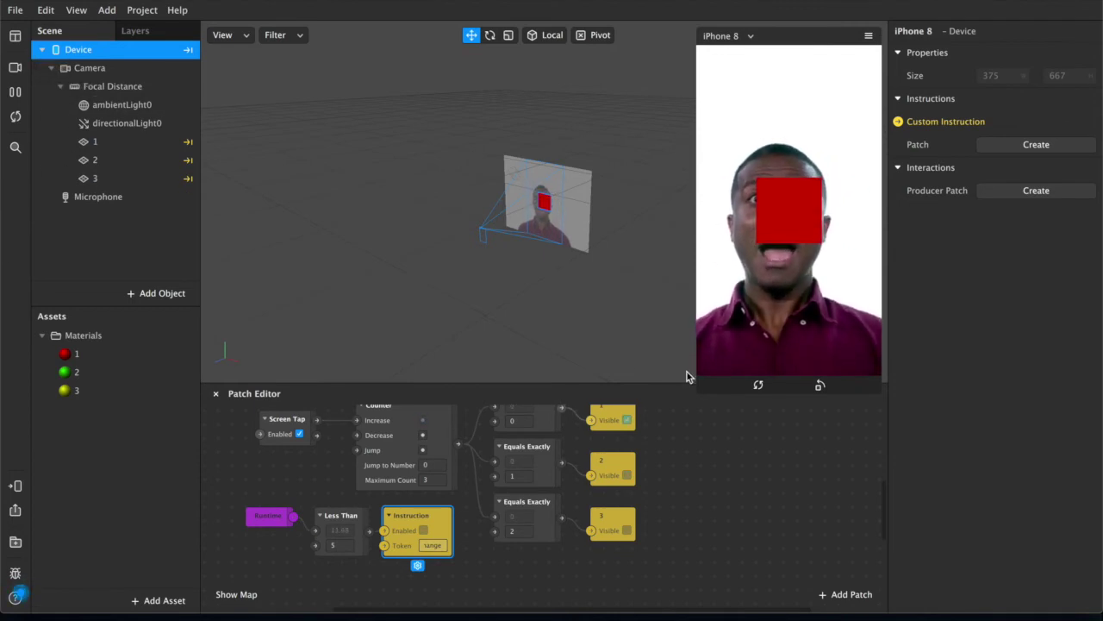
{"action": "left_click_drag", "start_coordinate": [696, 390], "coordinate": [576, 602]}
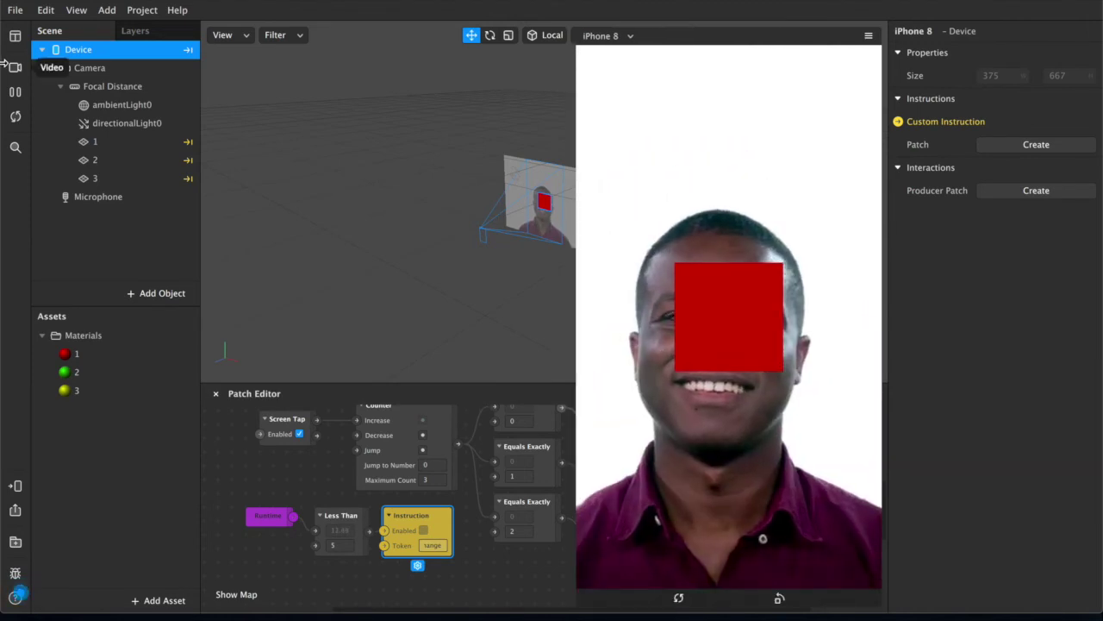
- Switch the preview camera to the FaceTime HD Camera webcam and restore the preview size
{"action": "left_click", "coordinate": [15, 66]}
{"action": "left_click", "coordinate": [62, 92]}
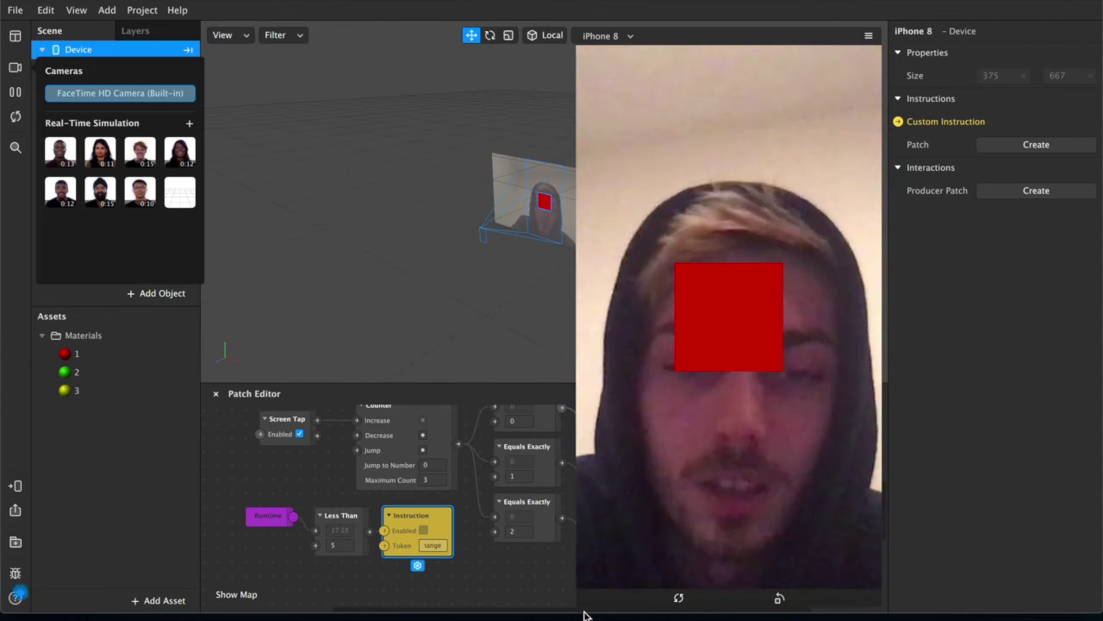
{"action": "left_click_drag", "start_coordinate": [586, 607], "coordinate": [665, 448]}
- Tap the webcam preview to cycle the square's colours, then select plane 1
{"action": "left_click", "coordinate": [752, 373]}
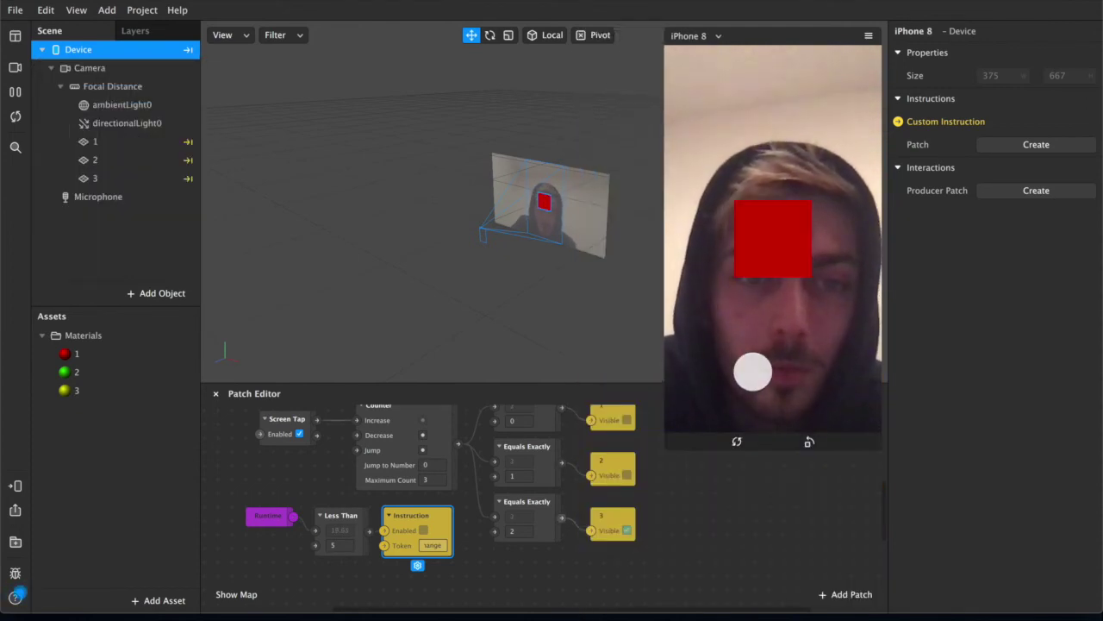
{"action": "left_click", "coordinate": [753, 372]}
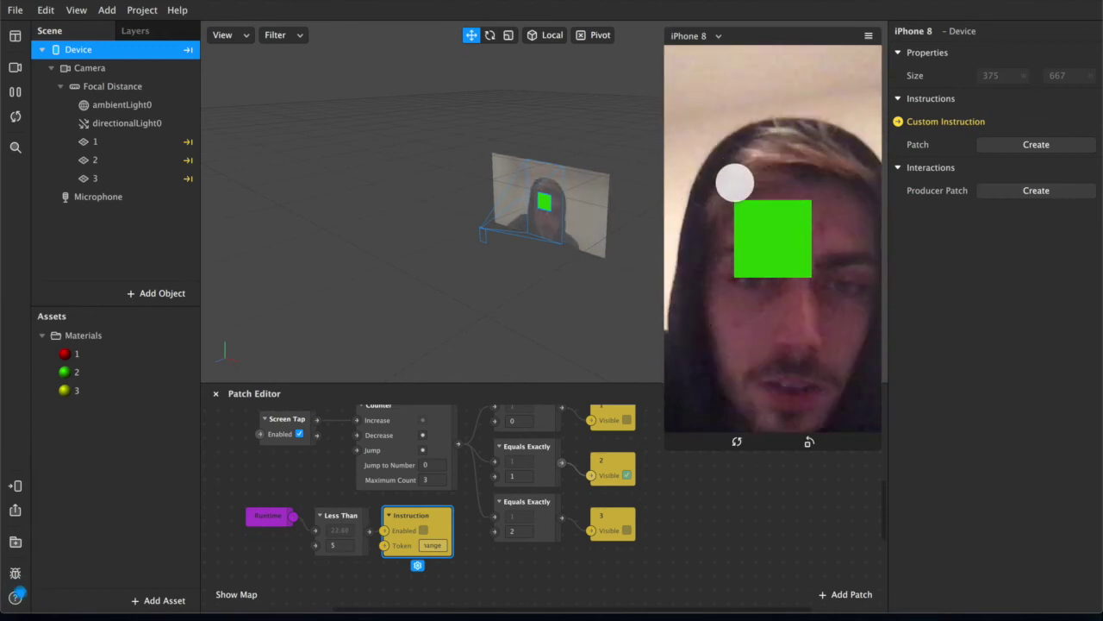
{"action": "left_click", "coordinate": [772, 326]}
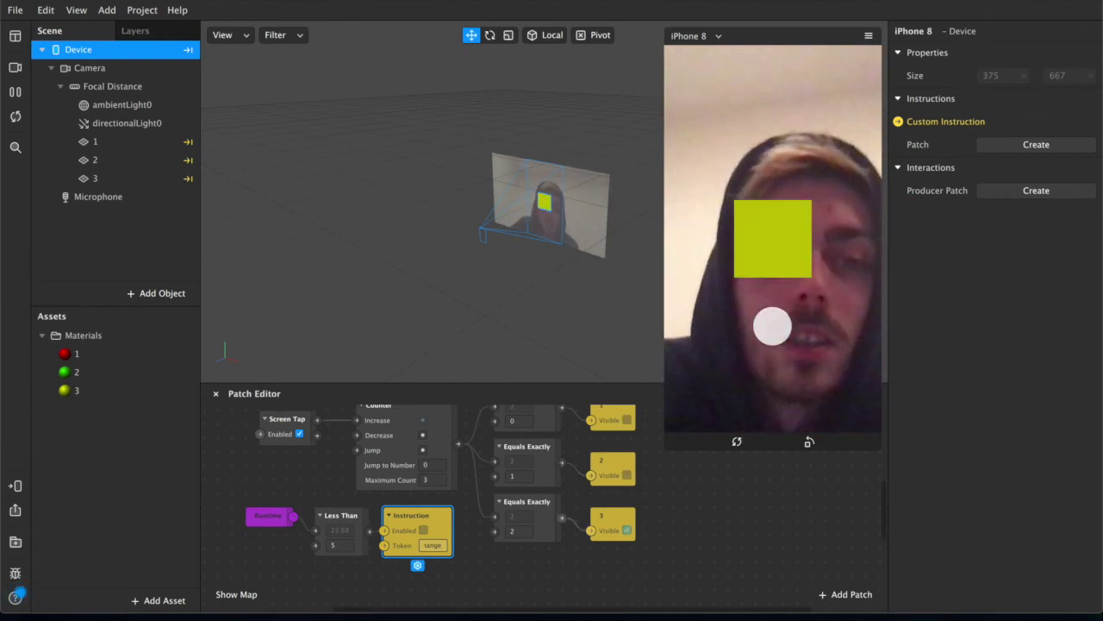
{"action": "left_click", "coordinate": [772, 325]}
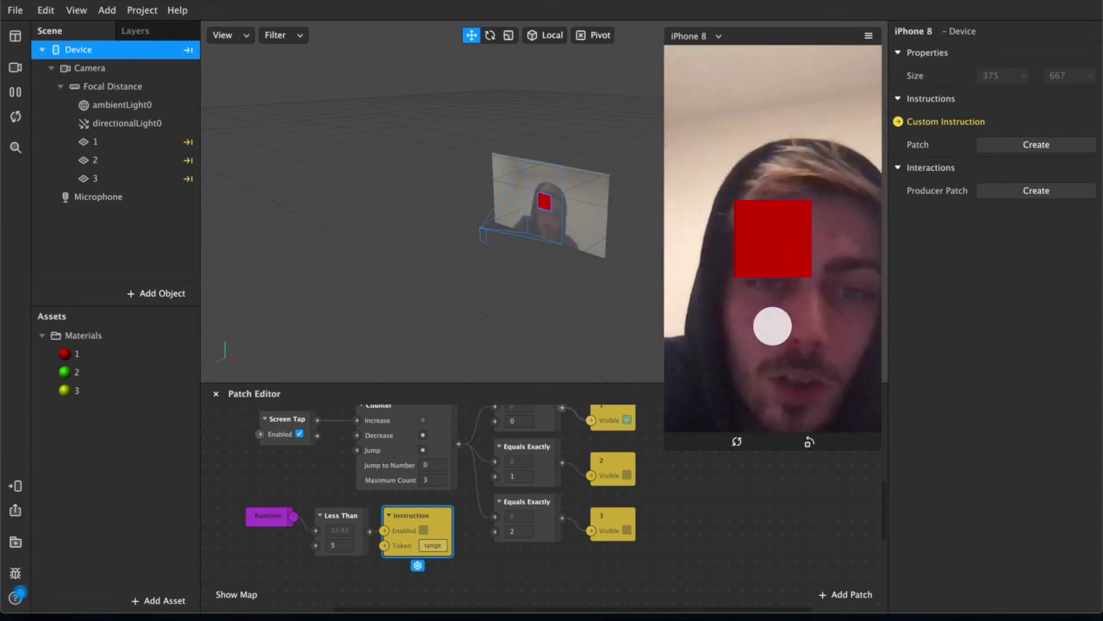
{"action": "left_click", "coordinate": [768, 316]}
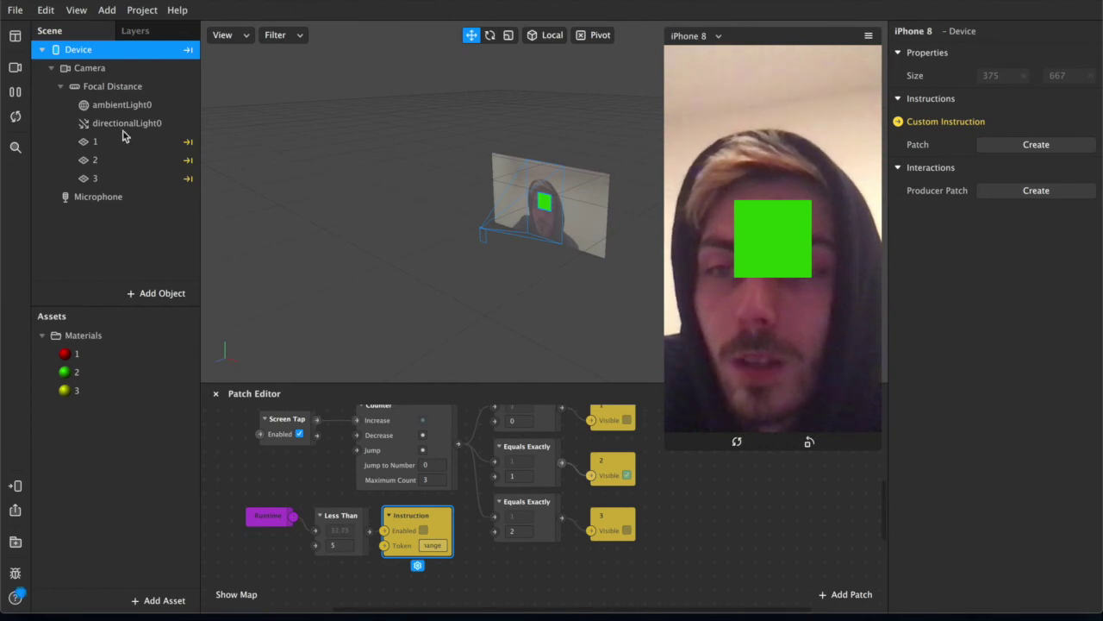
{"action": "left_click", "coordinate": [95, 141]}
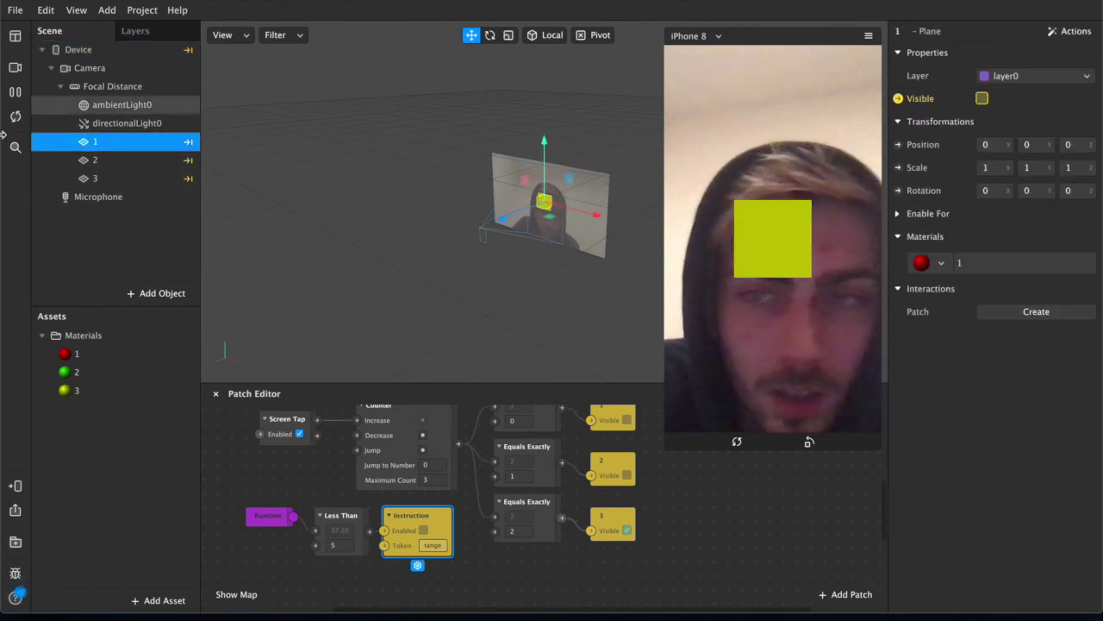
- Insert a Face Tracker and move faceTracker0 above planes 1, 2 and 3
{"action": "left_click", "coordinate": [169, 294]}
{"action": "left_click", "coordinate": [61, 375]}
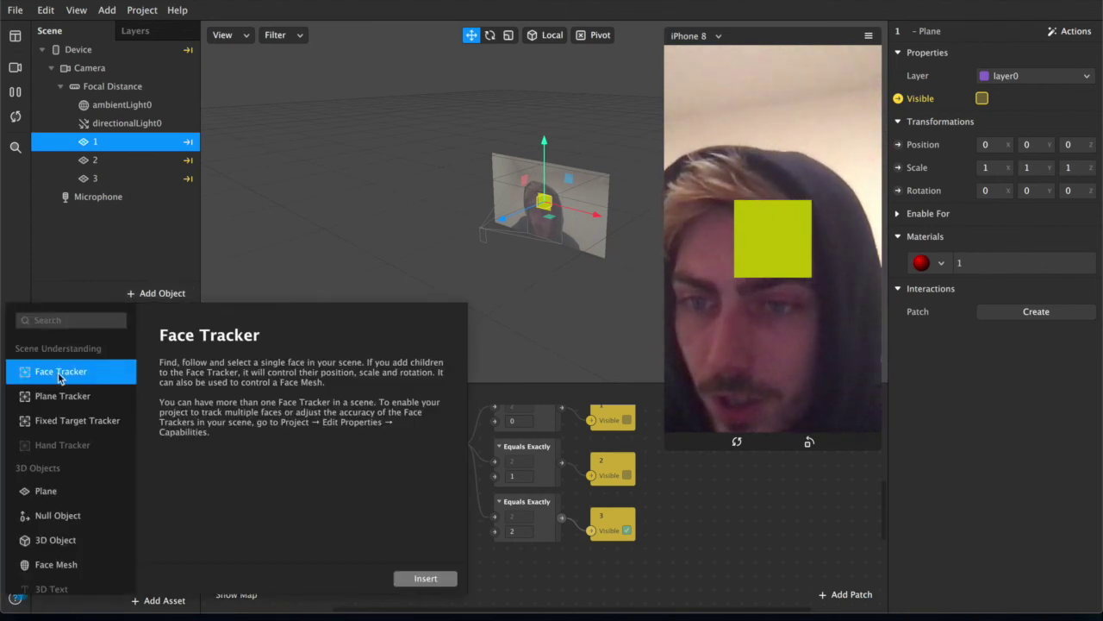
{"action": "left_click", "coordinate": [424, 576]}
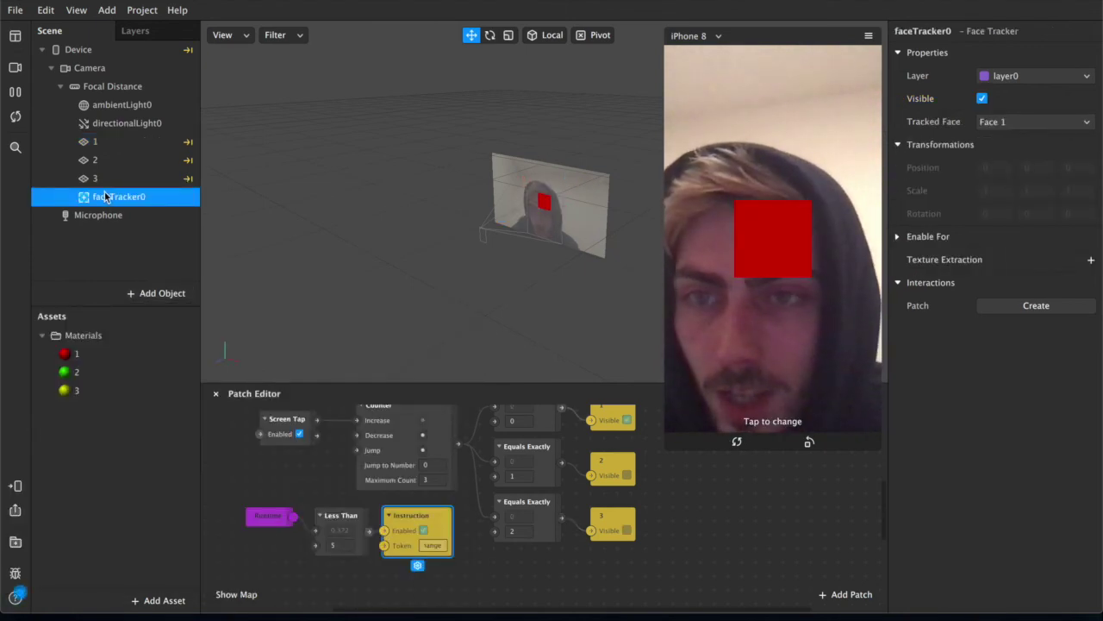
{"action": "left_click_drag", "start_coordinate": [106, 174], "coordinate": [102, 140]}
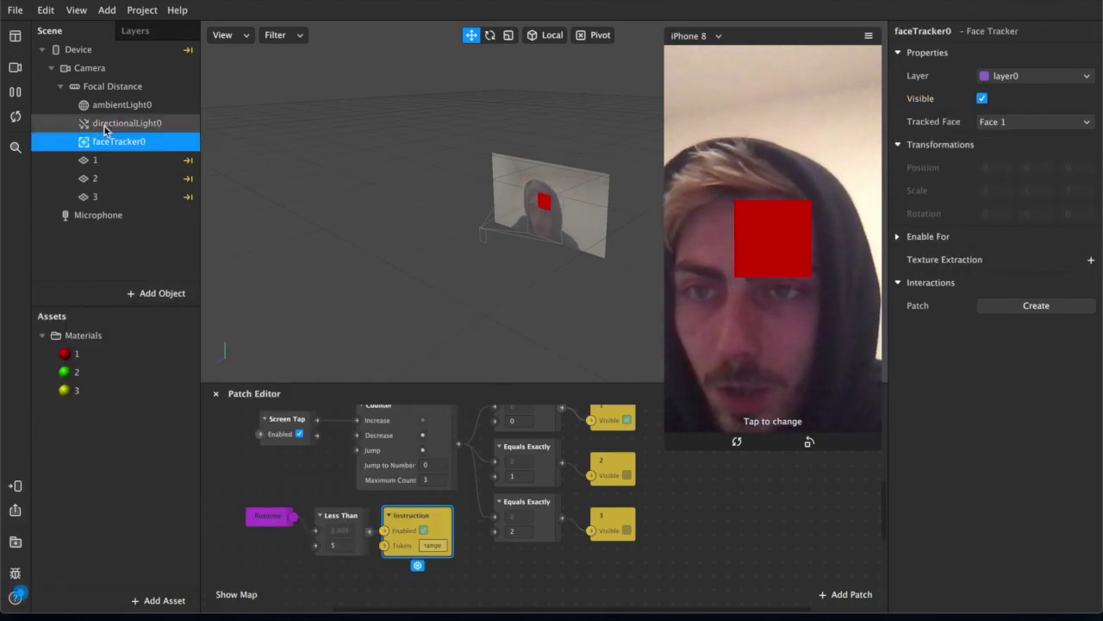
- Nest planes 1, 2 and 3 under faceTracker0 and tap the preview to show yellow
{"action": "left_click", "coordinate": [112, 164]}
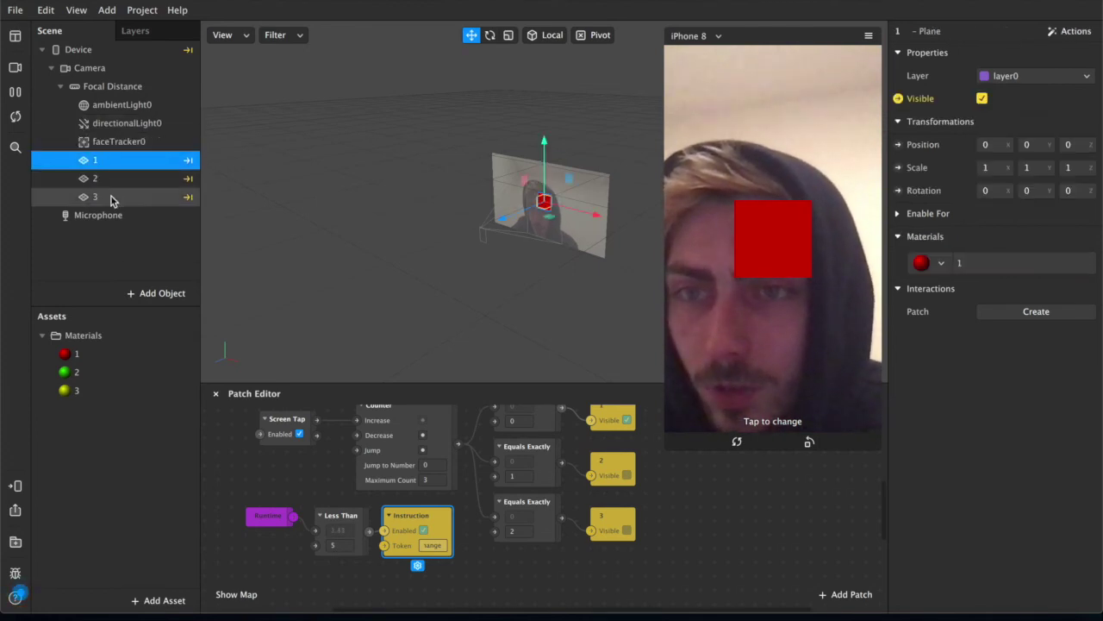
{"action": "left_click", "coordinate": [115, 196], "text": "shift"}
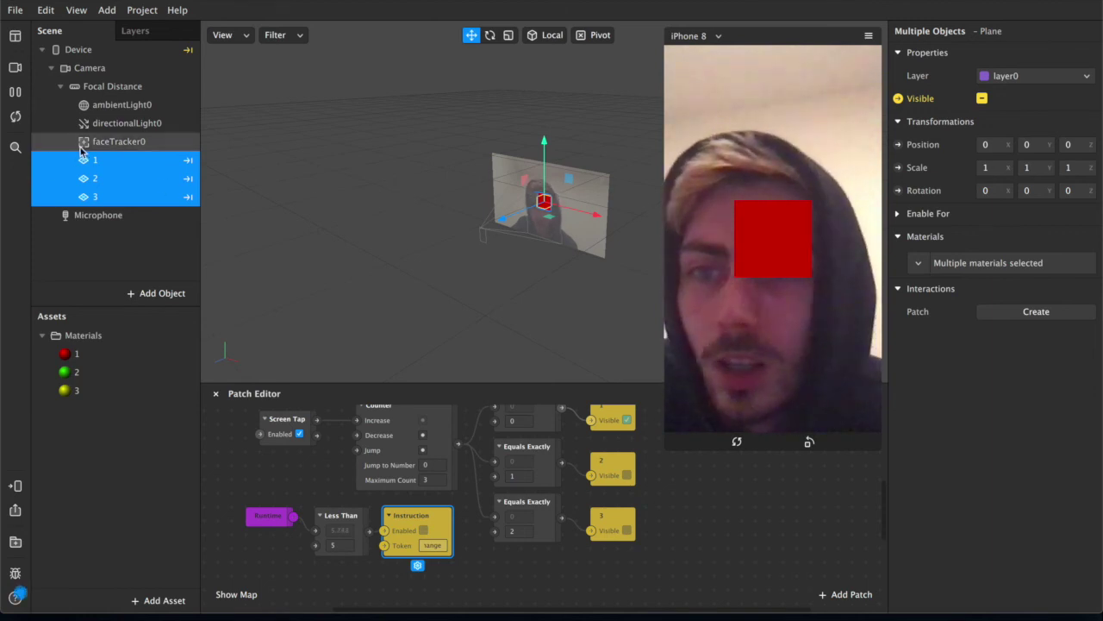
{"action": "left_click_drag", "start_coordinate": [96, 172], "coordinate": [114, 143]}
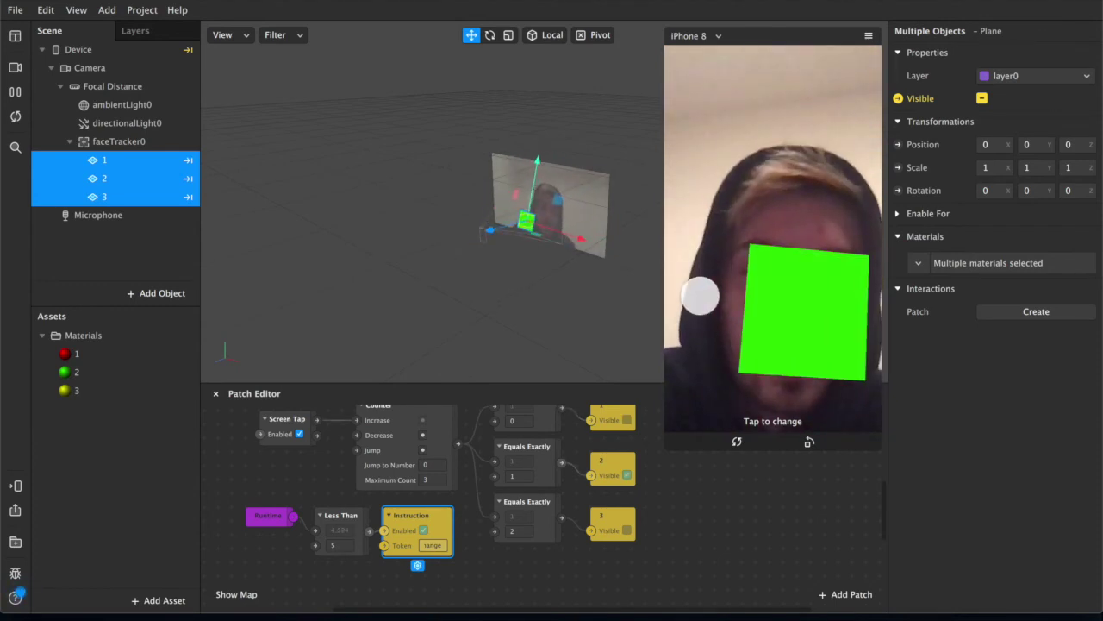
{"action": "left_click", "coordinate": [700, 296]}
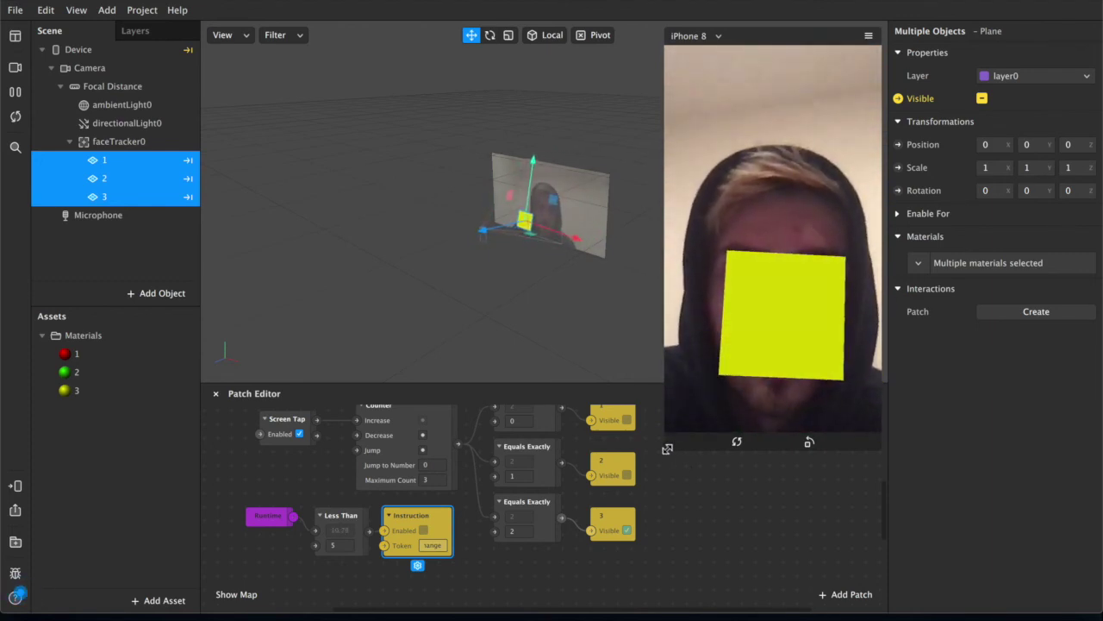
- Scroll the view while watching the yellow square stay over the moving face
{"action": "scroll", "coordinate": [677, 496], "scroll_direction": "up", "scroll_amount": 1}
{"action": "scroll", "coordinate": [678, 497], "scroll_direction": "up", "scroll_amount": 2}
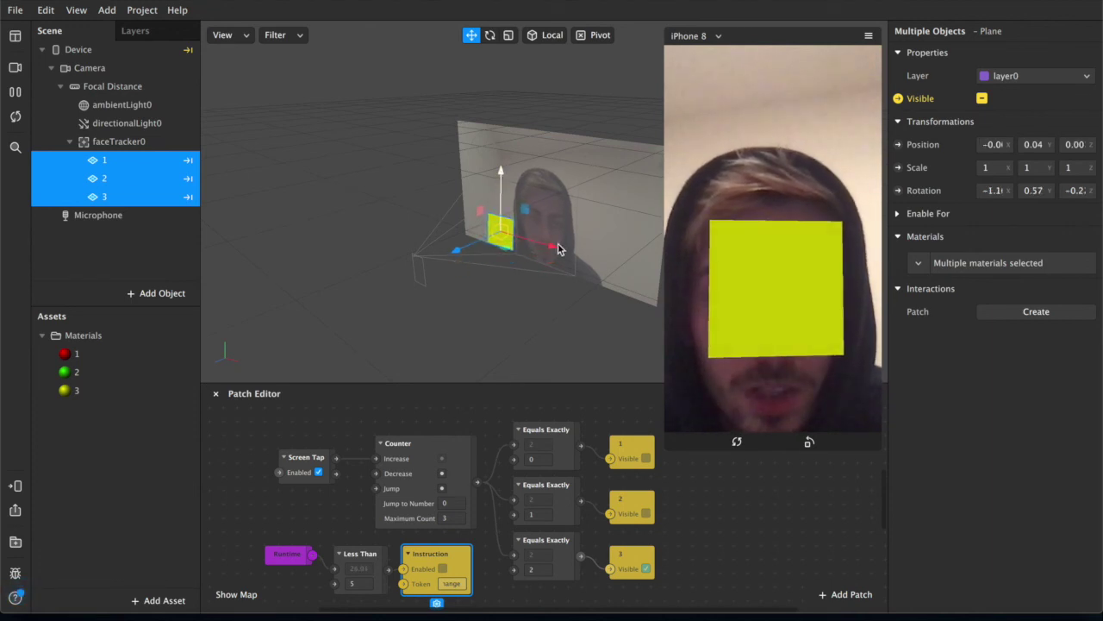
- Shift the three planes slightly along X and scale them to about 1.17
{"action": "left_click_drag", "start_coordinate": [557, 249], "coordinate": [543, 248]}
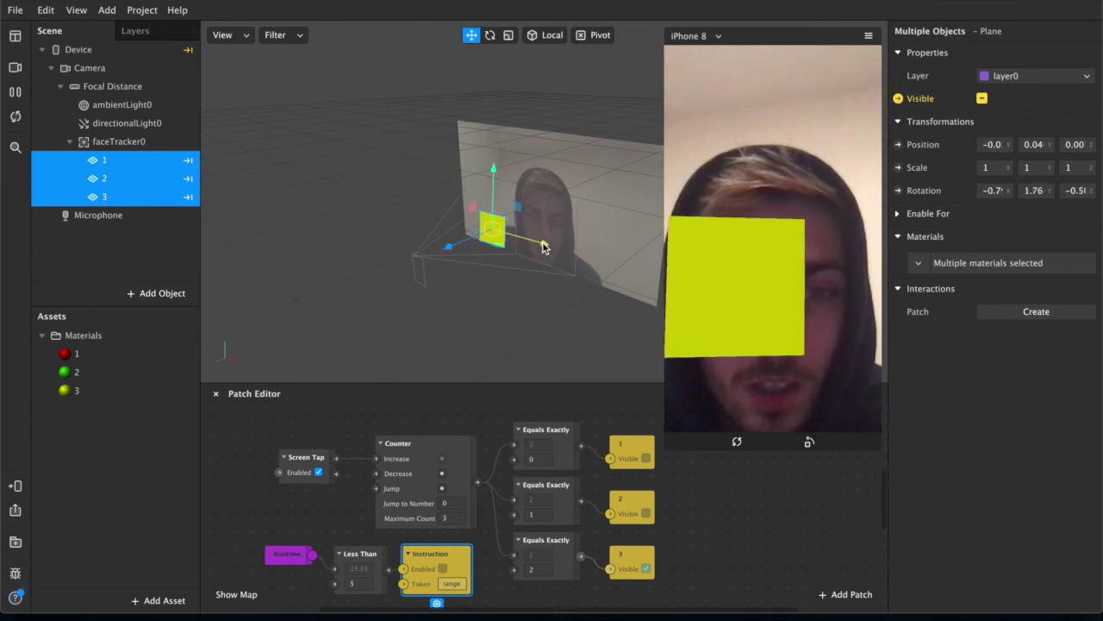
{"action": "left_click", "coordinate": [508, 35]}
{"action": "left_click_drag", "start_coordinate": [516, 205], "coordinate": [535, 195]}
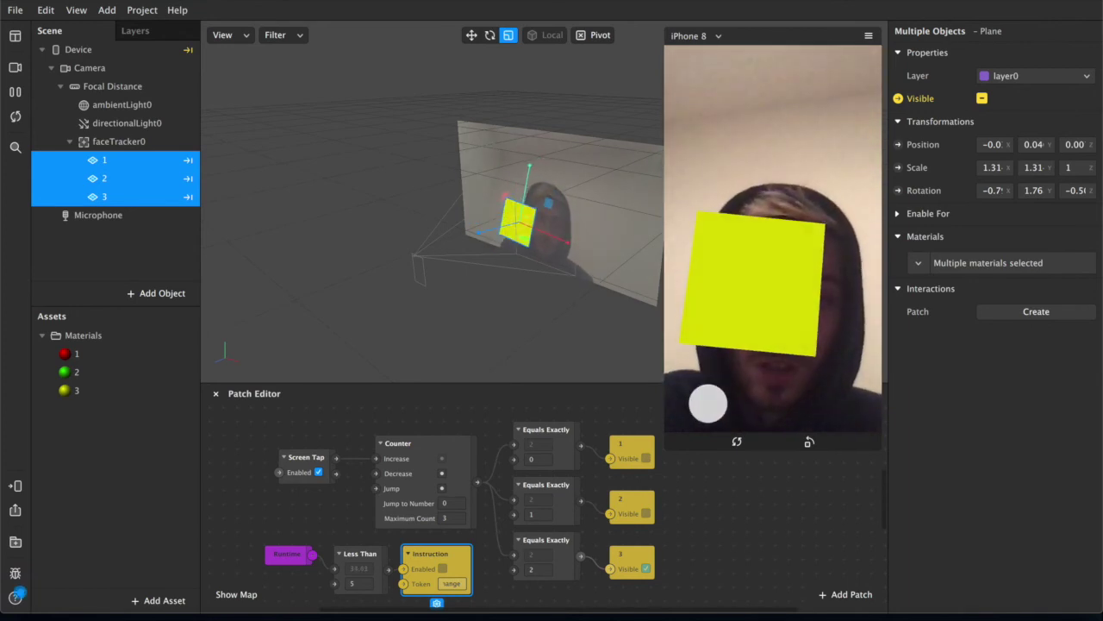
{"action": "left_click_drag", "start_coordinate": [532, 201], "coordinate": [528, 205]}
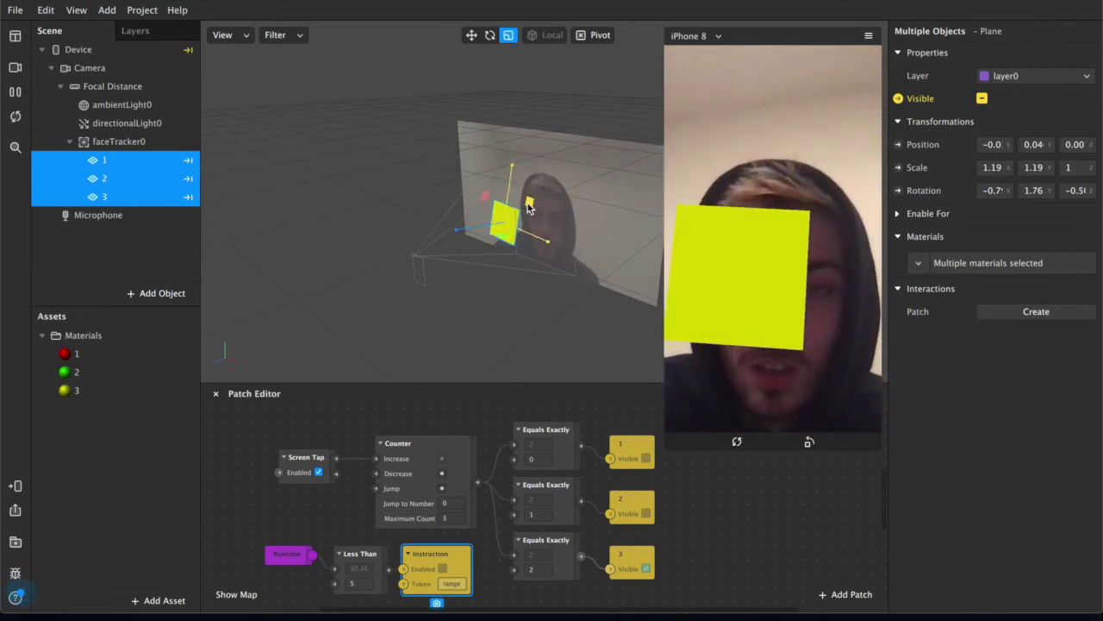
- Raise the planes along Y to about 0.12 so they sit above the head
{"action": "left_click", "coordinate": [471, 34]}
{"action": "left_click_drag", "start_coordinate": [518, 169], "coordinate": [519, 146]}
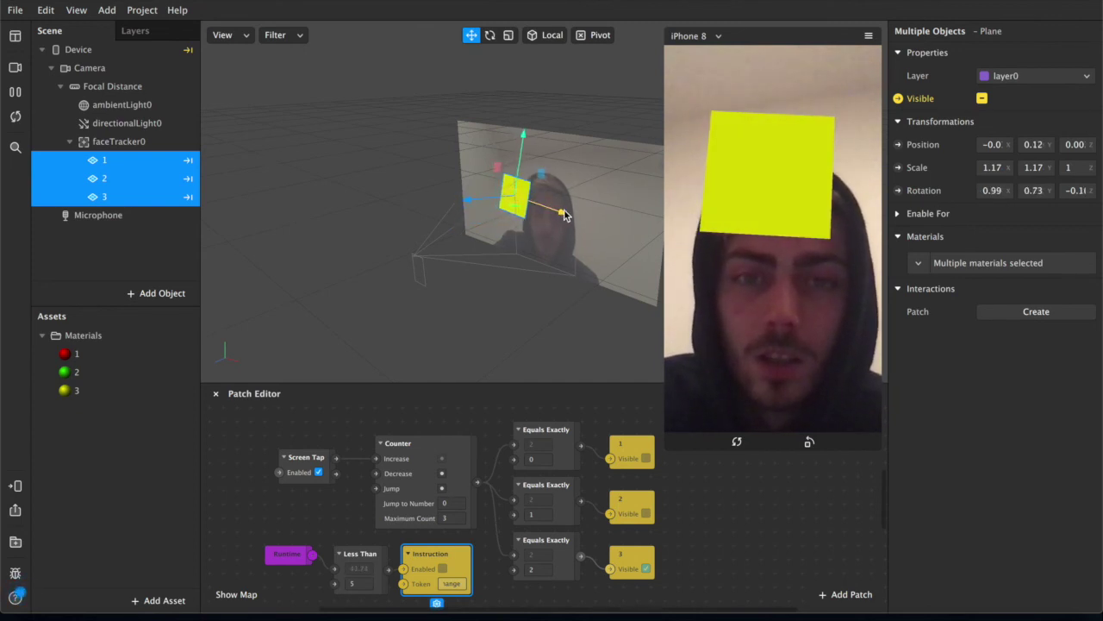
{"action": "left_click_drag", "start_coordinate": [564, 215], "coordinate": [569, 212]}
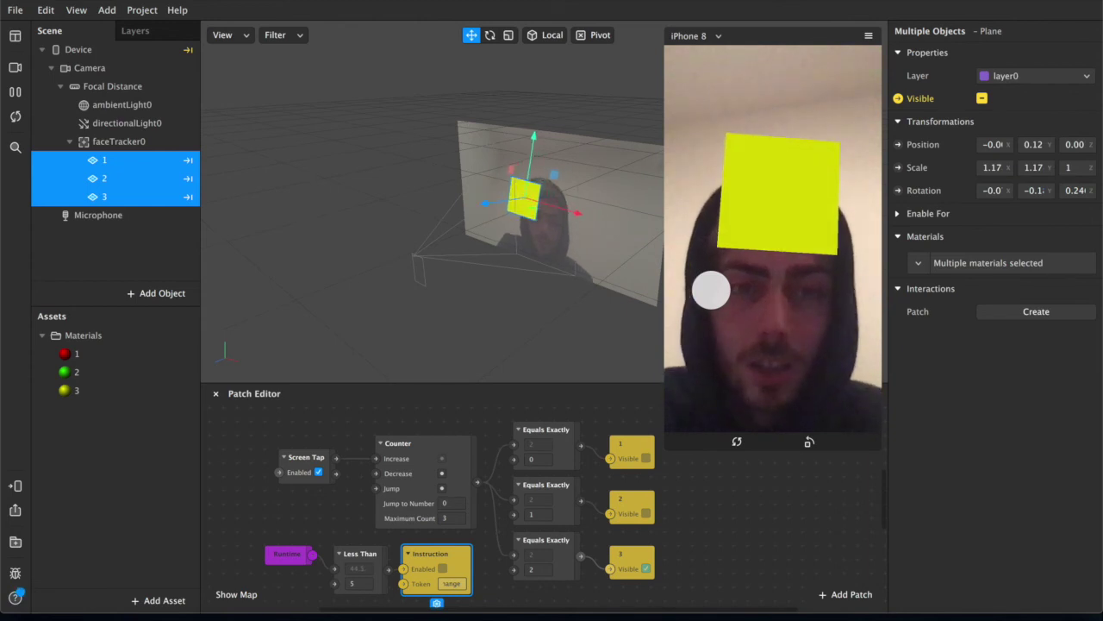
- Tap the simulator preview three times to cycle the plane's colour
{"action": "left_click", "coordinate": [729, 330]}
{"action": "left_click", "coordinate": [729, 330]}
{"action": "left_click", "coordinate": [730, 330]}
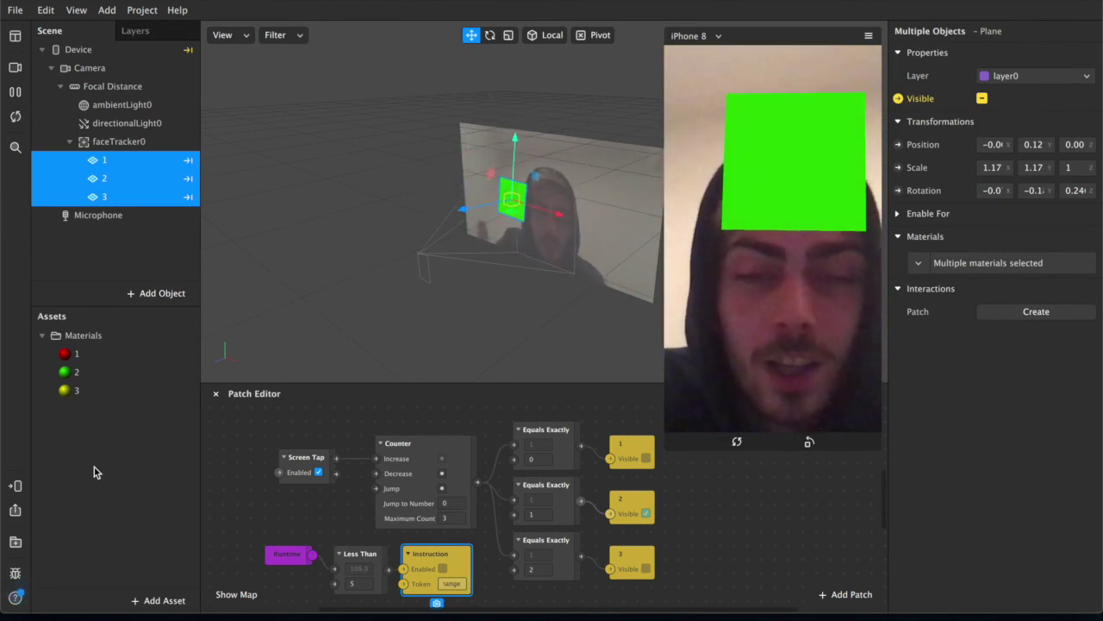
- Tap the webcam preview repeatedly, cycling the head-tracked square through its colours back to green
{"action": "left_click", "coordinate": [681, 323]}
{"action": "left_click", "coordinate": [681, 323]}
{"action": "double_click", "coordinate": [681, 323]}
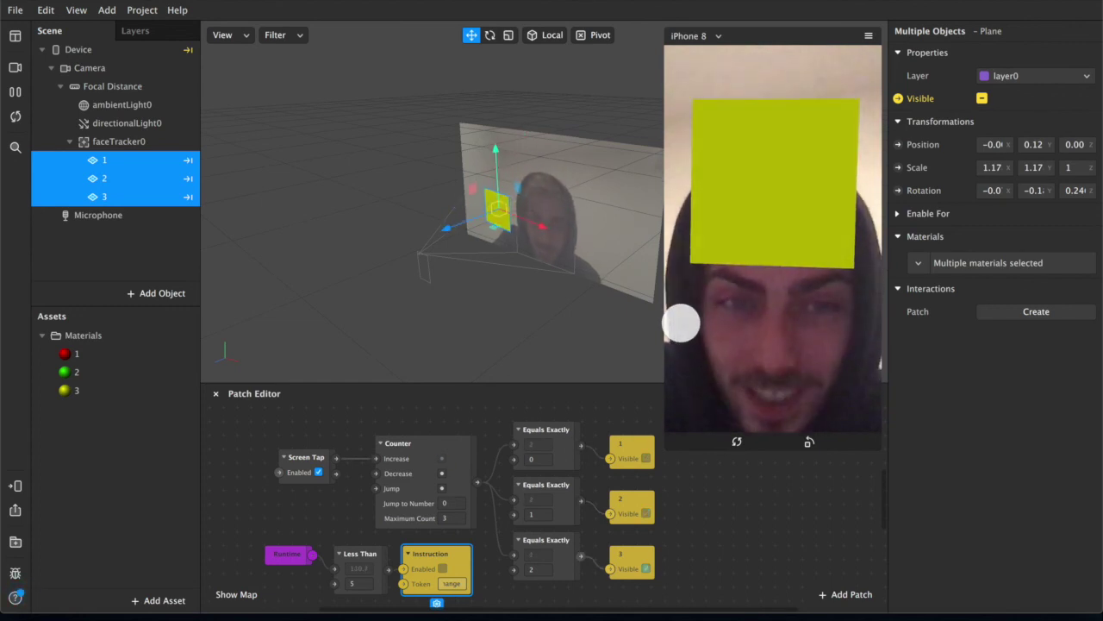
{"action": "left_click", "coordinate": [681, 323]}
{"action": "left_click", "coordinate": [681, 323]}
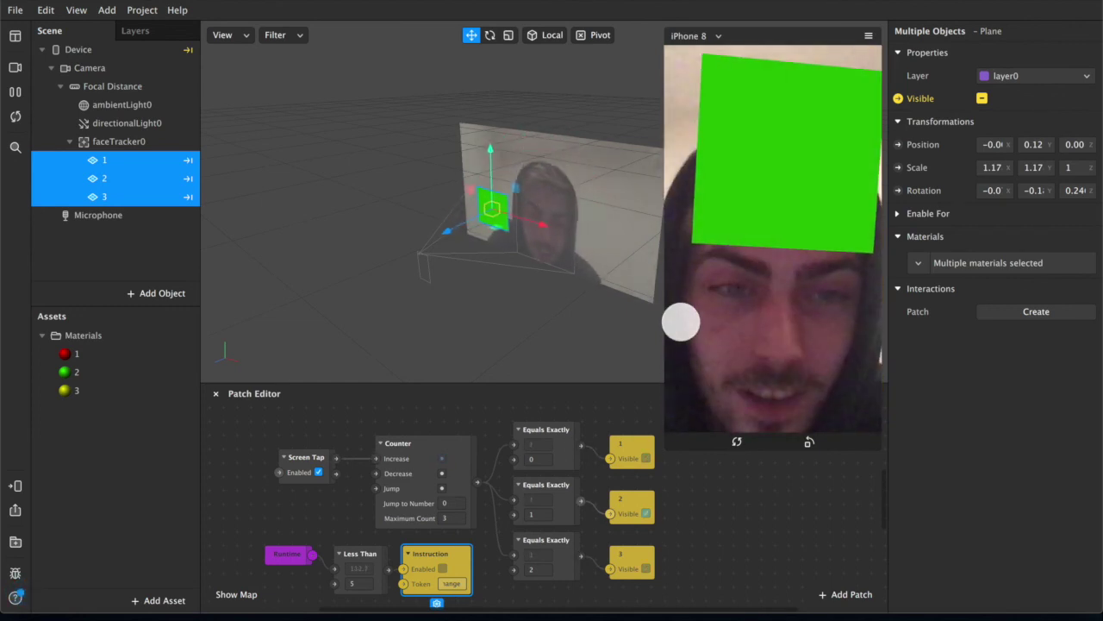